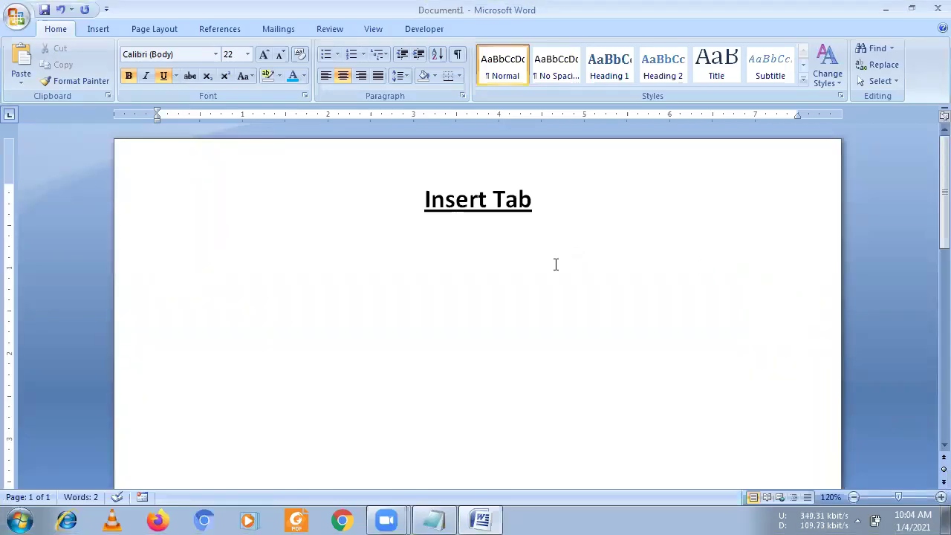
# - Start a new 14-pt line below the Insert Tab heading with bold and underline off
pyautogui.press('Return')
pyautogui.click(128, 76)
pyautogui.click(163, 76)
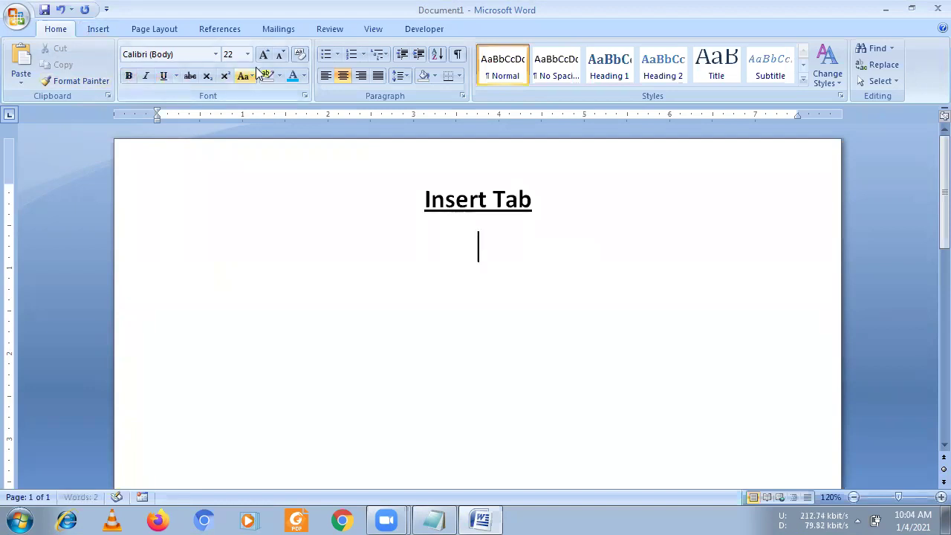
pyautogui.click(237, 54)
pyautogui.write('14')
pyautogui.press('Return')
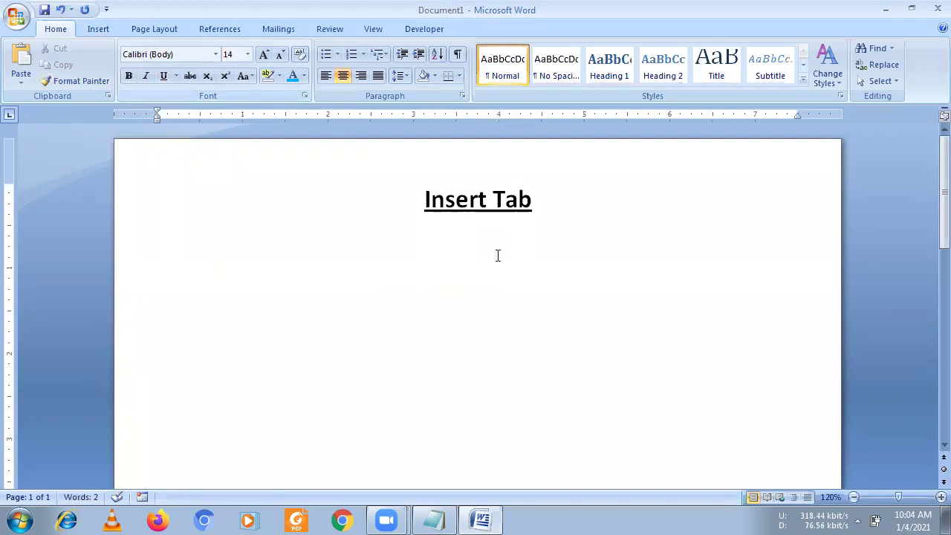
pyautogui.click(88, 32)
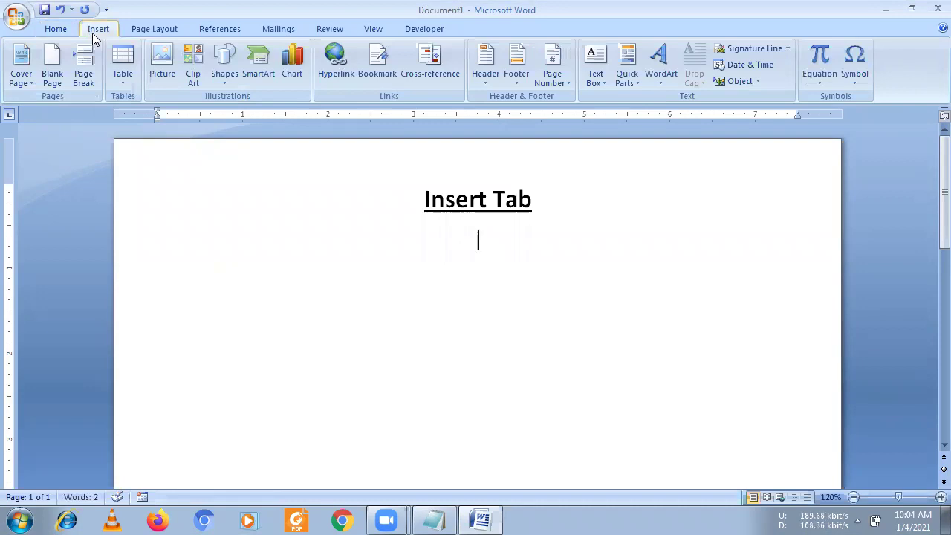
pyautogui.click(123, 81)
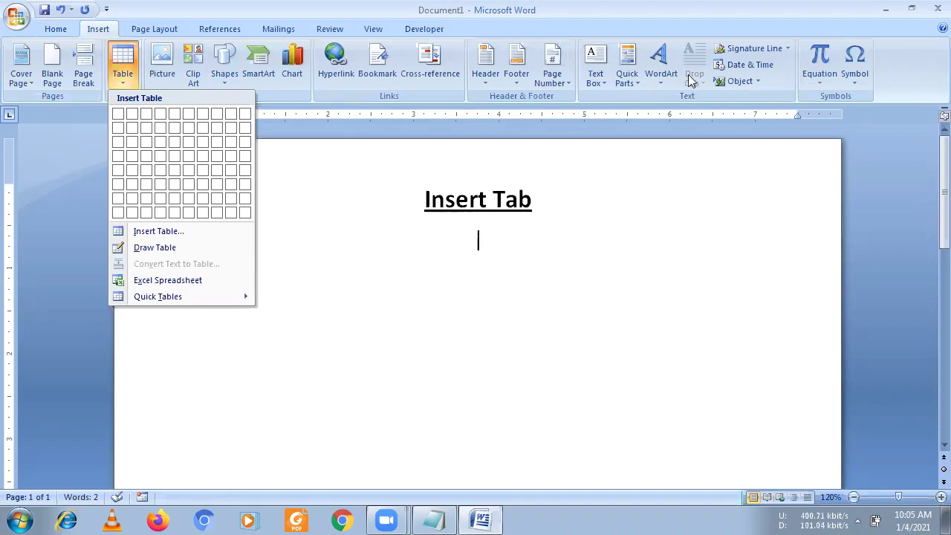
pyautogui.click(820, 79)
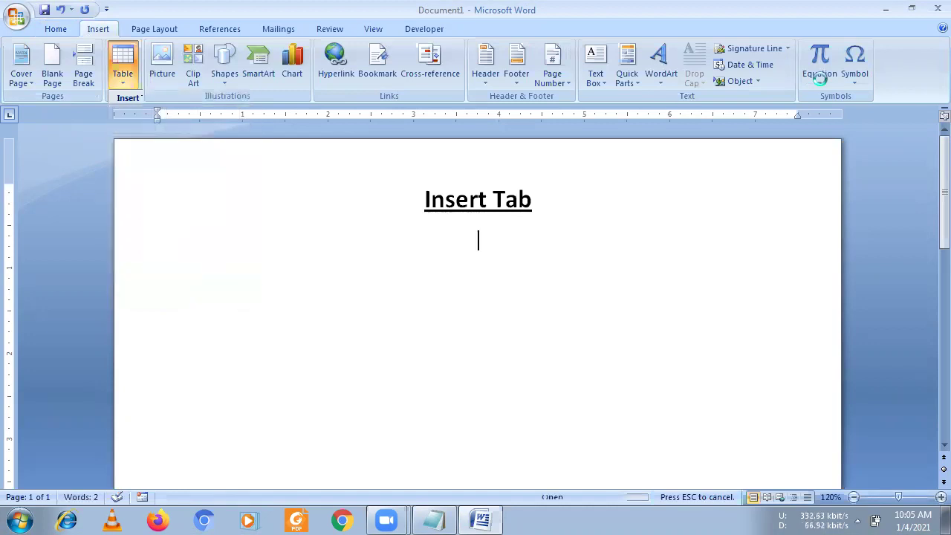
pyautogui.click(820, 78)
pyautogui.click(542, 271)
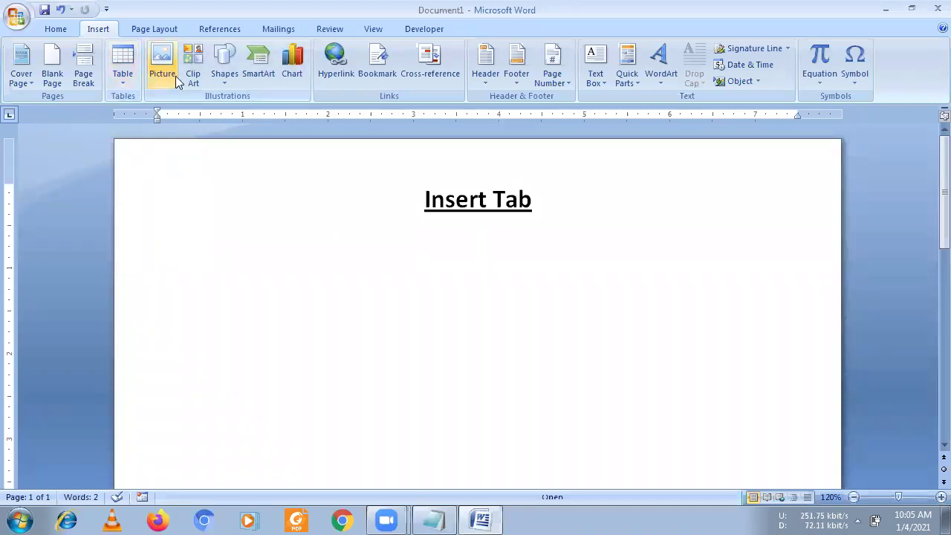
pyautogui.click(123, 63)
pyautogui.click(102, 31)
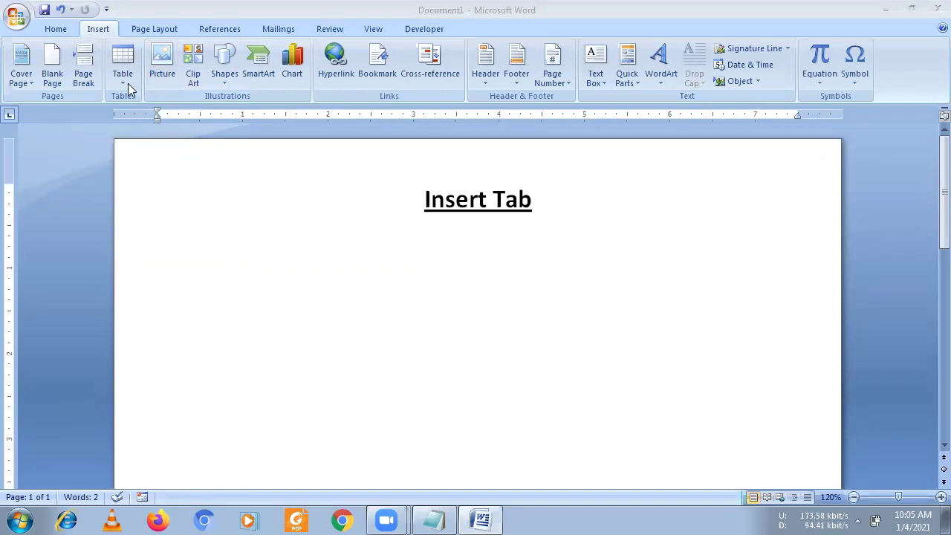
# - Insert Koala.jpg from the Sample Pictures folder under the heading
pyautogui.click(162, 59)
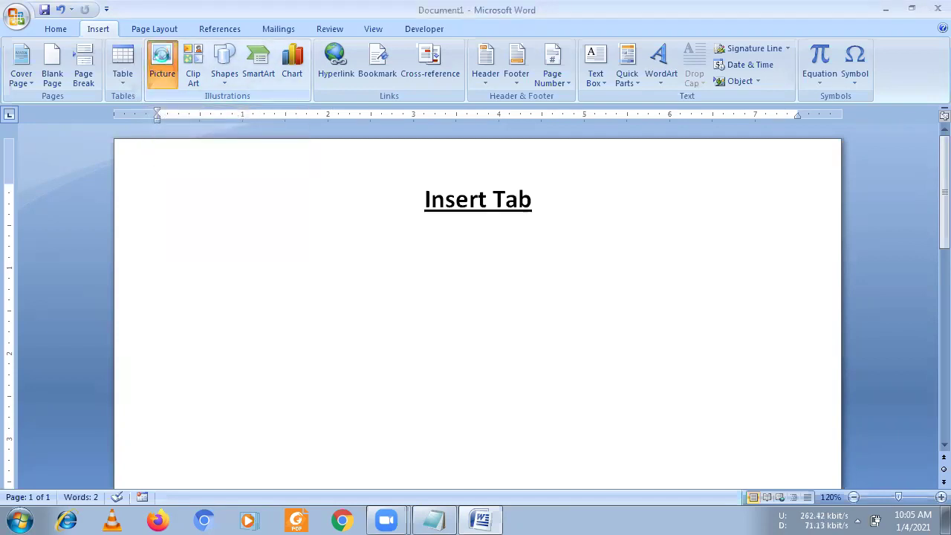
pyautogui.doubleClick(180, 160)
pyautogui.doubleClick(186, 205)
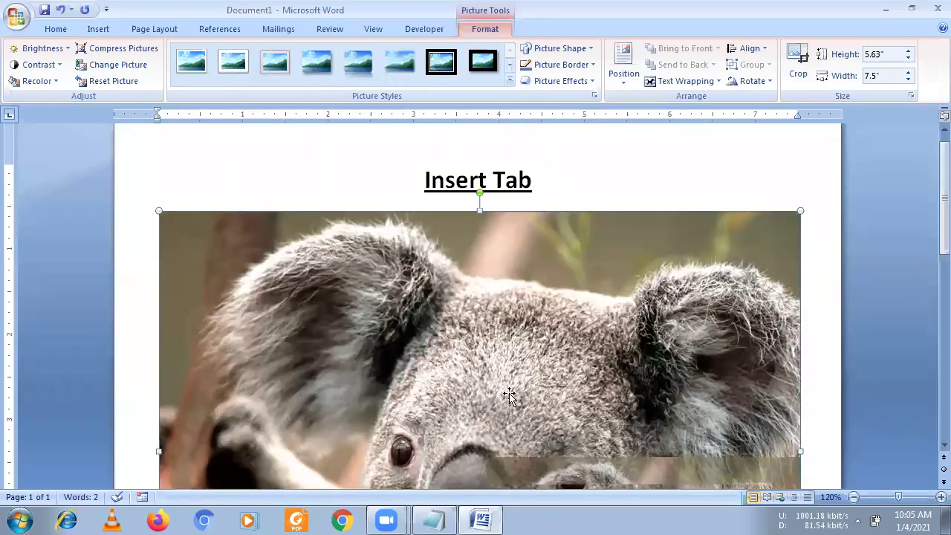
# - Shrink the koala picture to about half size and tilt it slightly clockwise
pyautogui.moveTo(582, 455)
pyautogui.mouseDown()
pyautogui.moveTo(321, 211)
pyautogui.moveTo(460, 297)
pyautogui.mouseUp()
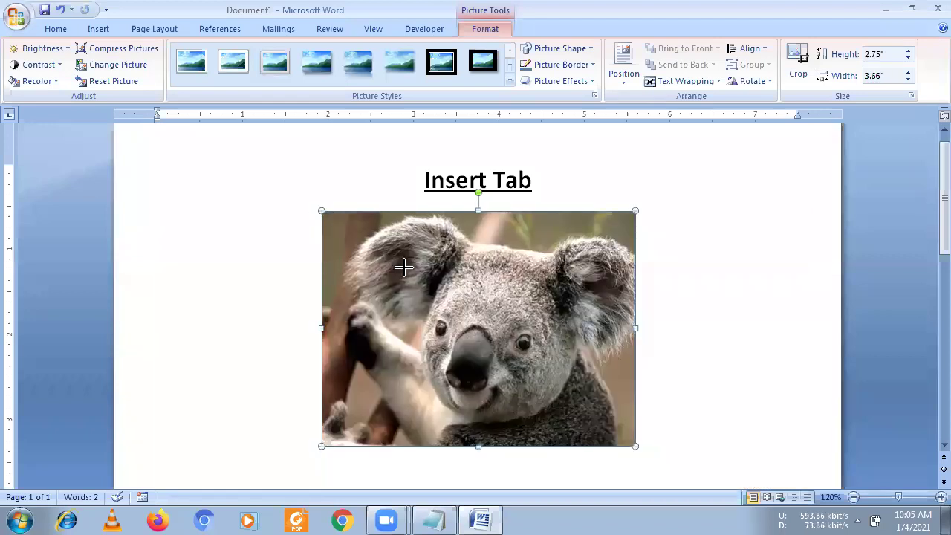
pyautogui.moveTo(479, 192); pyautogui.dragTo(507, 196)
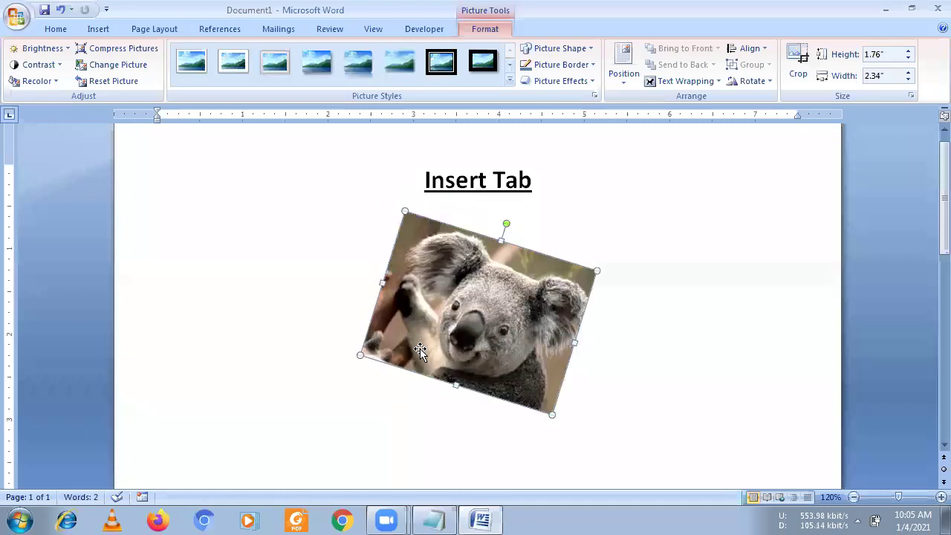
pyautogui.click(655, 287)
pyautogui.click(504, 288)
pyautogui.click(688, 371)
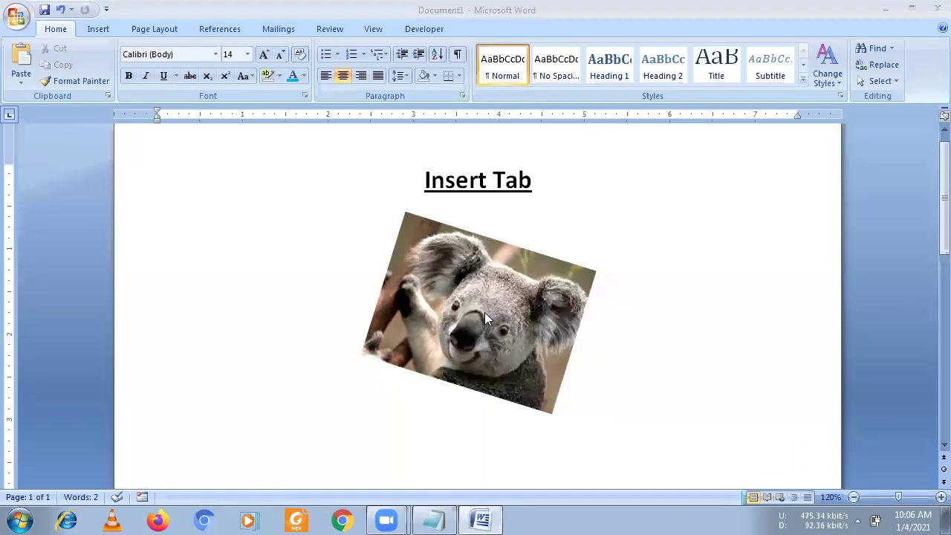
# - Select the koala picture and open its Brightness choices under Picture Tools Format
pyautogui.click(490, 285)
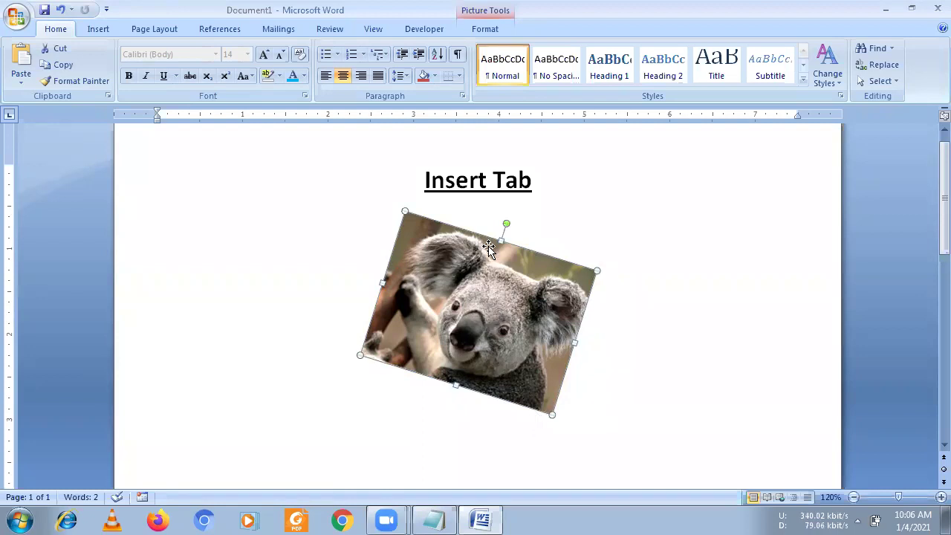
pyautogui.click(485, 29)
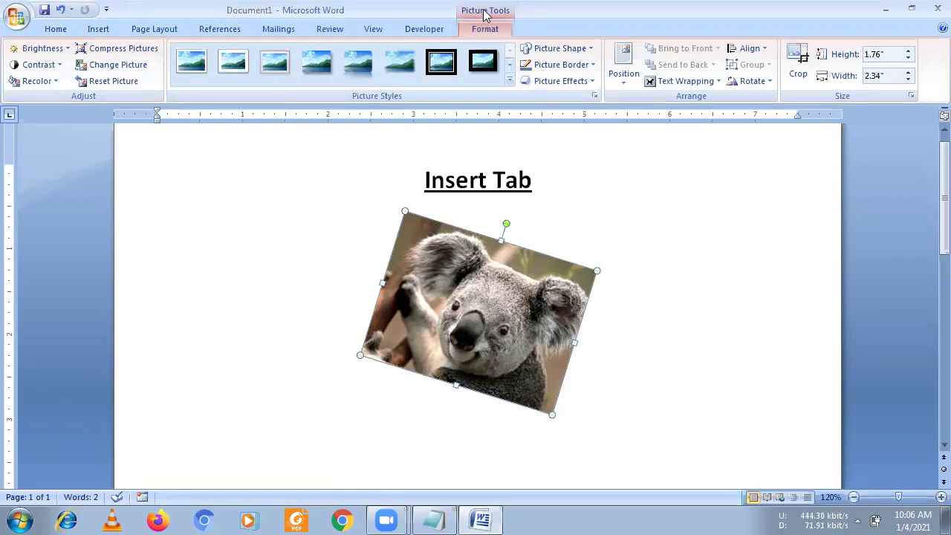
pyautogui.click(643, 322)
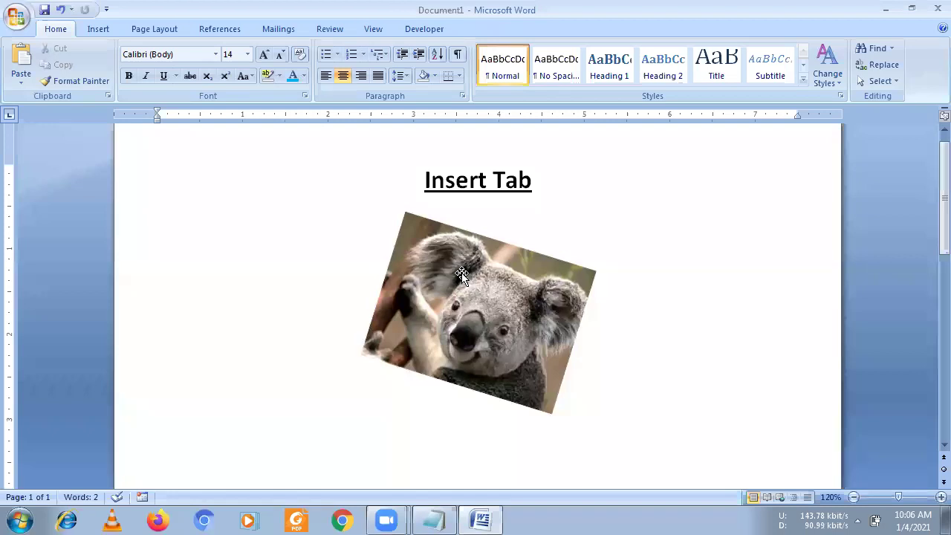
pyautogui.click(461, 273)
pyautogui.click(487, 30)
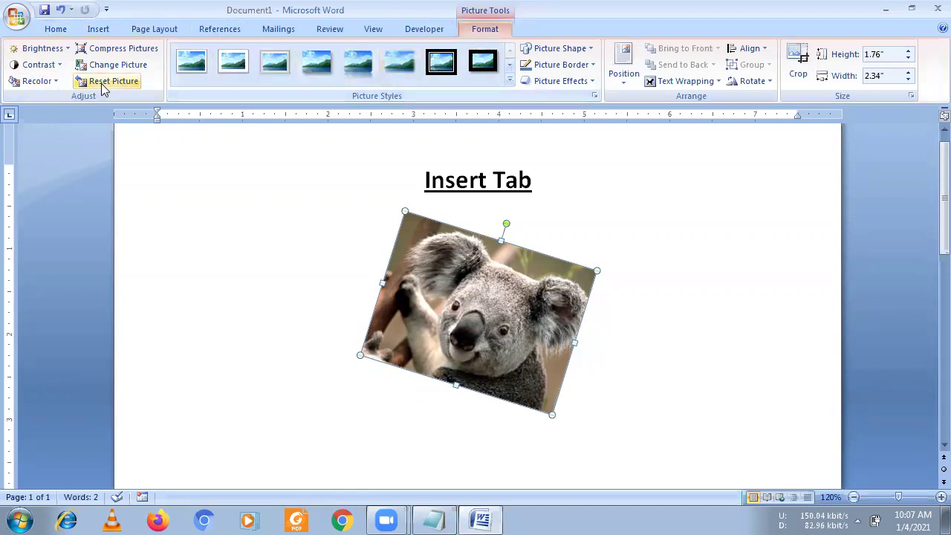
pyautogui.click(59, 48)
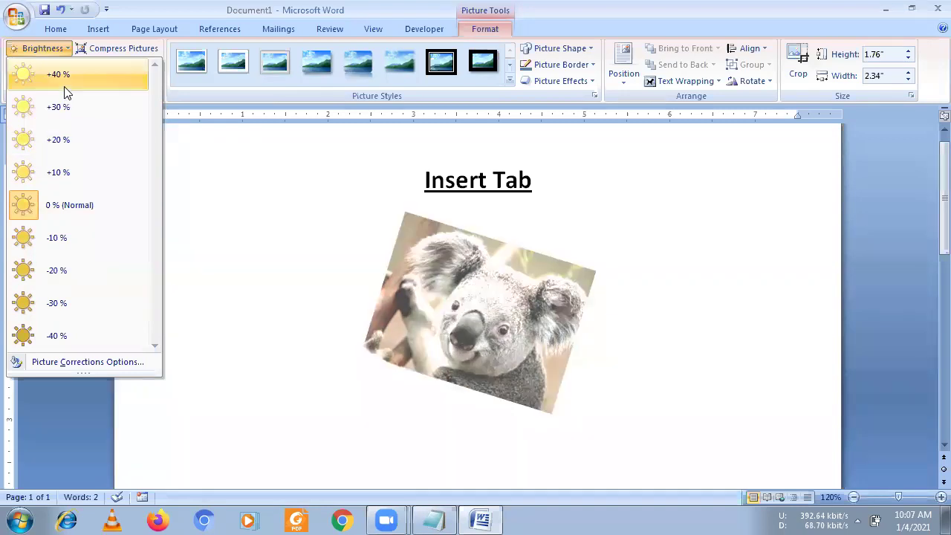
pyautogui.press('Escape')
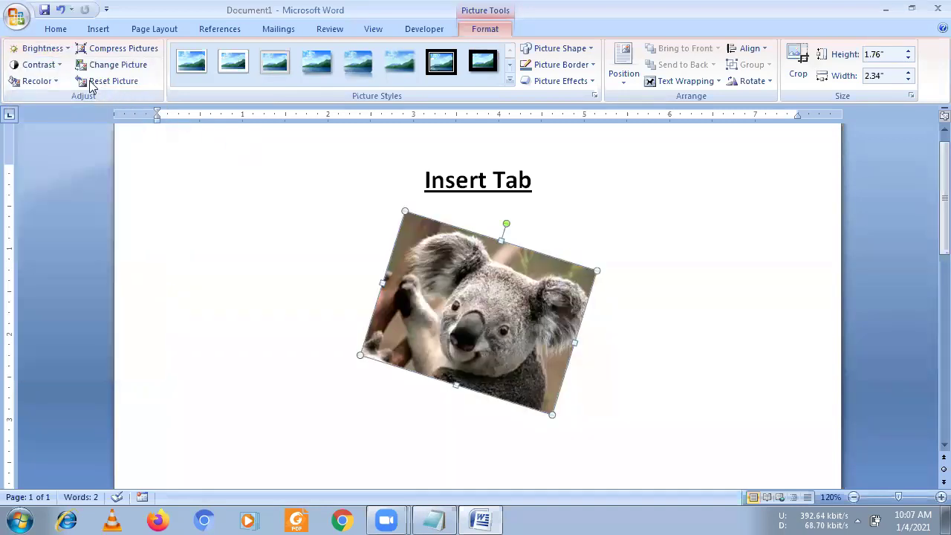
pyautogui.click(58, 67)
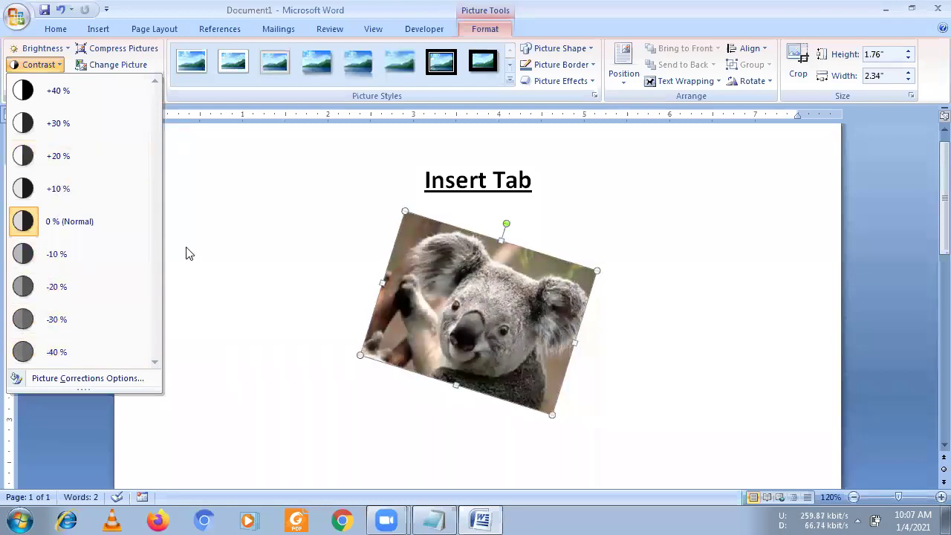
pyautogui.click(208, 227)
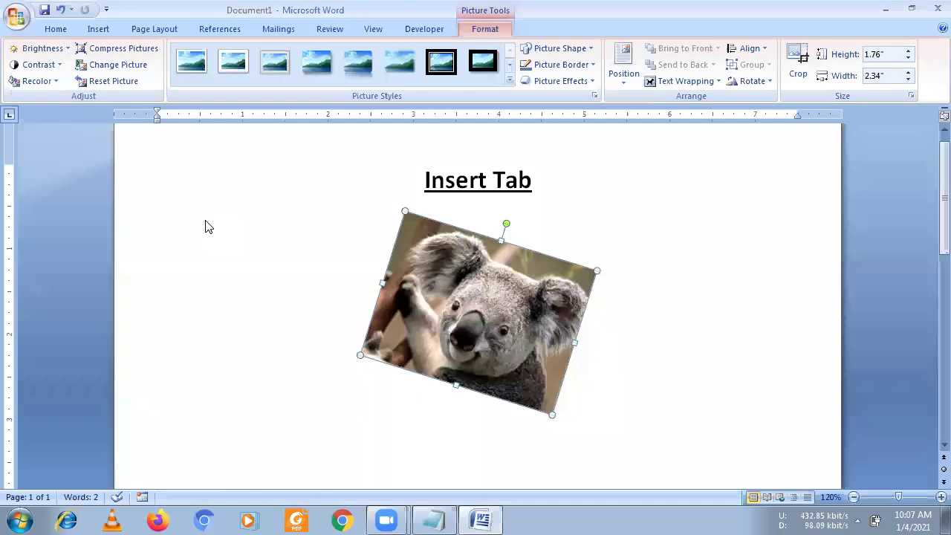
pyautogui.click(51, 84)
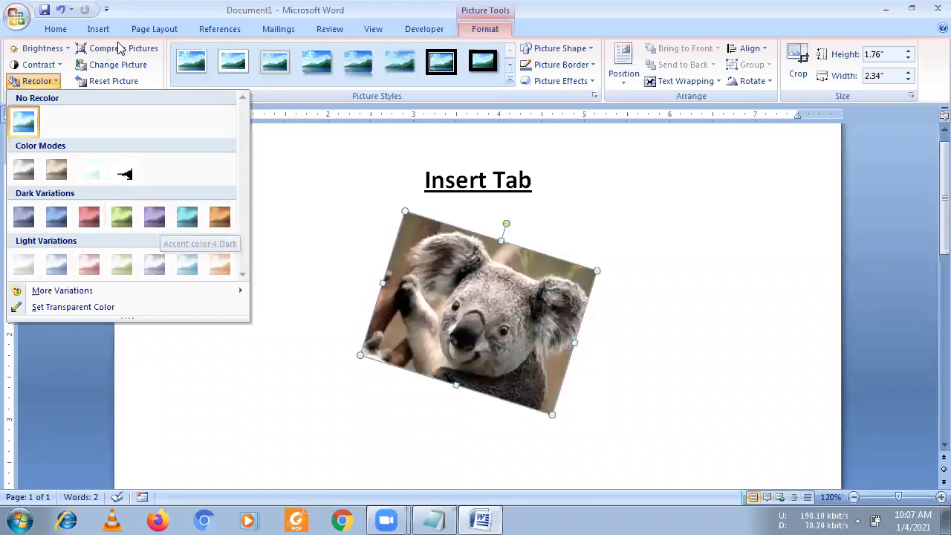
pyautogui.click(308, 167)
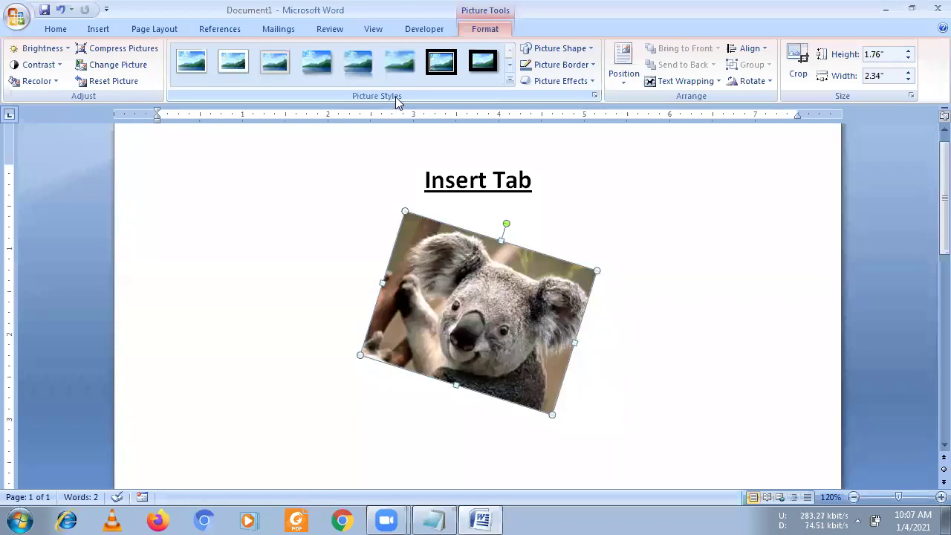
# - Apply the Bevel Perspective picture style to the koala photo
pyautogui.click(510, 81)
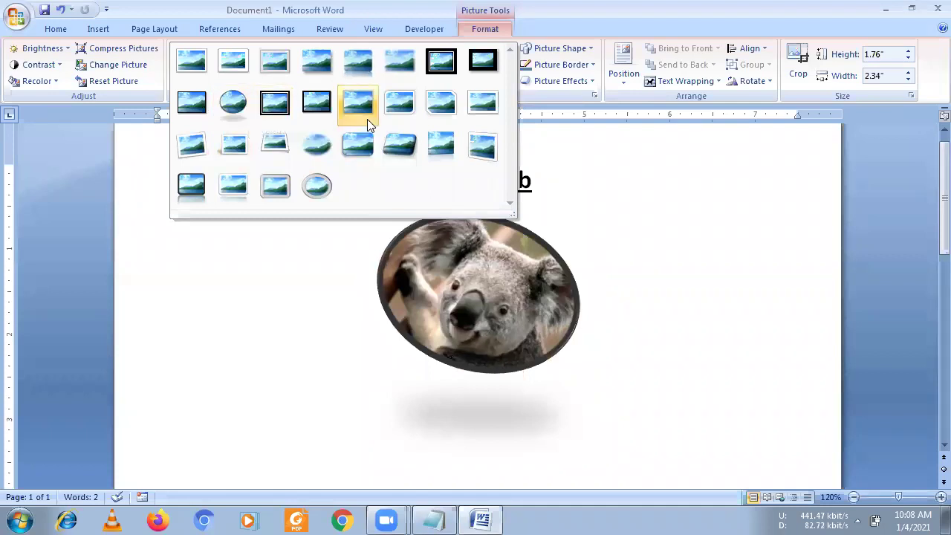
pyautogui.click(405, 147)
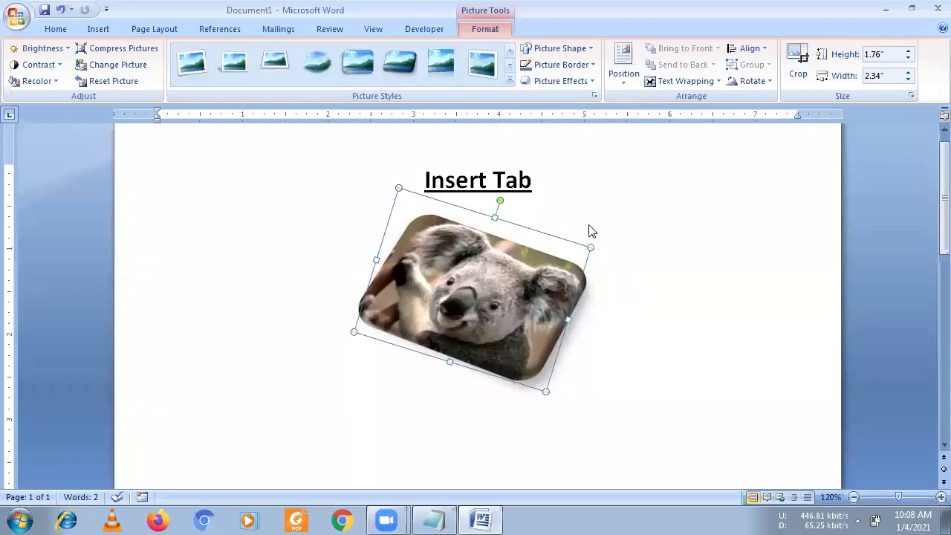
# - Apply the Isometric Top Up 3-D rotation effect to the koala picture
pyautogui.click(591, 82)
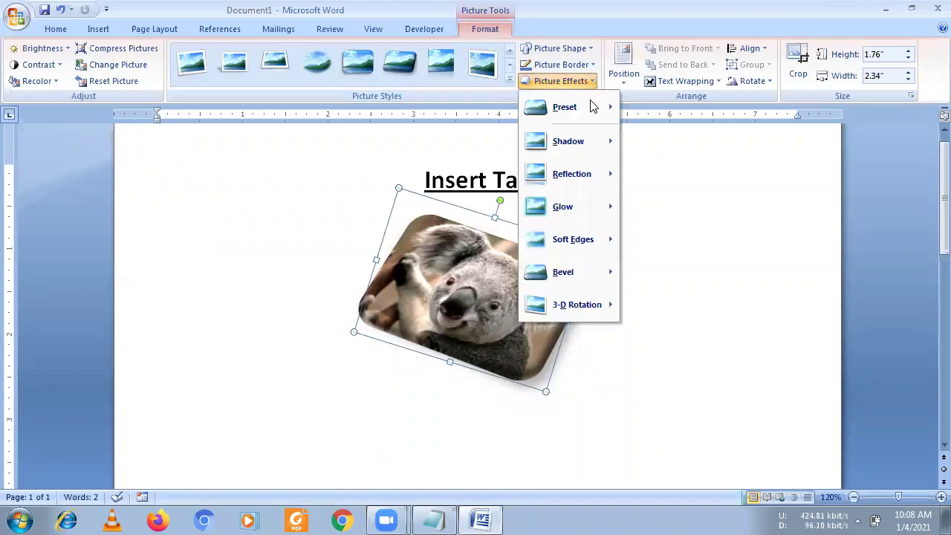
pyautogui.moveTo(571, 239)
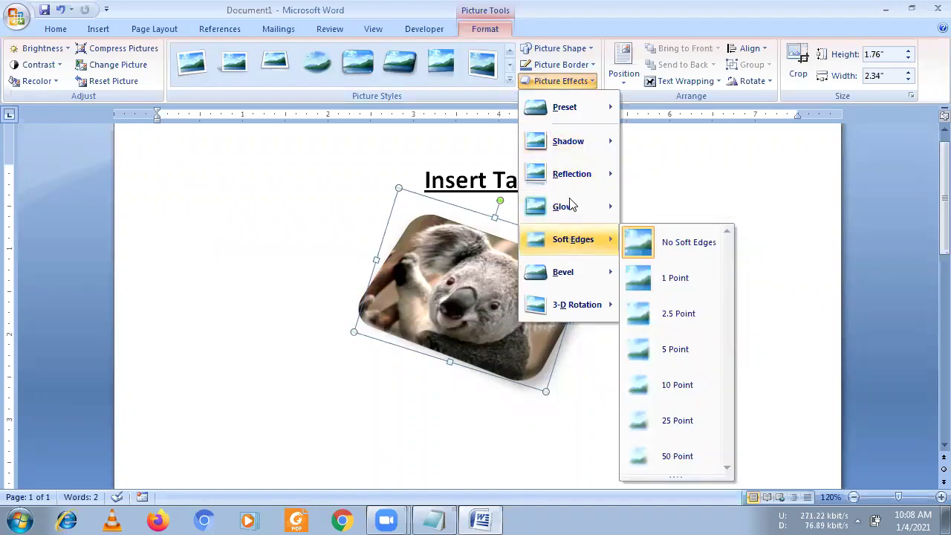
pyautogui.moveTo(571, 206)
pyautogui.moveTo(571, 173)
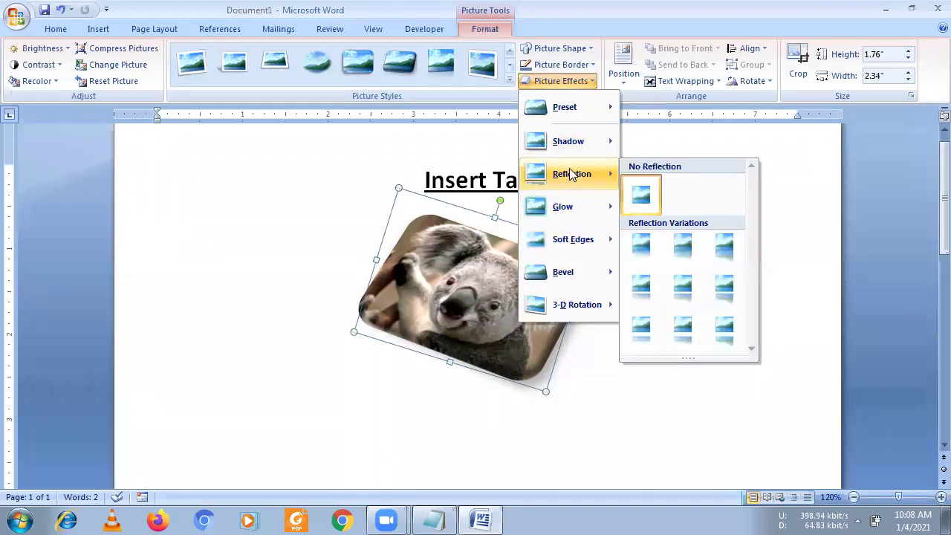
pyautogui.moveTo(576, 149)
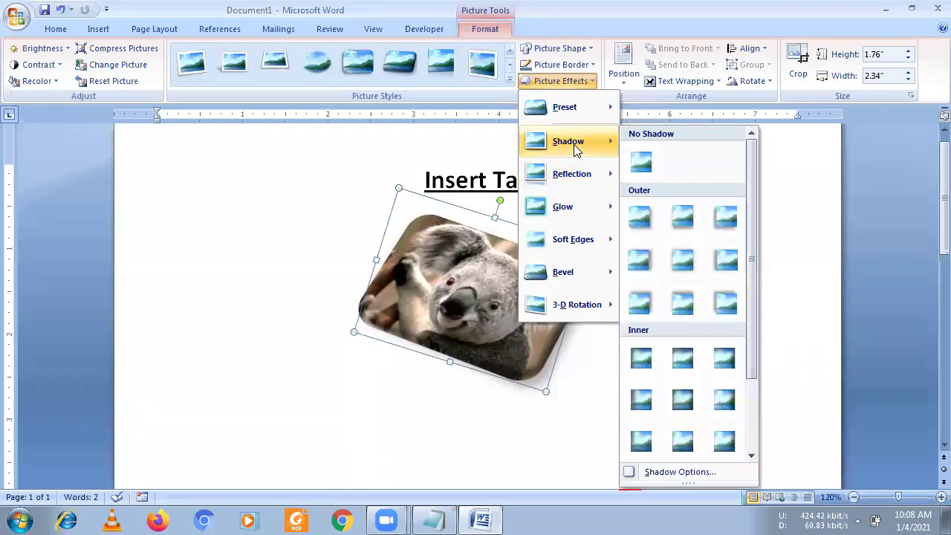
pyautogui.moveTo(563, 304)
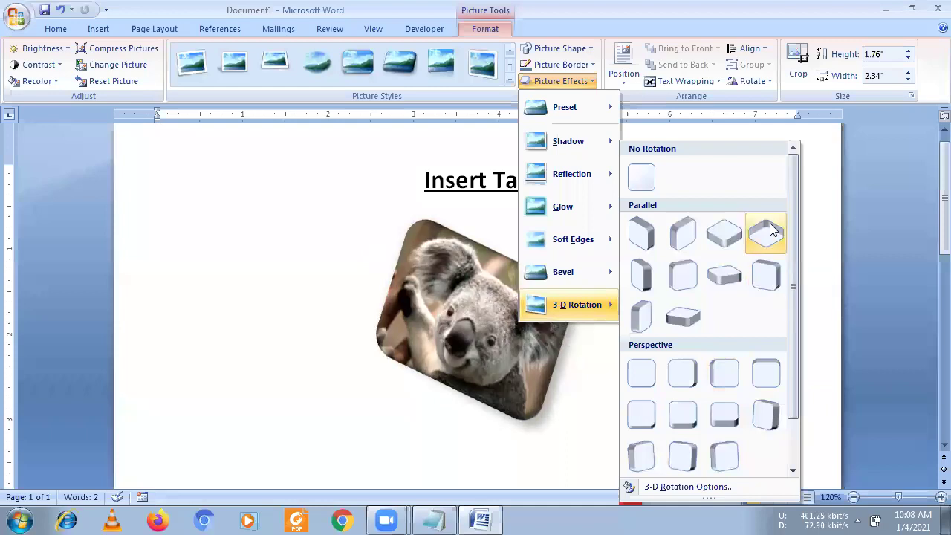
pyautogui.click(733, 227)
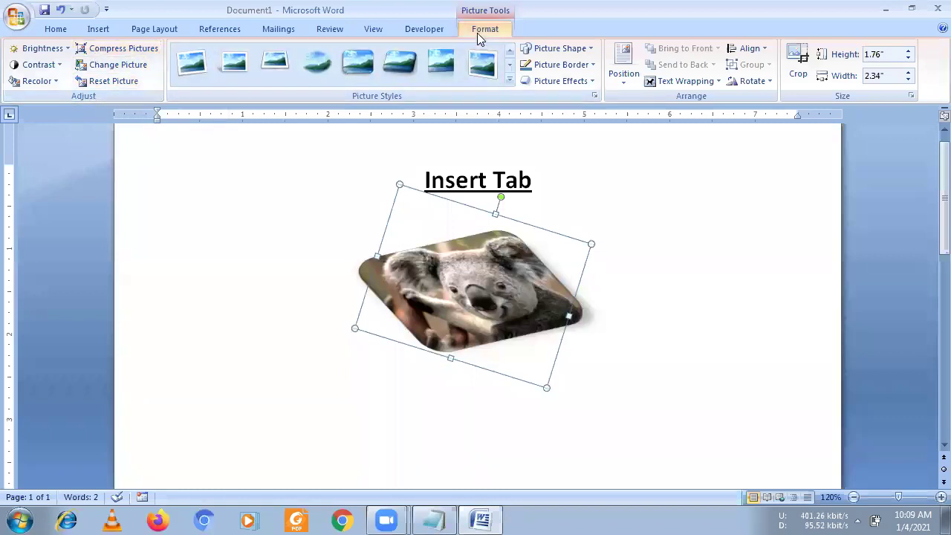
pyautogui.click(95, 30)
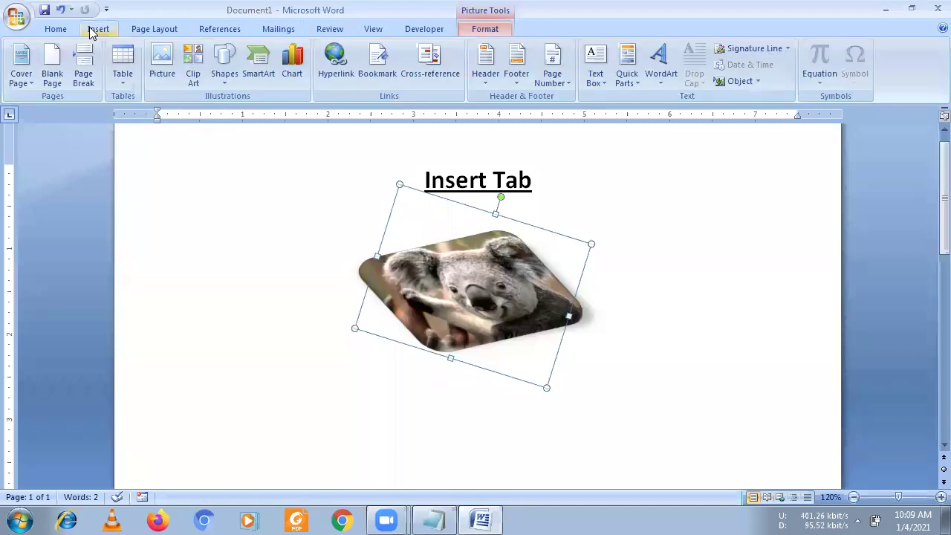
pyautogui.click(161, 63)
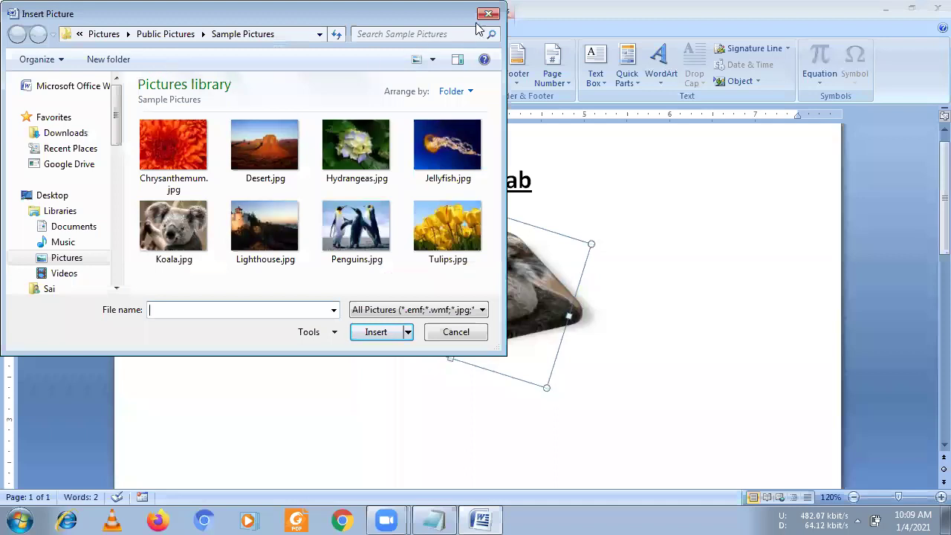
pyautogui.click(489, 13)
pyautogui.click(491, 30)
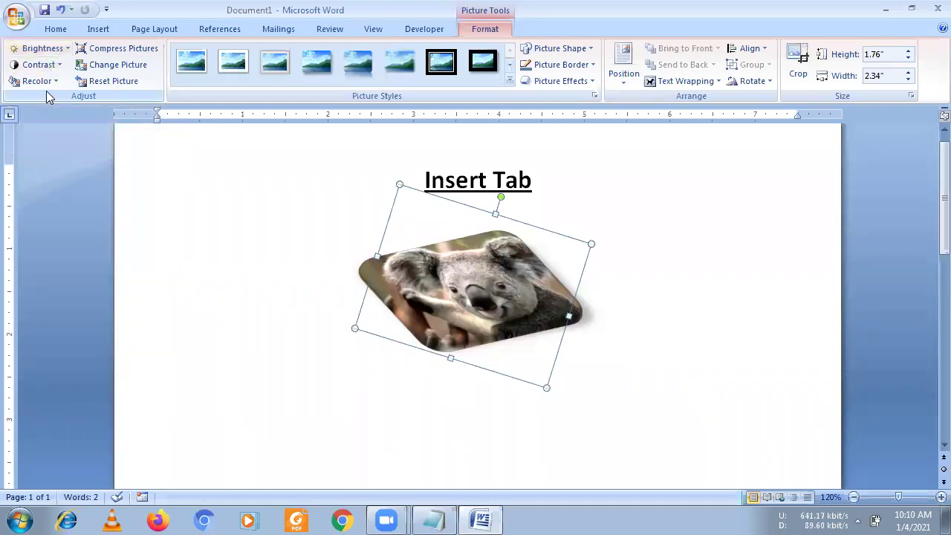
# - Switch the koala picture to the Soft Edge Oval picture style
pyautogui.click(510, 80)
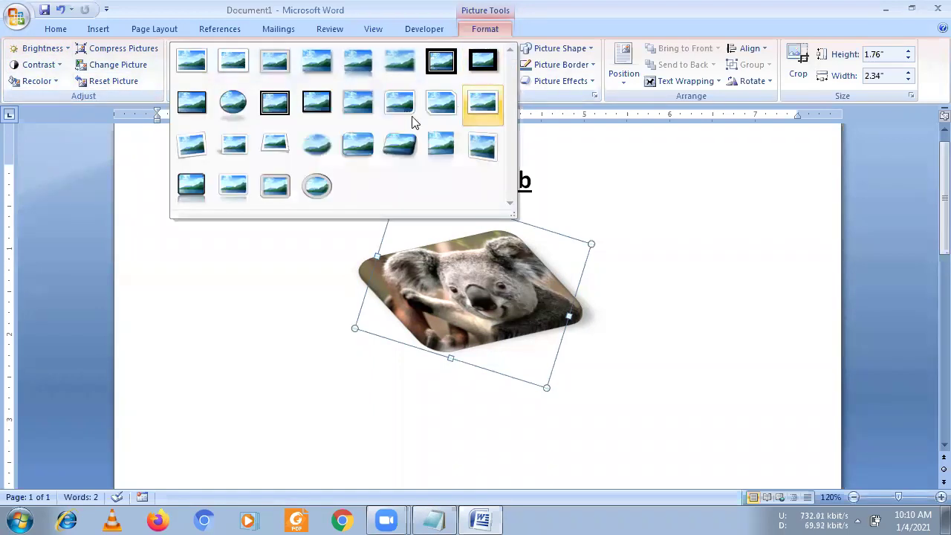
pyautogui.click(324, 148)
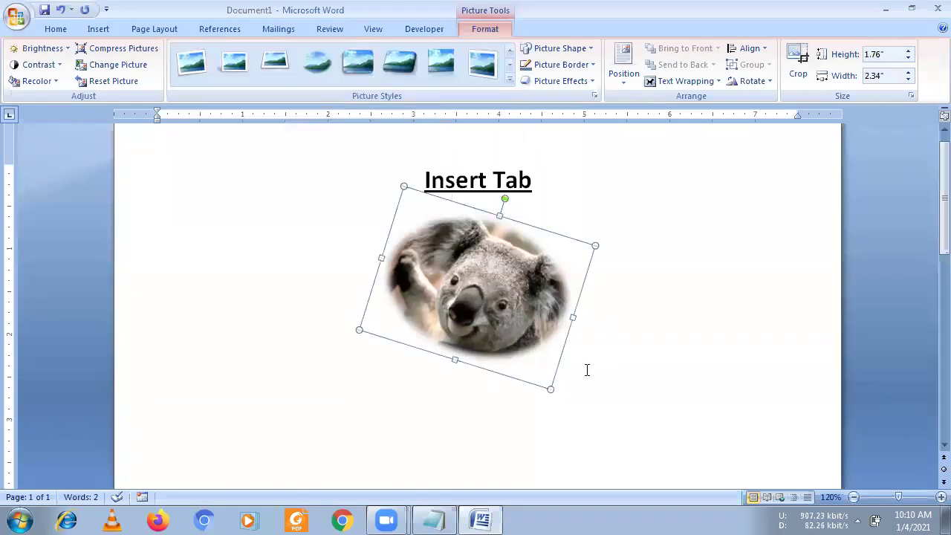
pyautogui.click(577, 347)
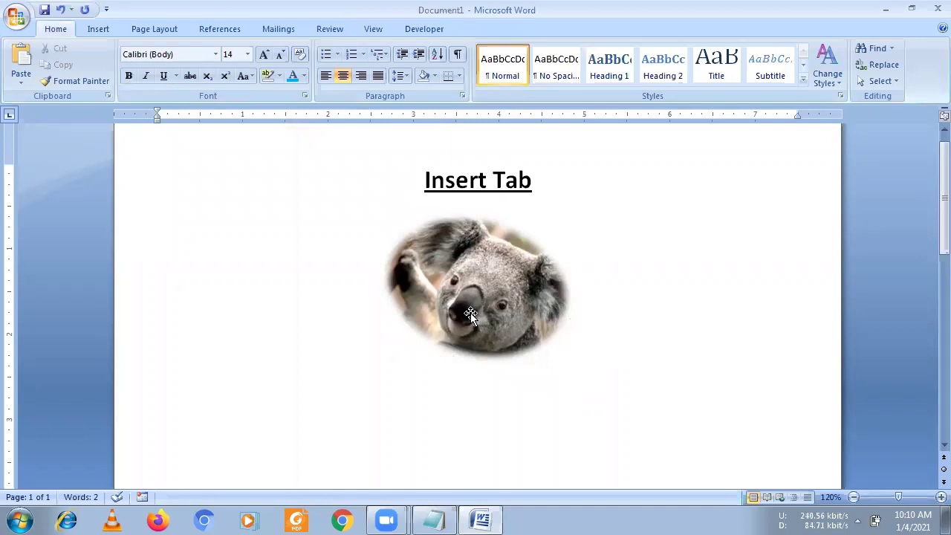
pyautogui.click(463, 272)
pyautogui.click(656, 321)
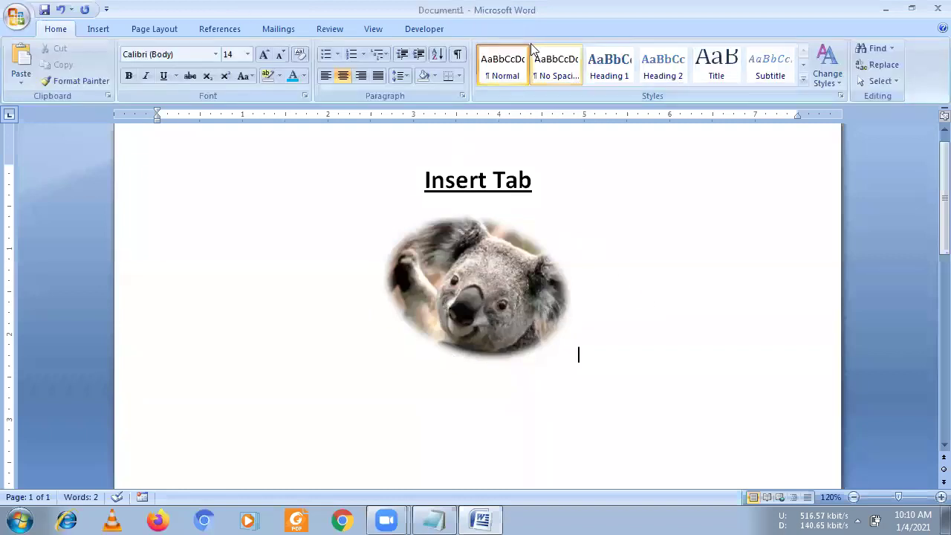
pyautogui.click(482, 265)
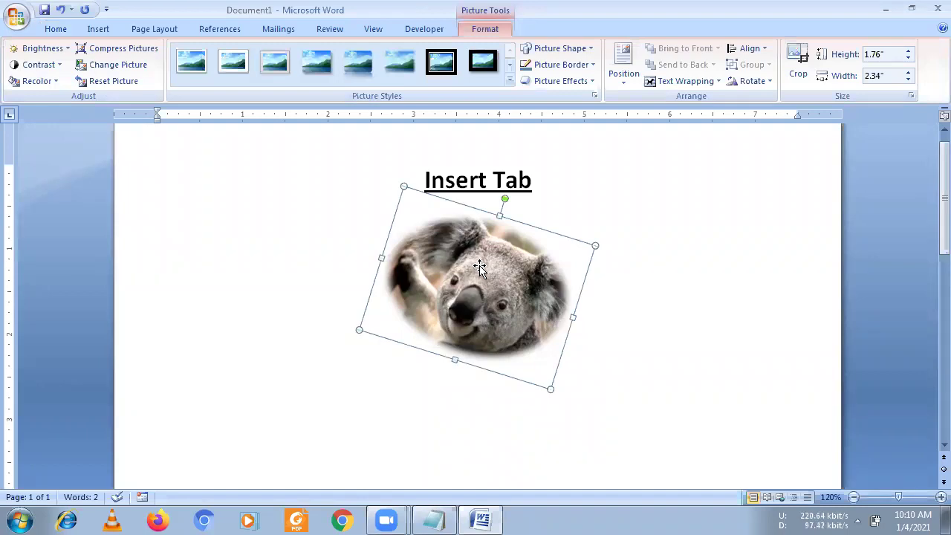
# - Crop the koala into a Heart shape, try a rounded style, then reapply Heart
pyautogui.click(588, 49)
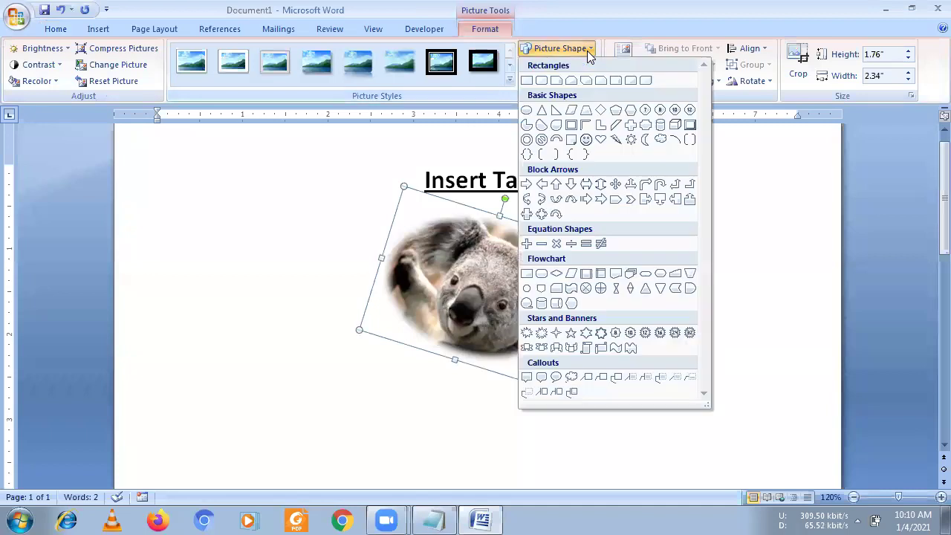
pyautogui.click(601, 140)
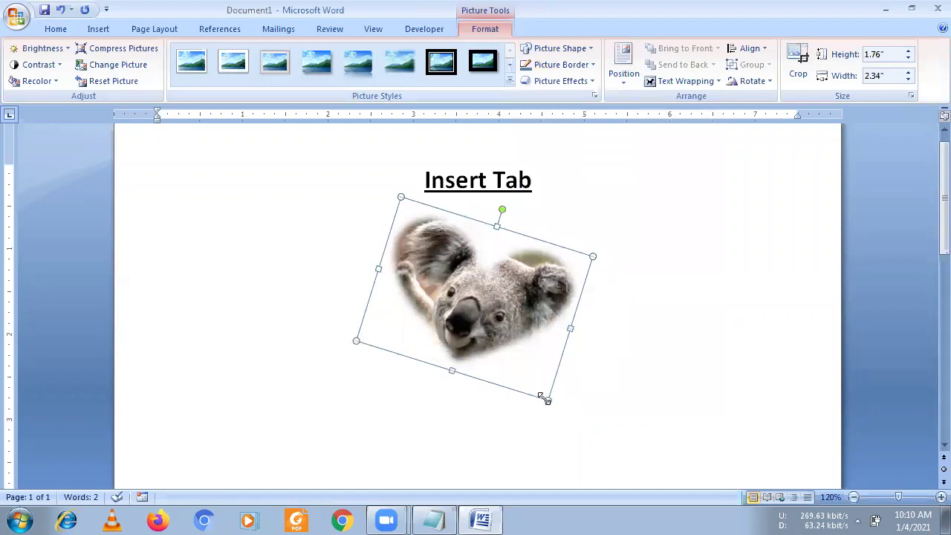
pyautogui.click(510, 80)
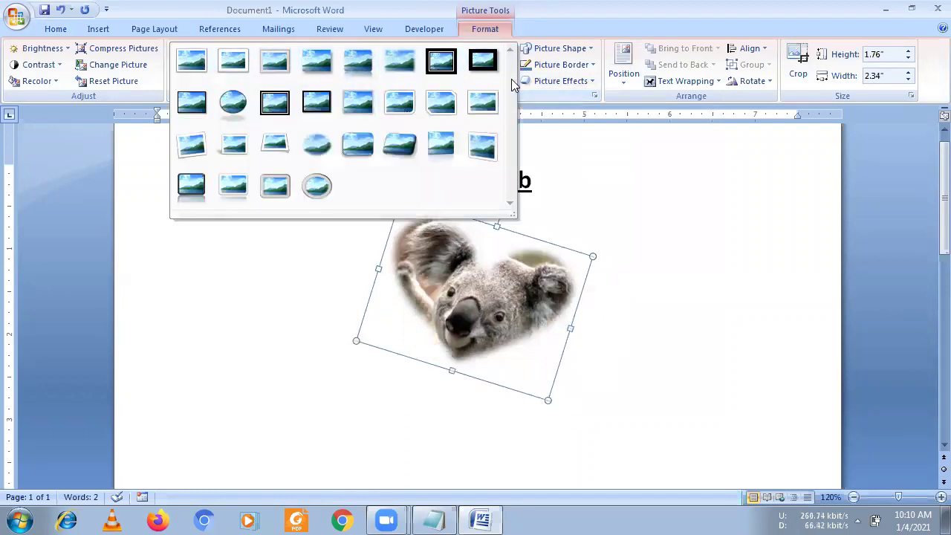
pyautogui.click(360, 146)
pyautogui.click(591, 50)
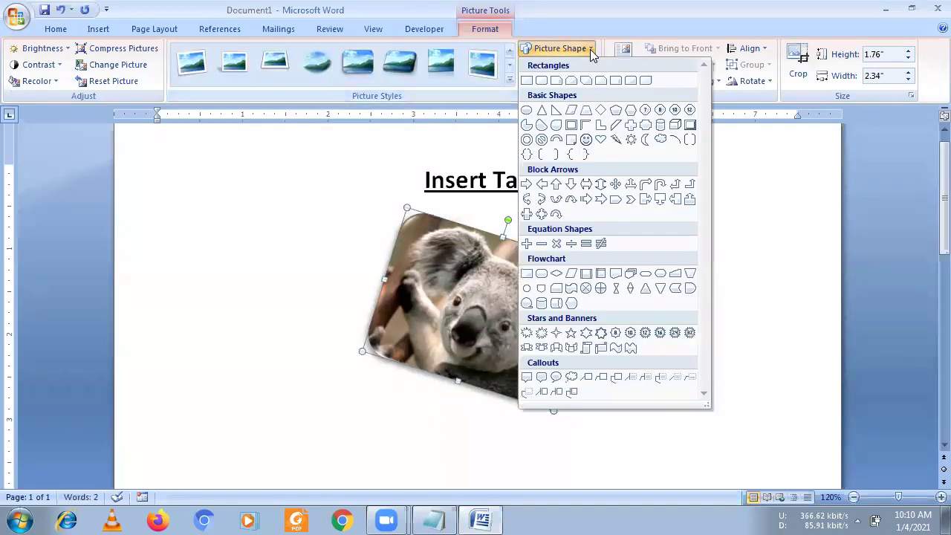
pyautogui.click(600, 140)
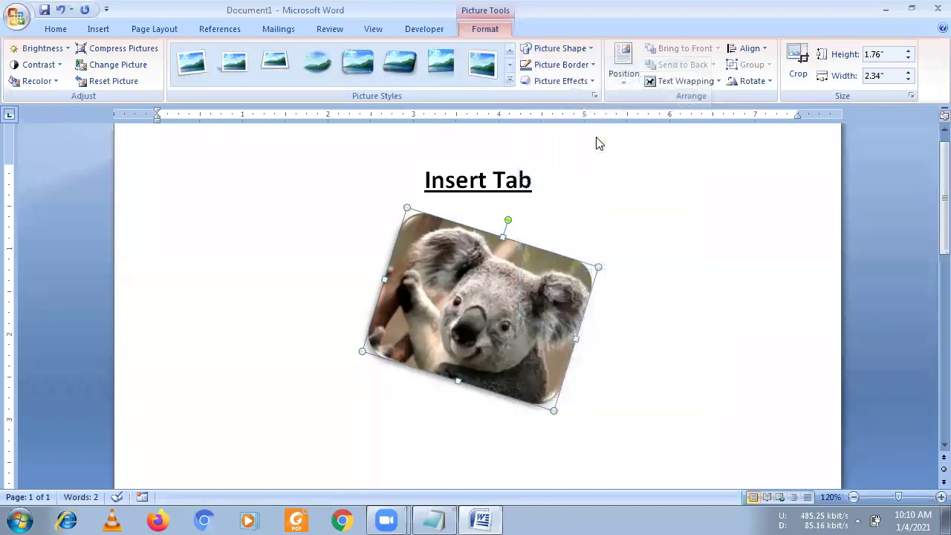
pyautogui.click(636, 312)
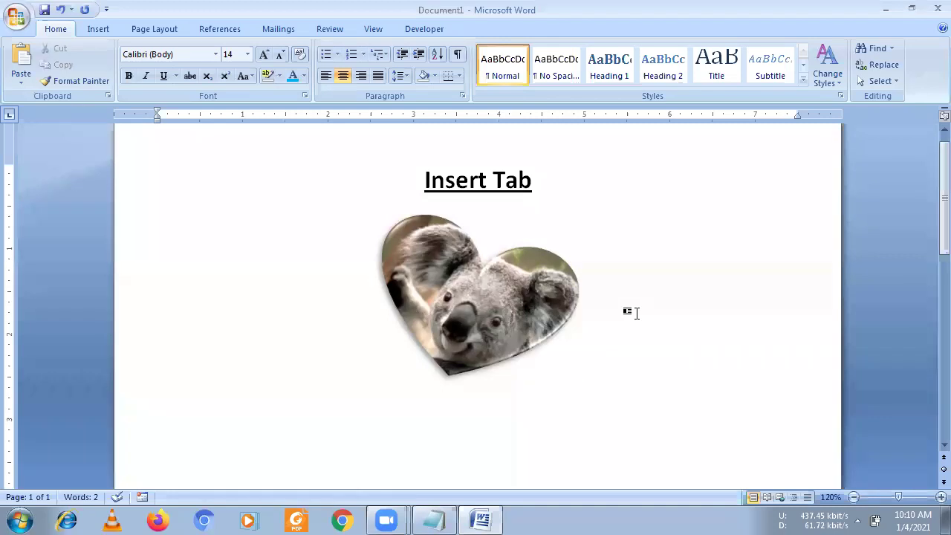
# - Try repositioning the heart picture by dragging it lower on the page
pyautogui.click(521, 303)
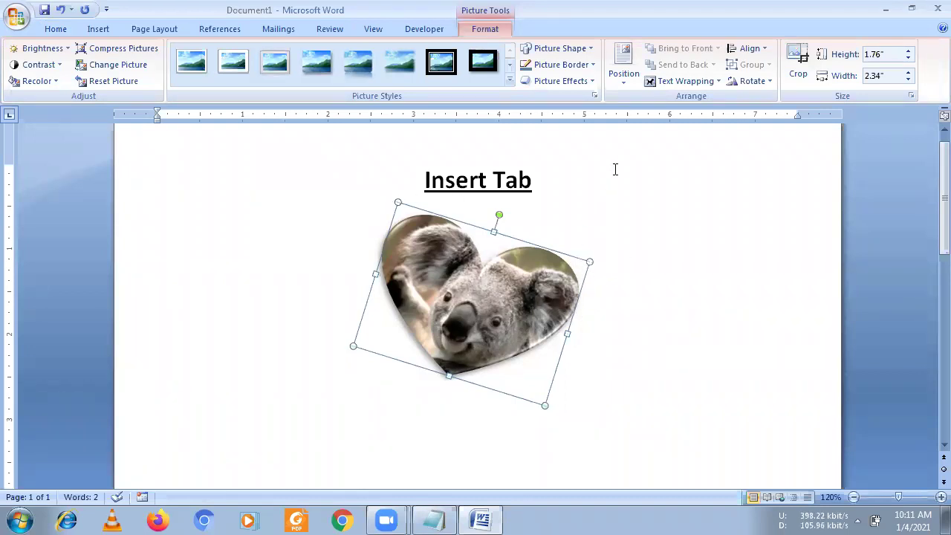
pyautogui.click(625, 85)
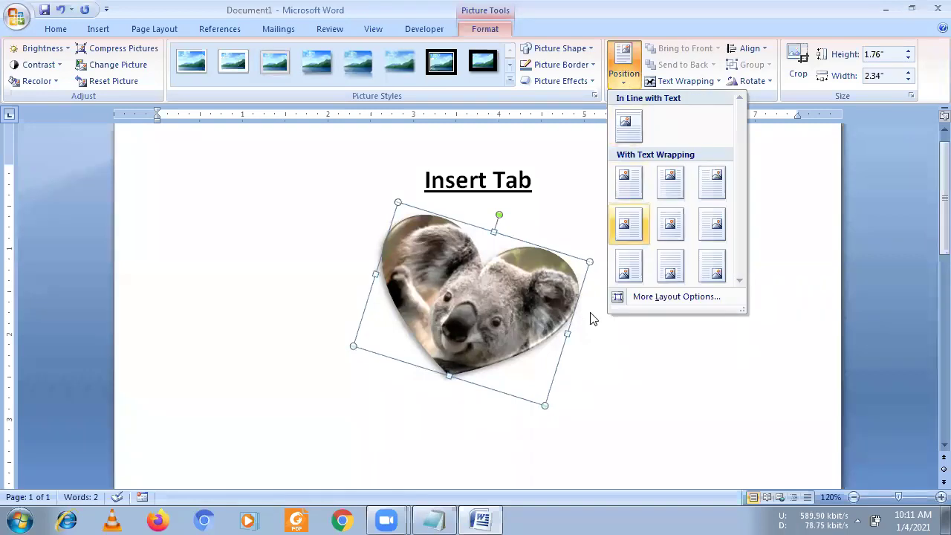
pyautogui.click(513, 301)
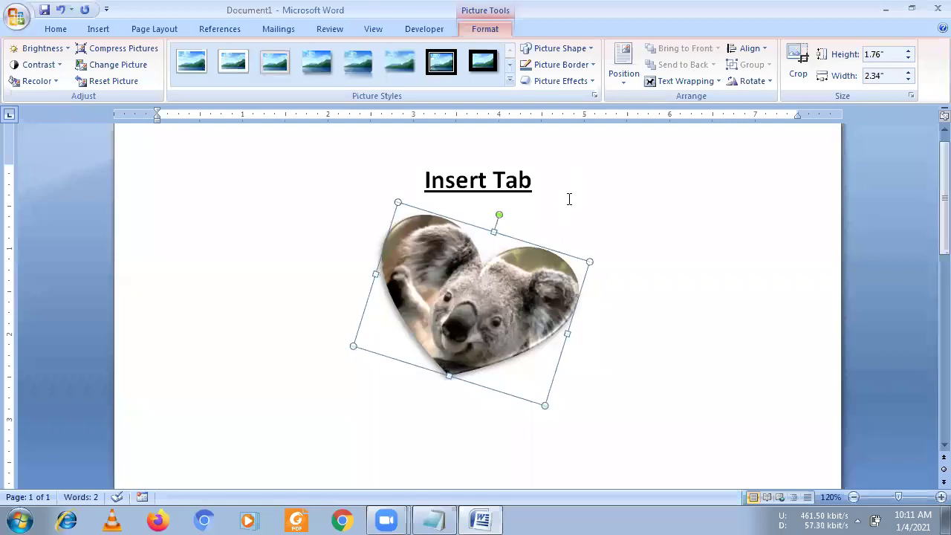
pyautogui.click(569, 193)
pyautogui.click(496, 232)
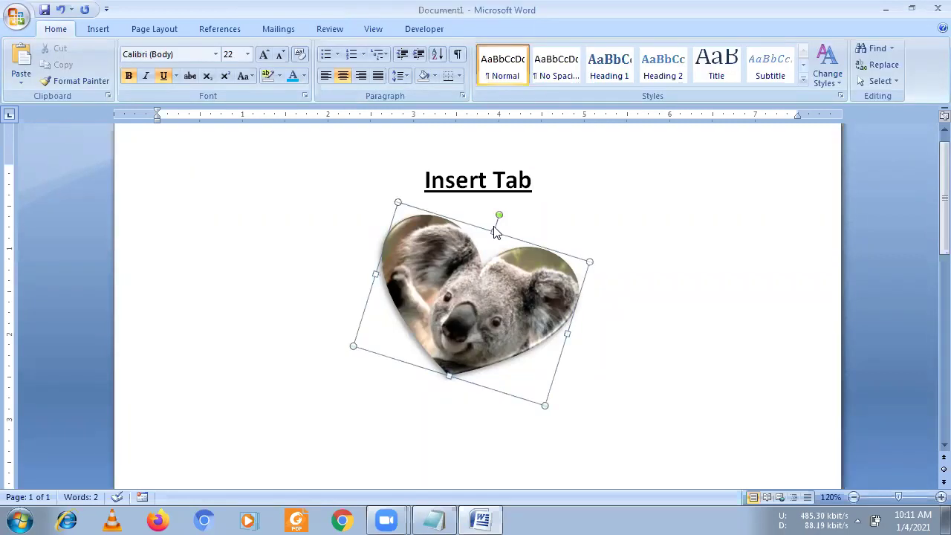
pyautogui.click(468, 202)
pyautogui.moveTo(471, 260); pyautogui.dragTo(471, 302)
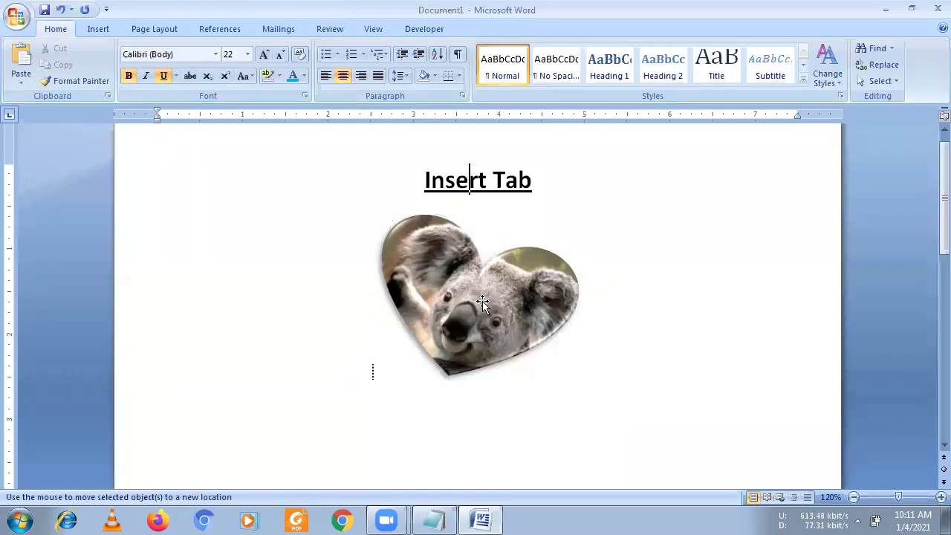
pyautogui.click(483, 330)
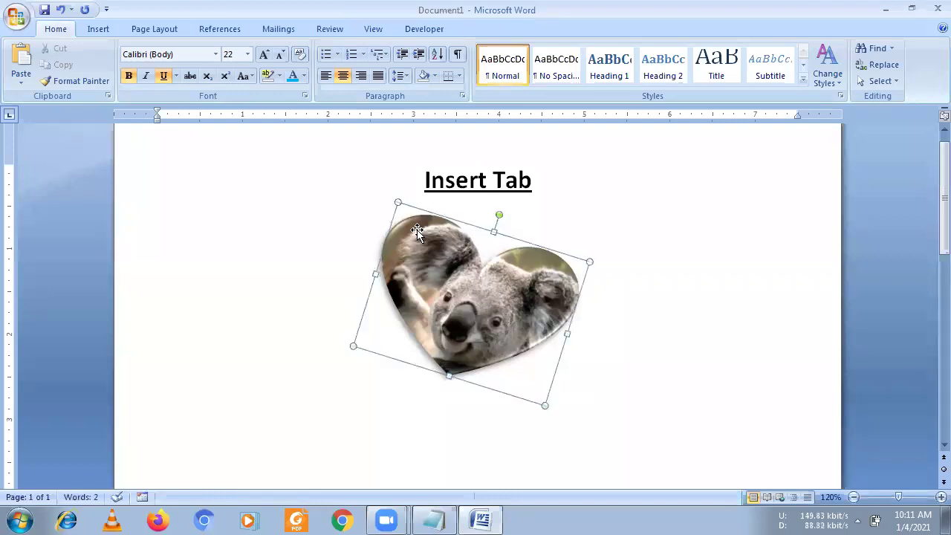
pyautogui.click(484, 210)
# - Add a new non-underlined 14-pt line after the Insert Tab heading
pyautogui.click(551, 200)
pyautogui.press('Return')
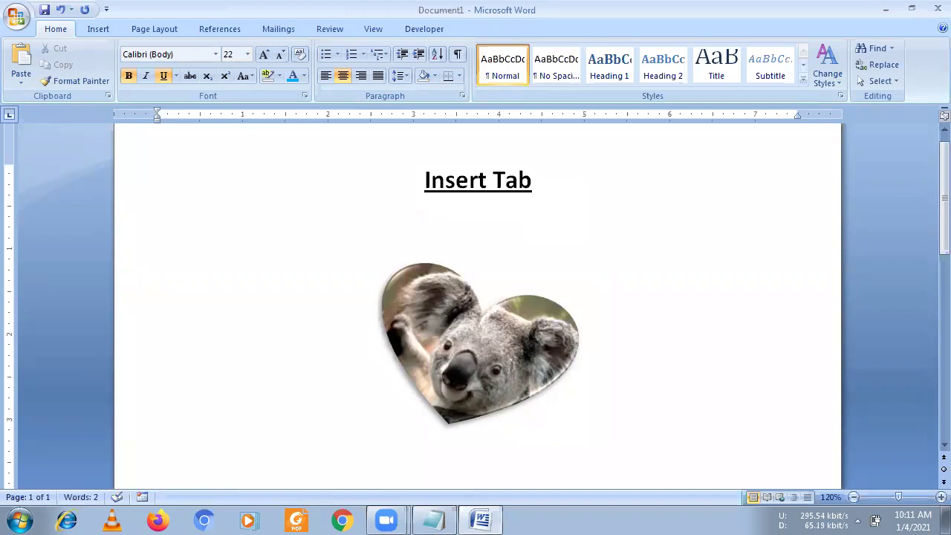
pyautogui.click(164, 75)
pyautogui.click(228, 56)
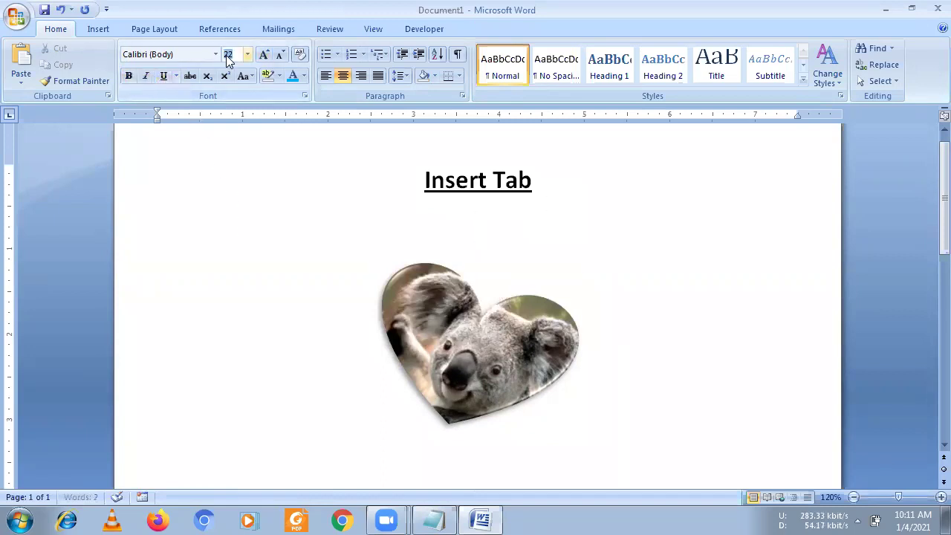
pyautogui.write('14')
pyautogui.press('Return')
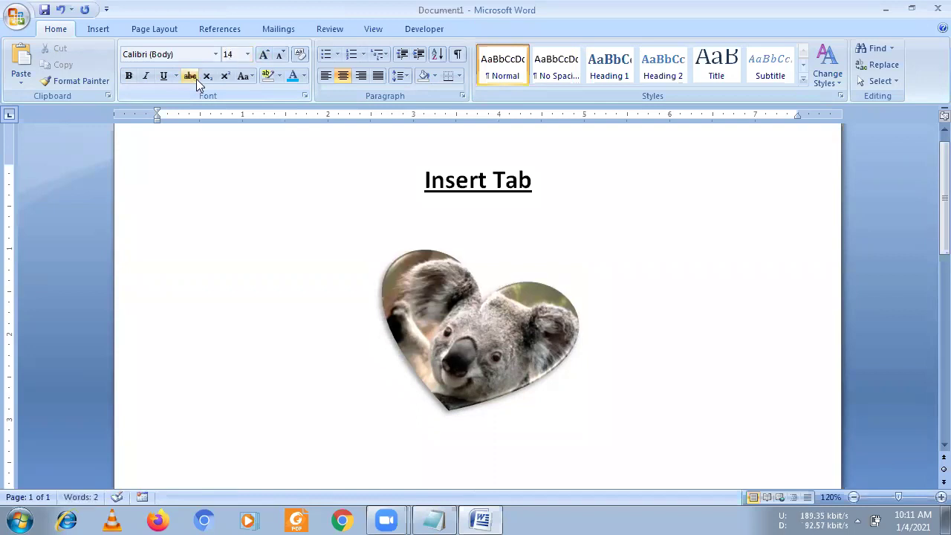
# - Generate left-aligned sample paragraphs with =rand(10,4) and scroll through them
pyautogui.click(319, 77)
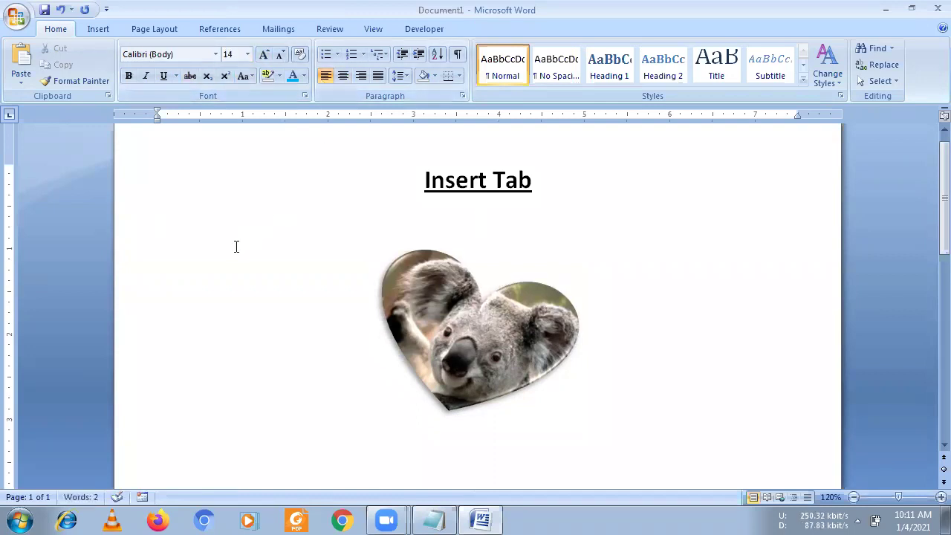
pyautogui.write('=rand(10')
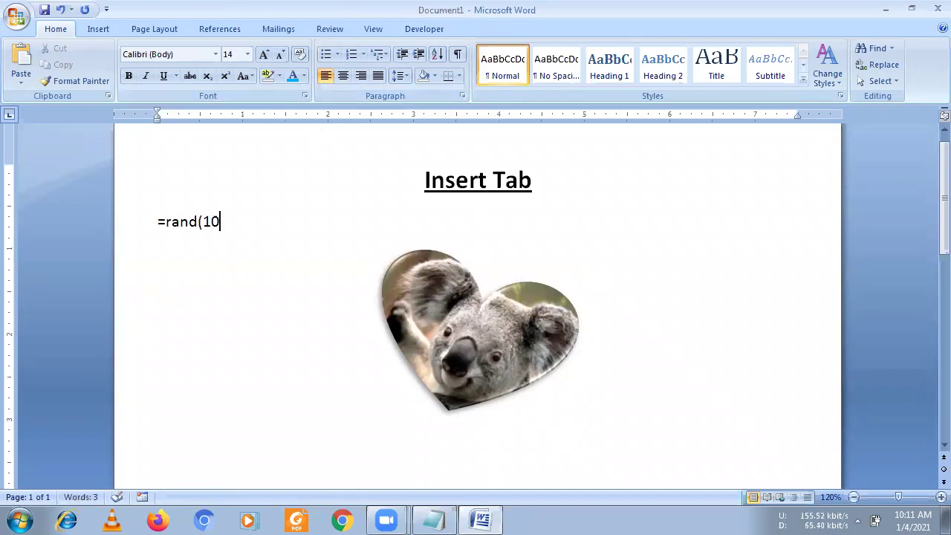
pyautogui.write(',4)')
pyautogui.press('Return')
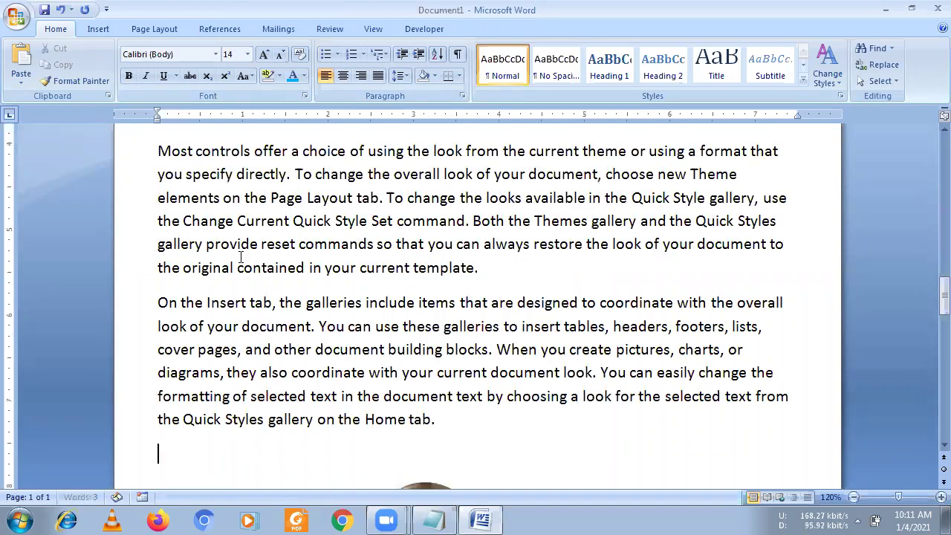
pyautogui.scroll(5, 323, 396)
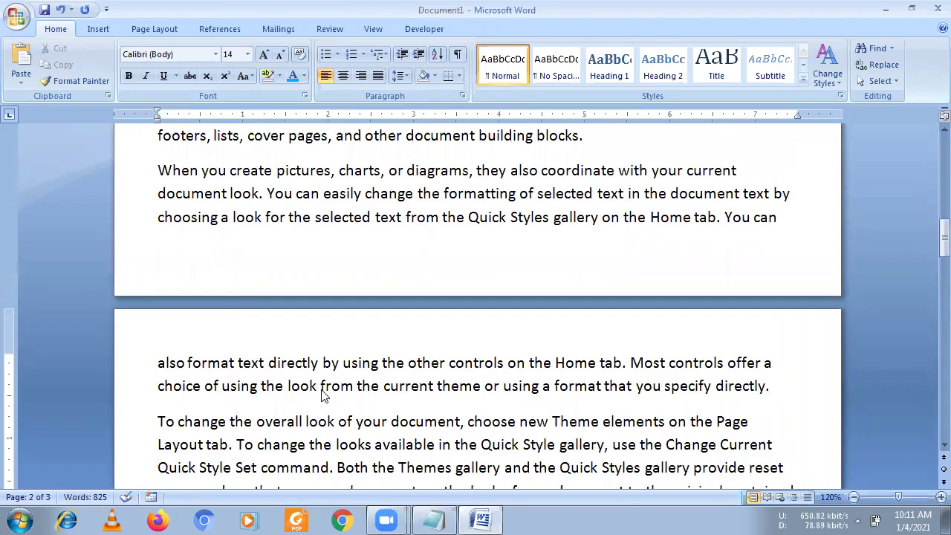
pyautogui.keyDown('ctrl'); pyautogui.scroll(-4, 323, 396); pyautogui.keyUp('ctrl')
pyautogui.scroll(-3, 651, 397)
pyautogui.scroll(-4, 651, 397)
pyautogui.scroll(-3, 651, 397)
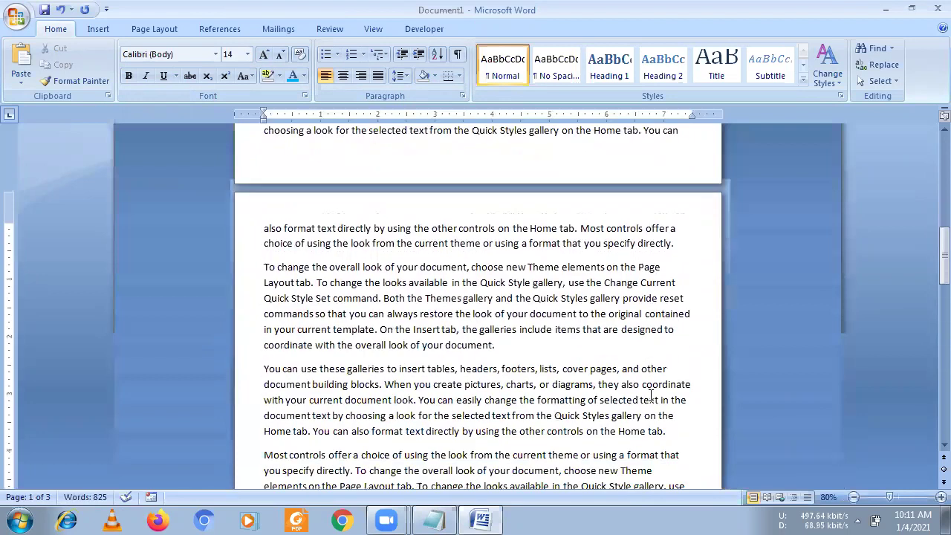
pyautogui.scroll(-5, 652, 396)
pyautogui.scroll(-3, 651, 395)
# - Drag the heart-shaped koala picture up and rightward into the sample paragraphs
pyautogui.click(476, 315)
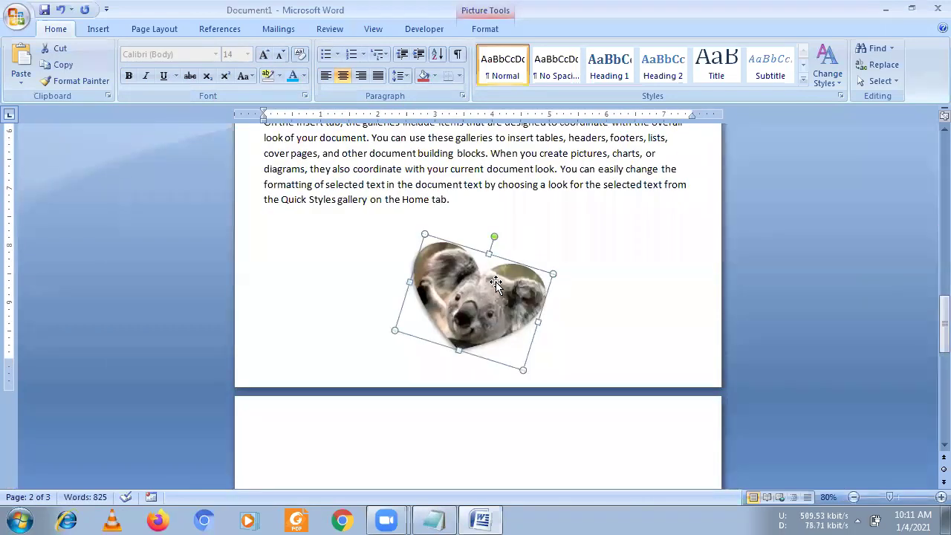
pyautogui.moveTo(495, 282)
pyautogui.mouseDown()
pyautogui.moveTo(528, 167)
pyautogui.moveTo(493, 176)
pyautogui.moveTo(491, 153)
pyautogui.mouseUp()
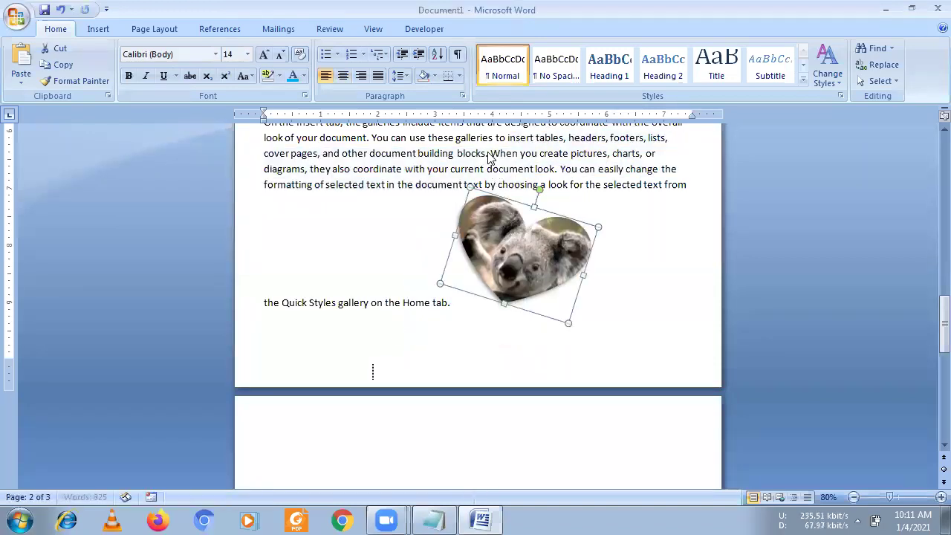
pyautogui.click(614, 329)
pyautogui.scroll(2, 439, 261)
pyautogui.click(509, 301)
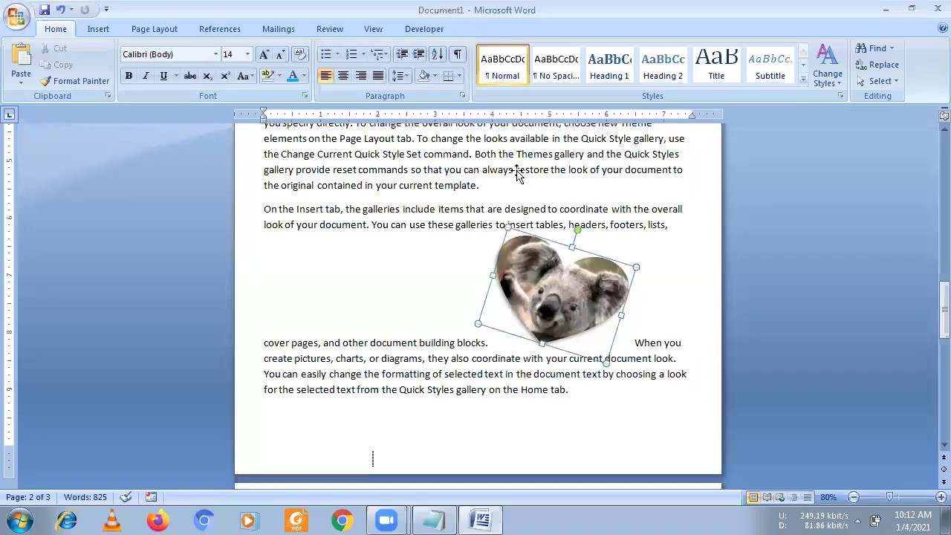
pyautogui.moveTo(518, 174); pyautogui.dragTo(536, 160)
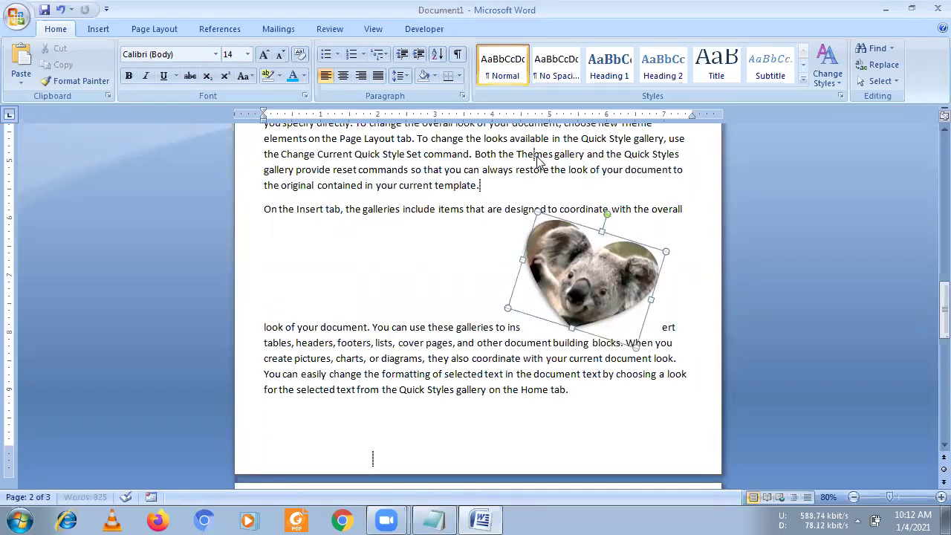
pyautogui.scroll(2, 628, 326)
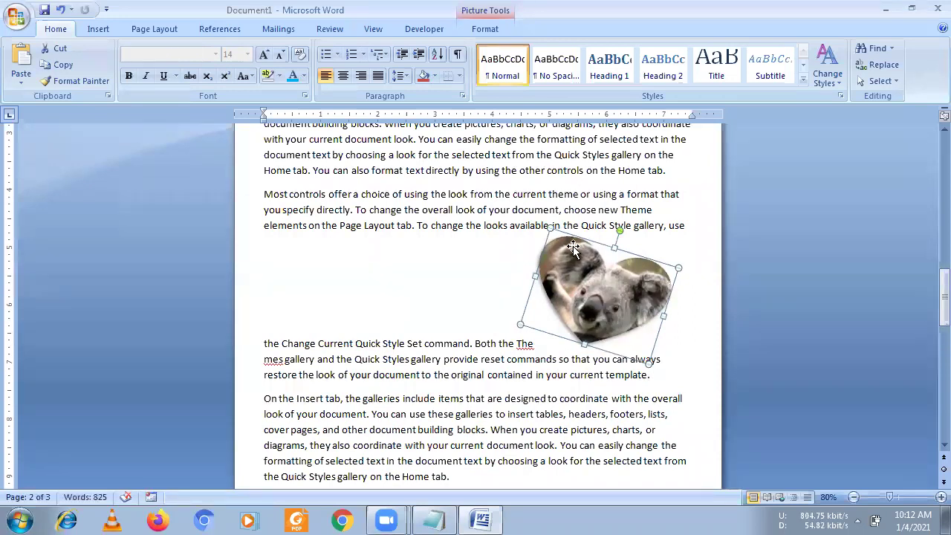
# - Position the picture Top Center with square text wrapping and rotate it upright
pyautogui.click(484, 33)
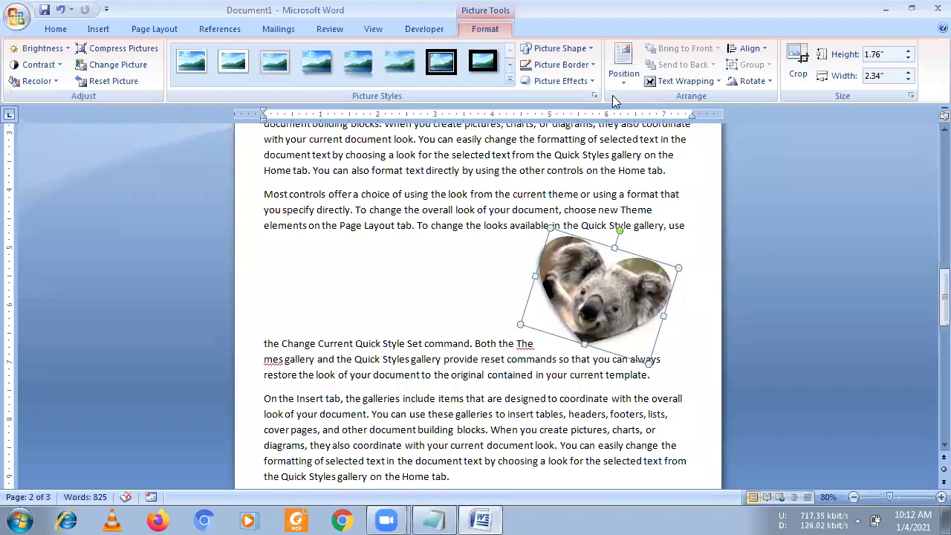
pyautogui.click(626, 69)
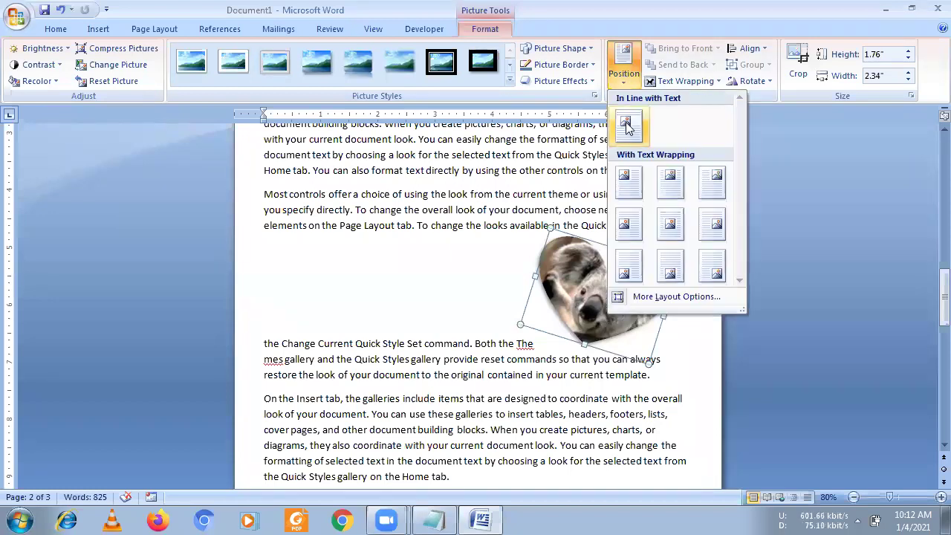
pyautogui.click(675, 192)
pyautogui.scroll(3, 583, 295)
pyautogui.scroll(1, 583, 295)
pyautogui.scroll(3, 520, 304)
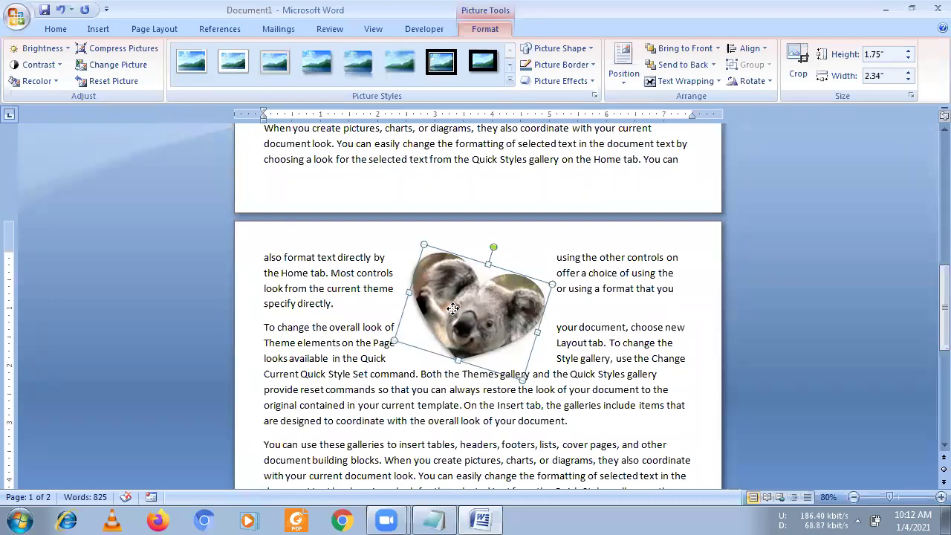
pyautogui.moveTo(493, 246); pyautogui.dragTo(473, 232)
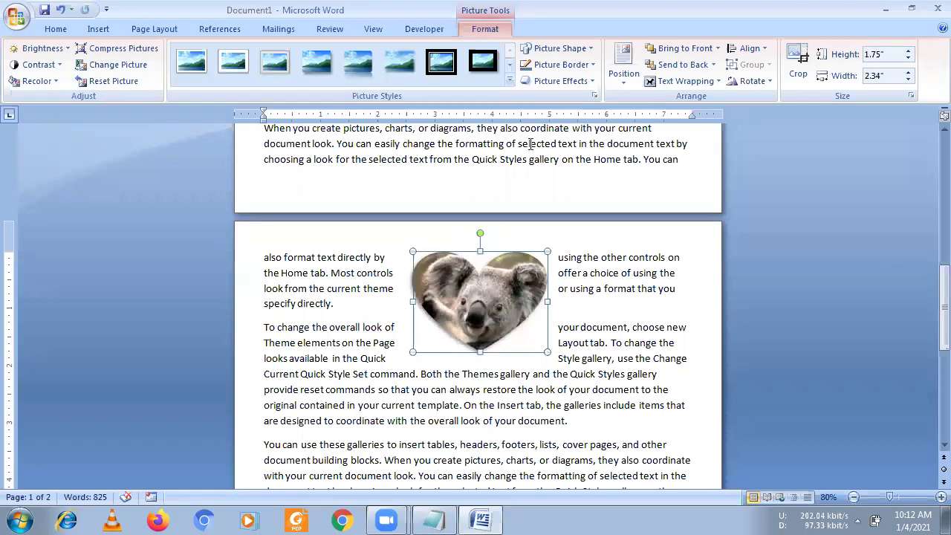
# - Position the koala picture at Middle Center with wrapping, and zoom out to view two pages
pyautogui.click(626, 85)
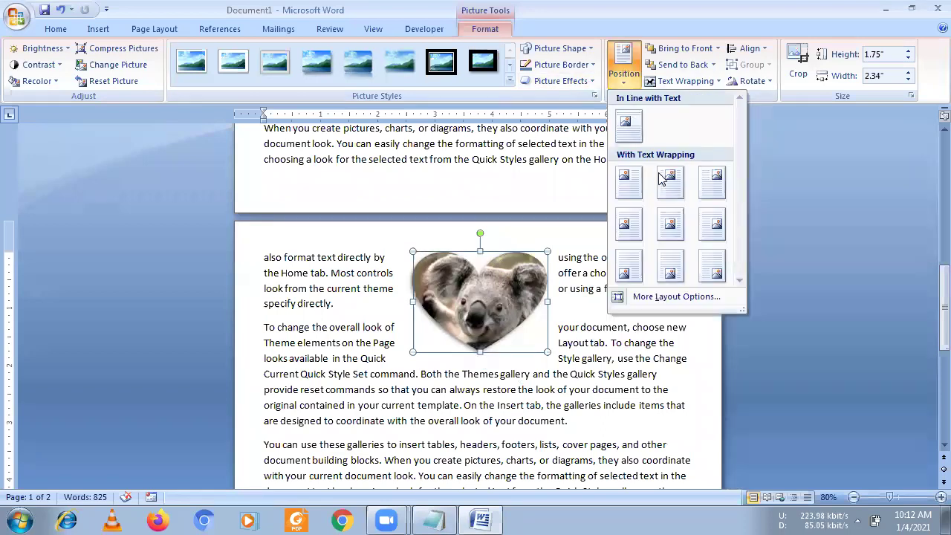
pyautogui.click(671, 230)
pyautogui.scroll(-1, 639, 278)
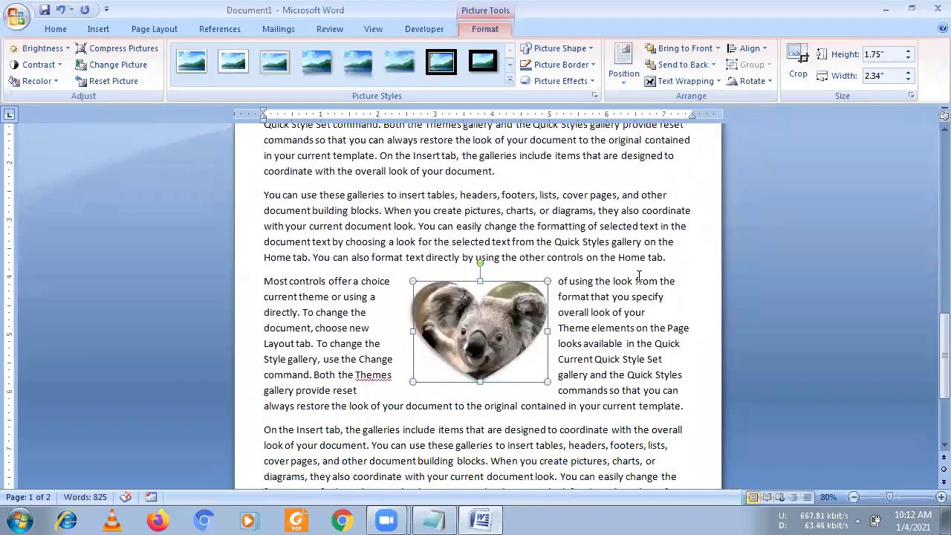
pyautogui.scroll(-1, 546, 333)
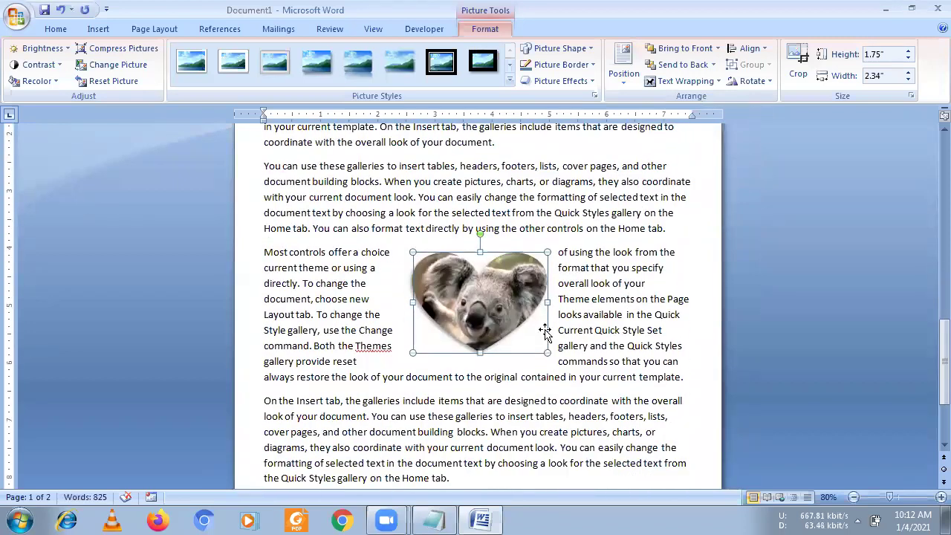
pyautogui.click(853, 497)
pyautogui.click(853, 497)
pyautogui.click(854, 497)
pyautogui.click(853, 497)
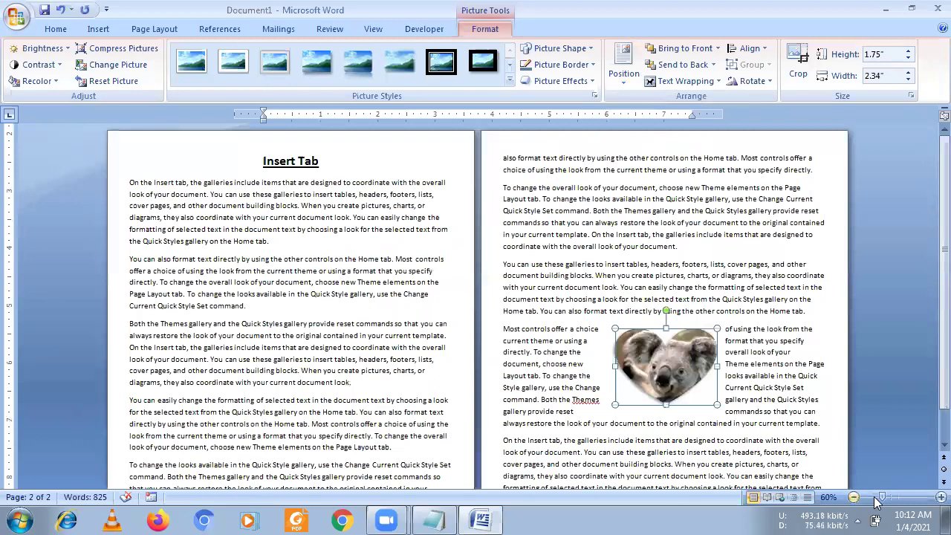
pyautogui.click(941, 497)
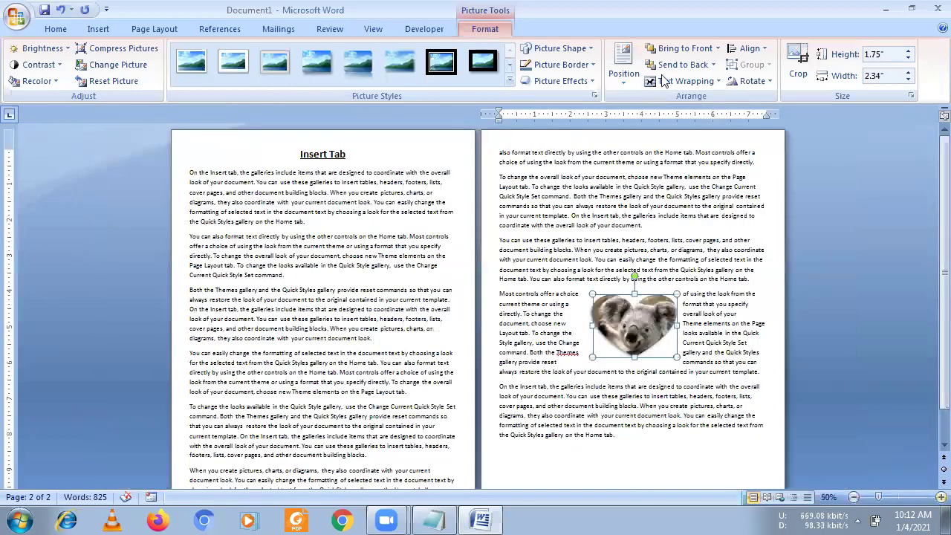
# - Re-centre the koala picture and drag it into the first page's paragraph text
pyautogui.click(624, 74)
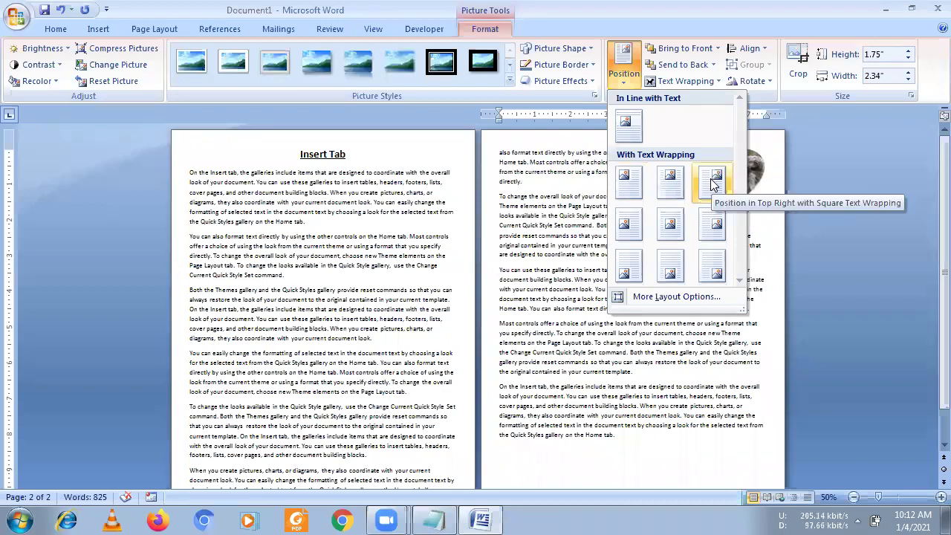
pyautogui.click(670, 224)
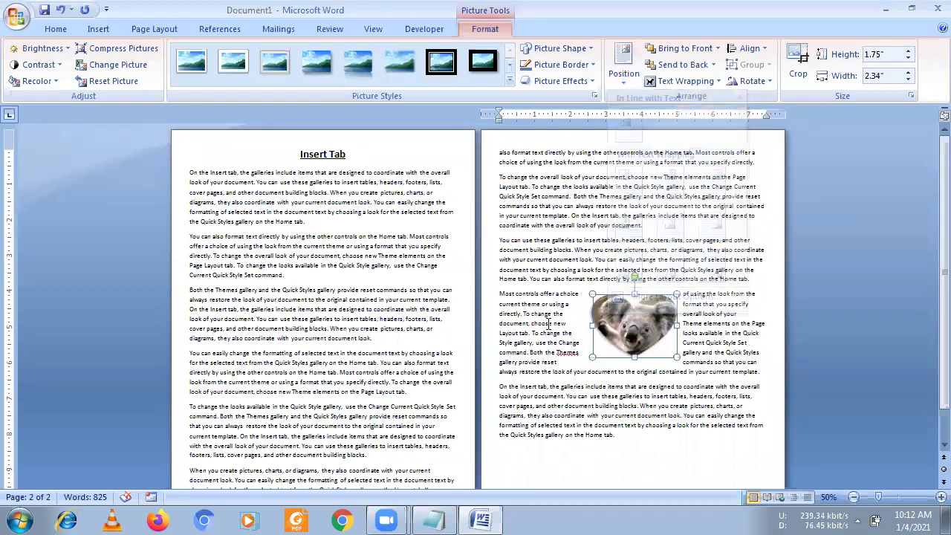
pyautogui.scroll(-1, 674, 387)
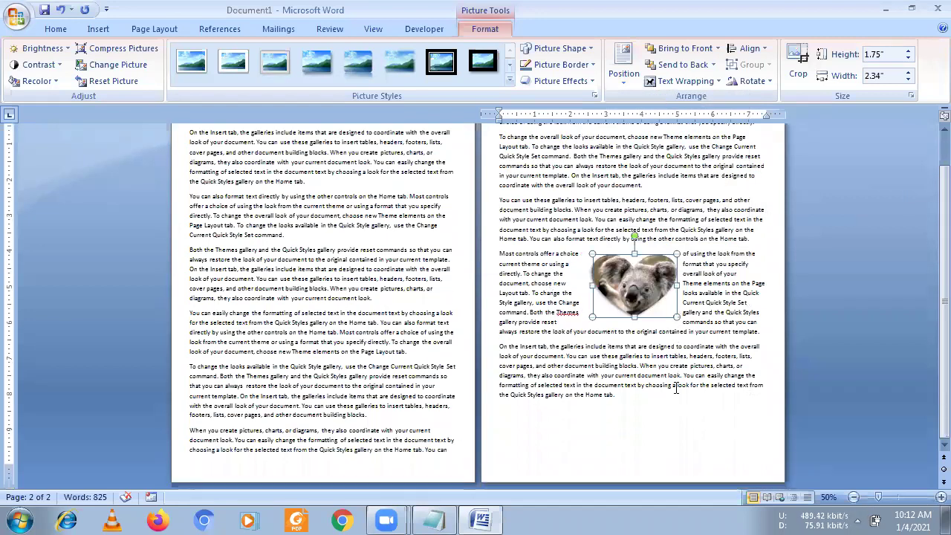
pyautogui.moveTo(620, 294); pyautogui.dragTo(307, 272)
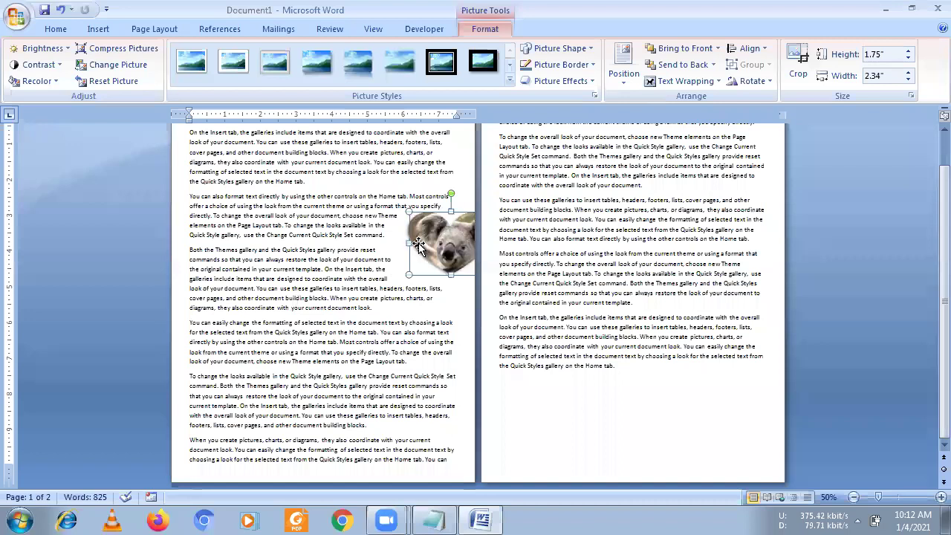
pyautogui.moveTo(294, 307)
pyautogui.mouseDown()
pyautogui.moveTo(332, 268)
pyautogui.moveTo(313, 261)
pyautogui.mouseUp()
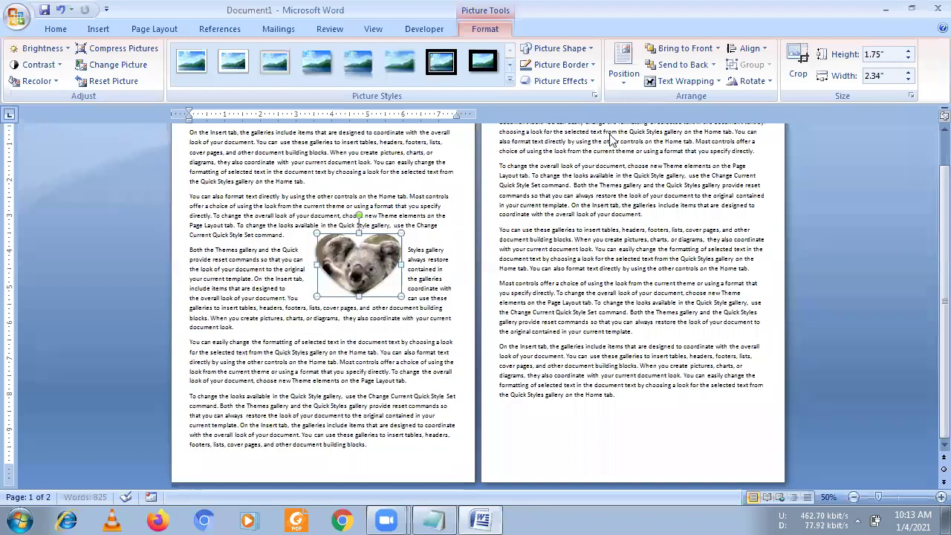
pyautogui.click(623, 77)
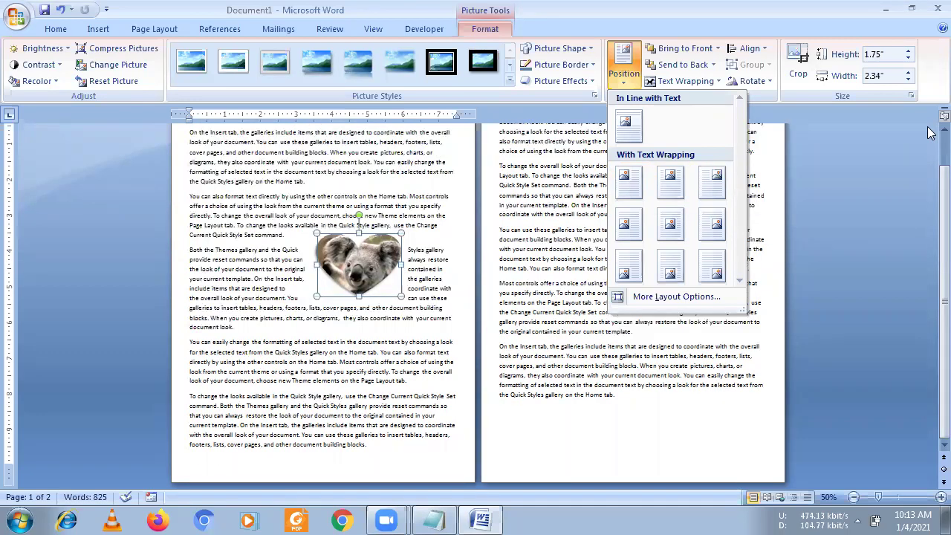
pyautogui.scroll(1, 930, 132)
pyautogui.click(618, 81)
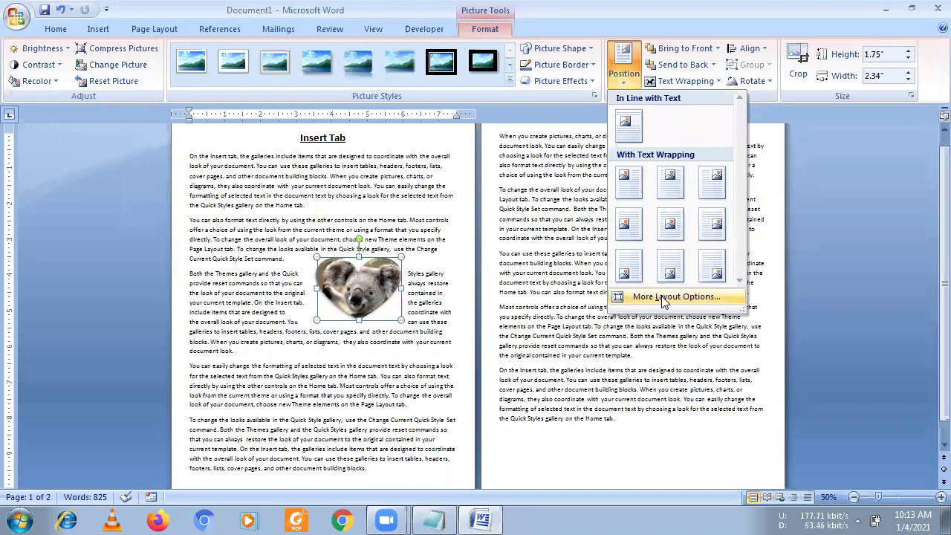
pyautogui.click(663, 299)
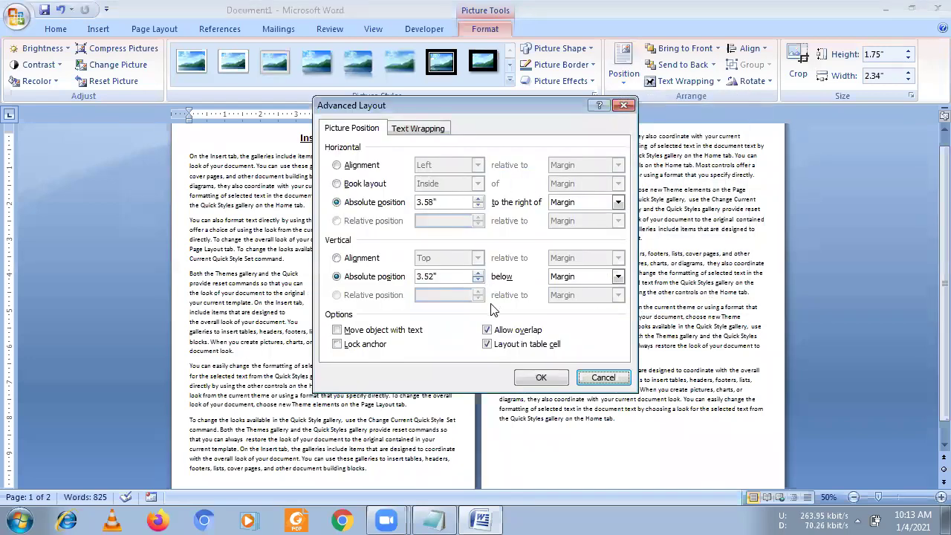
pyautogui.click(624, 106)
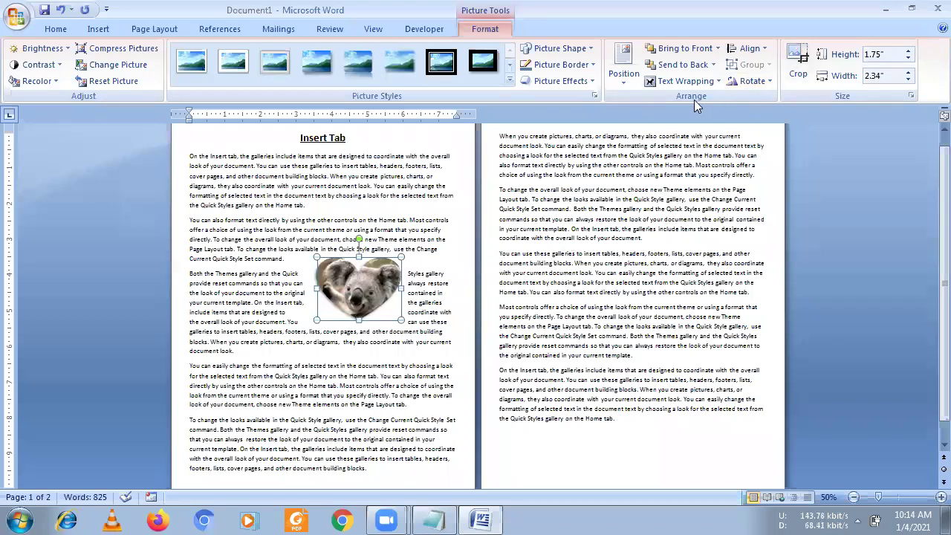
# - Shift the koala picture slightly left and bring it in front of everything
pyautogui.moveTo(356, 283); pyautogui.dragTo(319, 307)
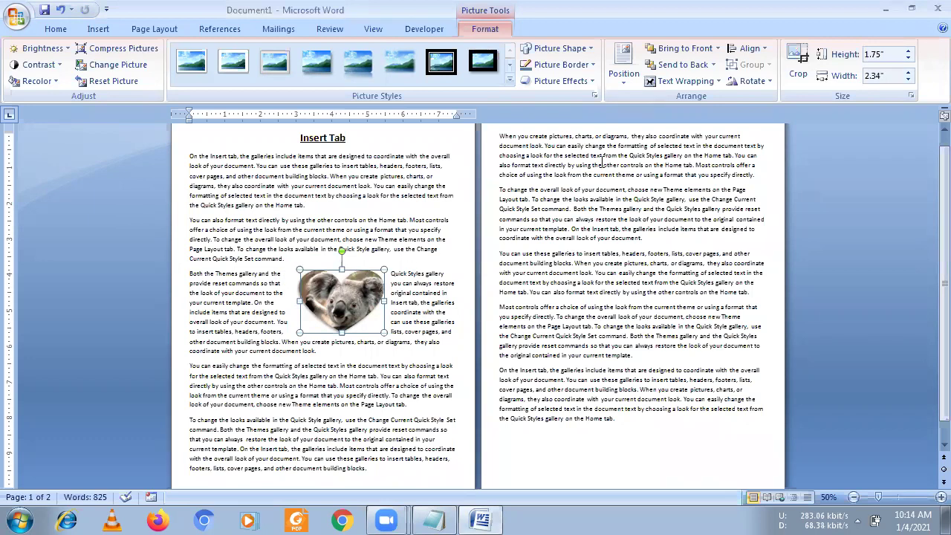
pyautogui.click(685, 49)
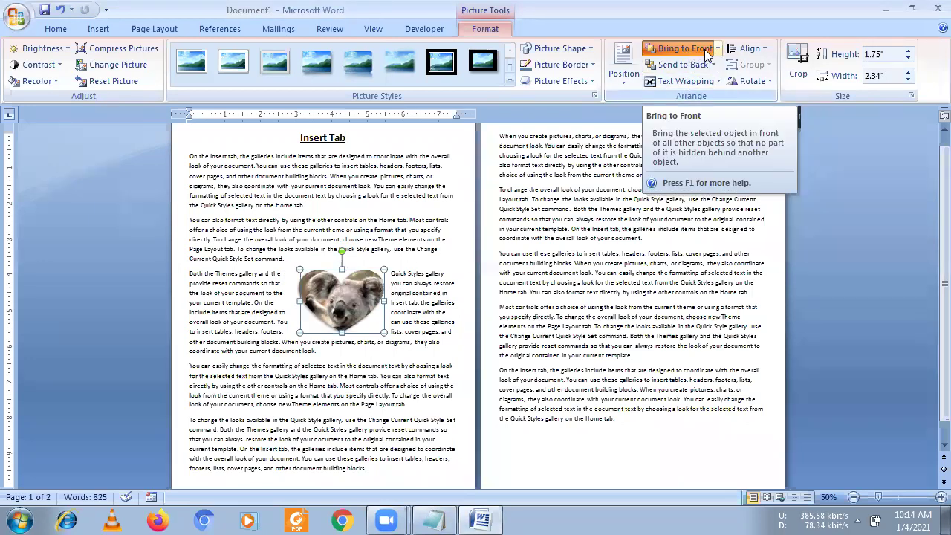
pyautogui.click(718, 48)
pyautogui.click(706, 68)
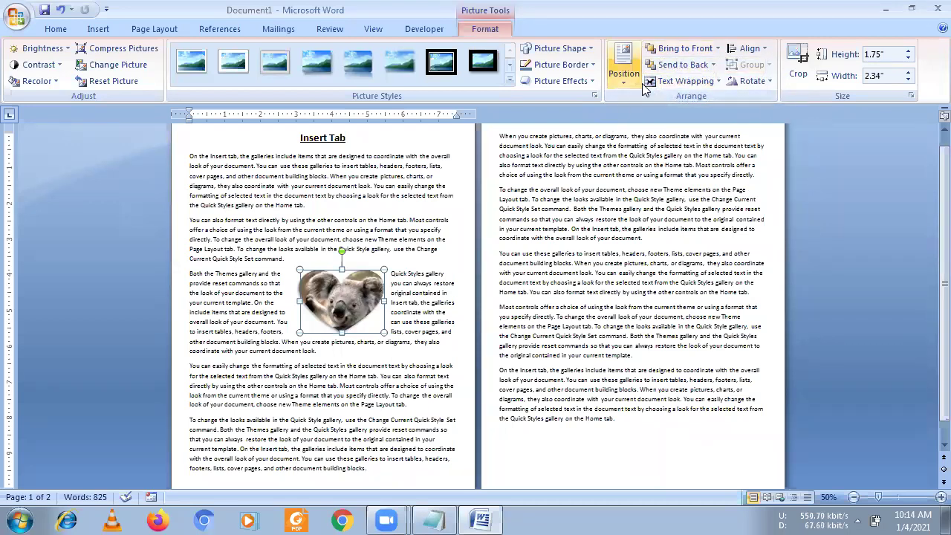
# - Try Through text wrapping on the koala picture, then switch it back to Square
pyautogui.click(698, 80)
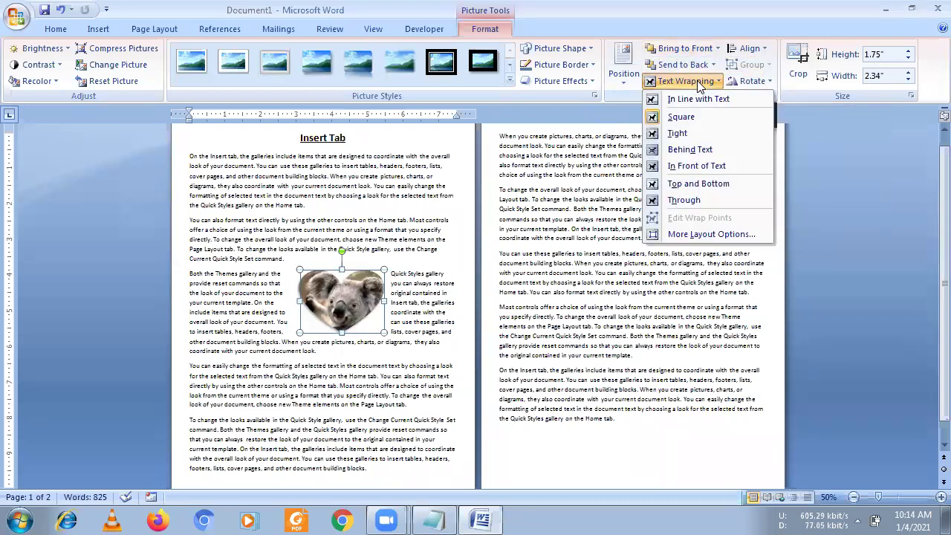
pyautogui.click(683, 201)
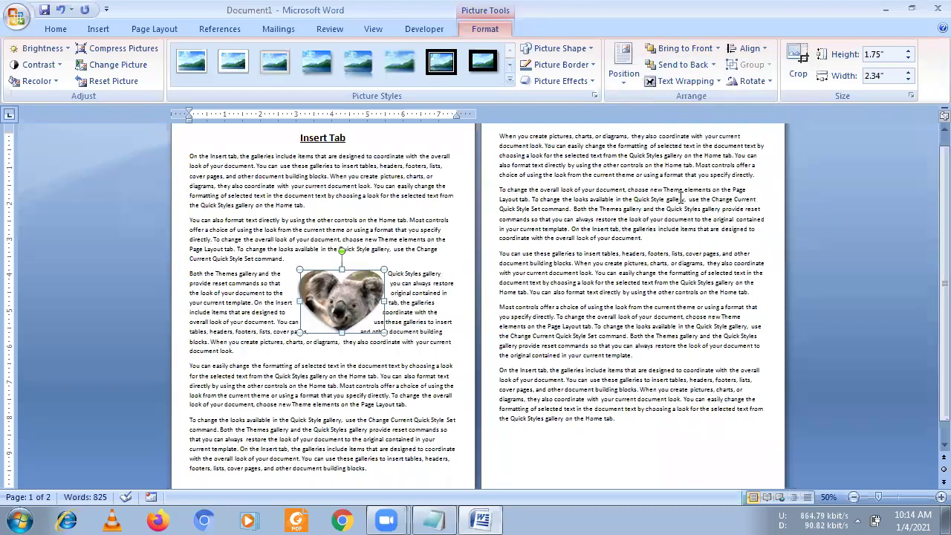
pyautogui.click(712, 81)
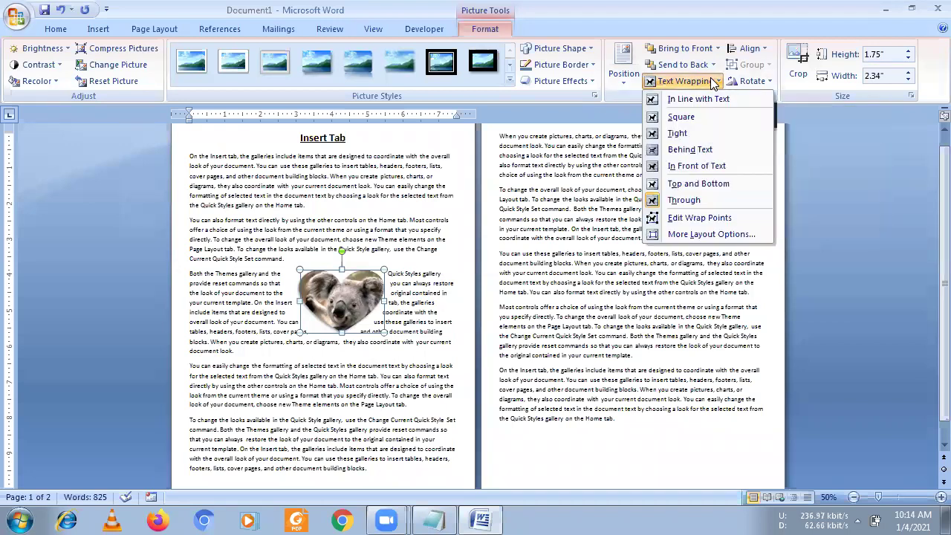
pyautogui.click(678, 133)
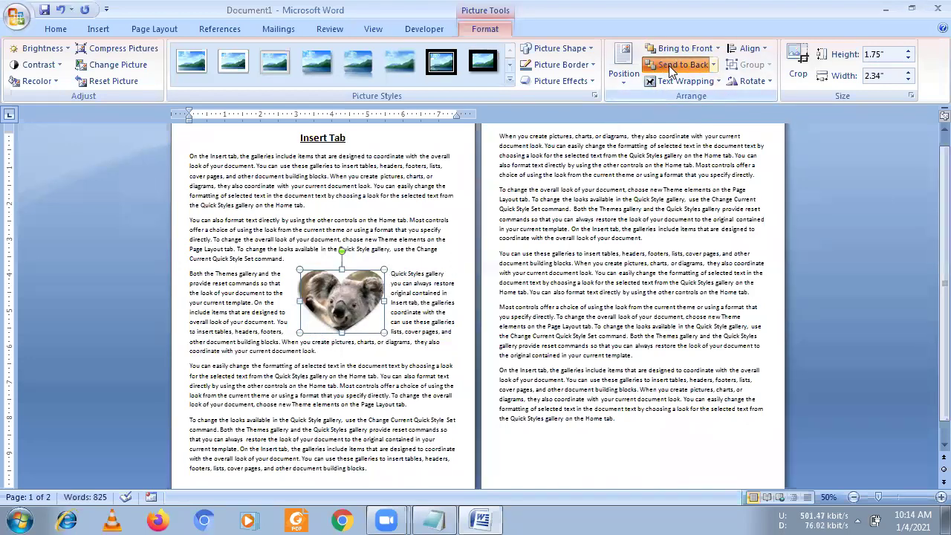
pyautogui.click(518, 306)
pyautogui.click(342, 290)
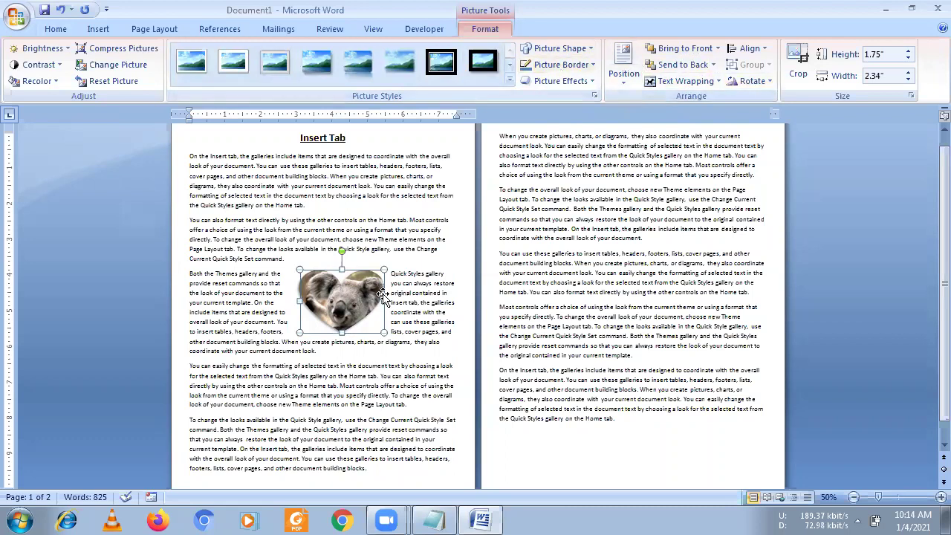
# - Check the koala picture's text box settings in Format Picture, then close it unchanged
pyautogui.rightClick(349, 290)
pyautogui.click(382, 483)
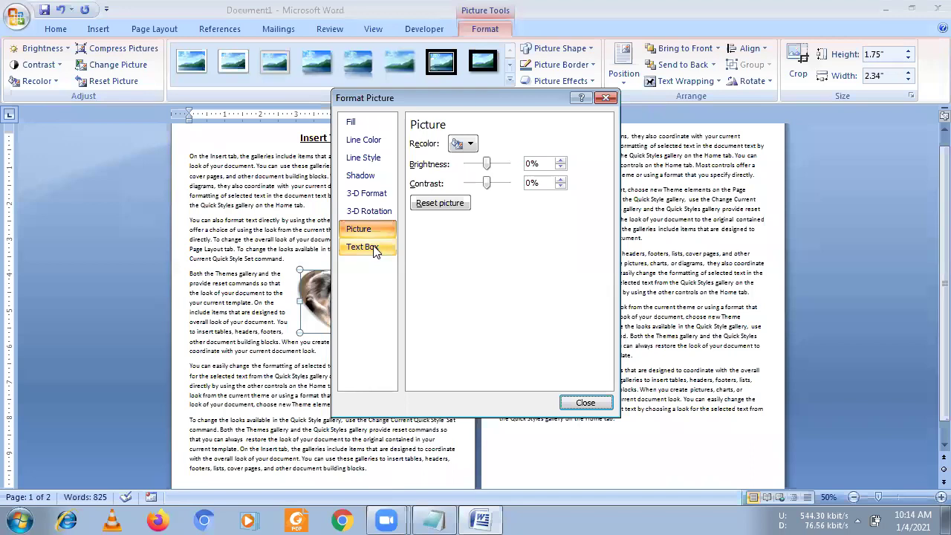
pyautogui.click(375, 248)
pyautogui.click(608, 98)
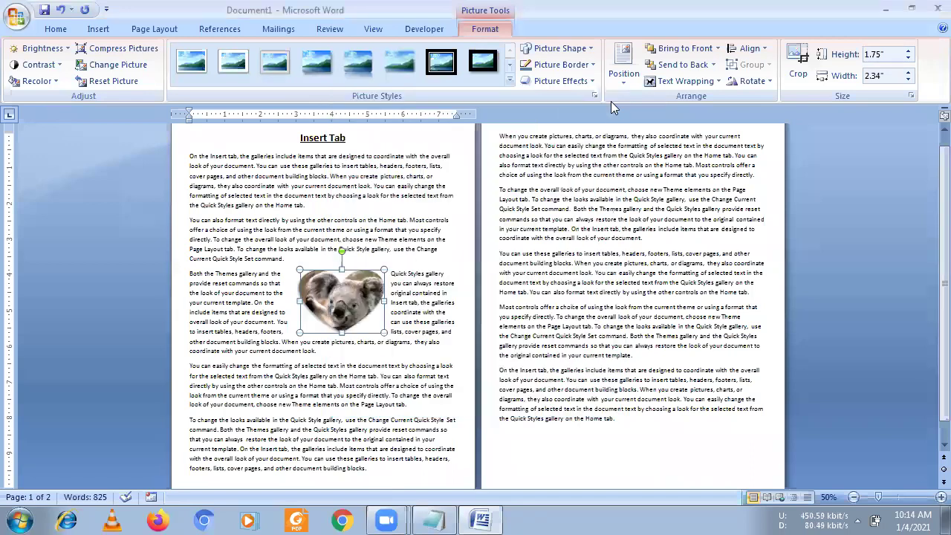
# - Send the koala picture behind other objects and set its text wrapping to Through
pyautogui.rightClick(328, 298)
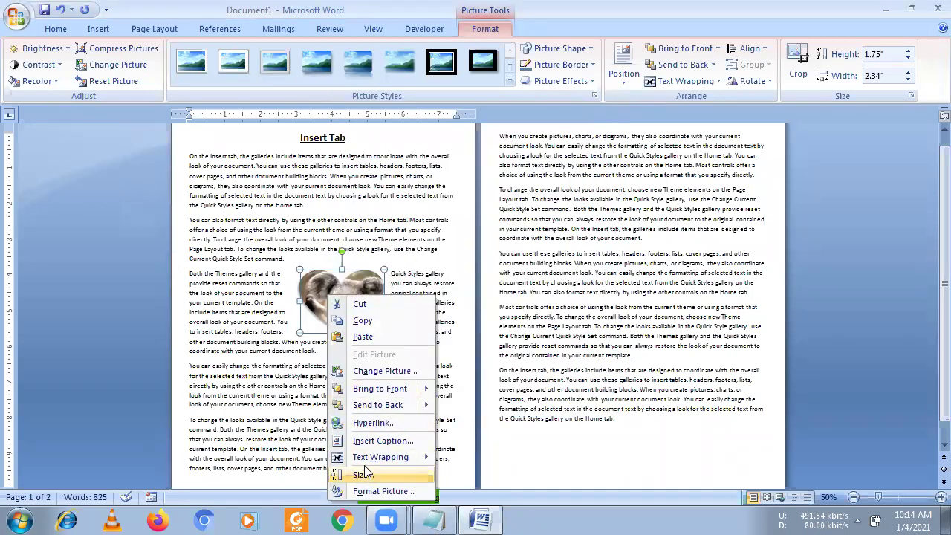
pyautogui.moveTo(412, 458)
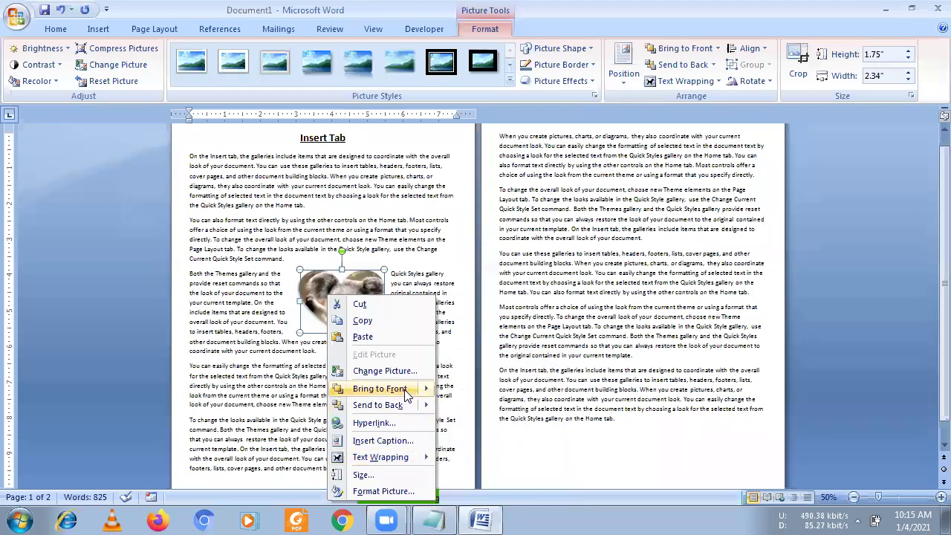
pyautogui.moveTo(417, 405)
pyautogui.click(482, 408)
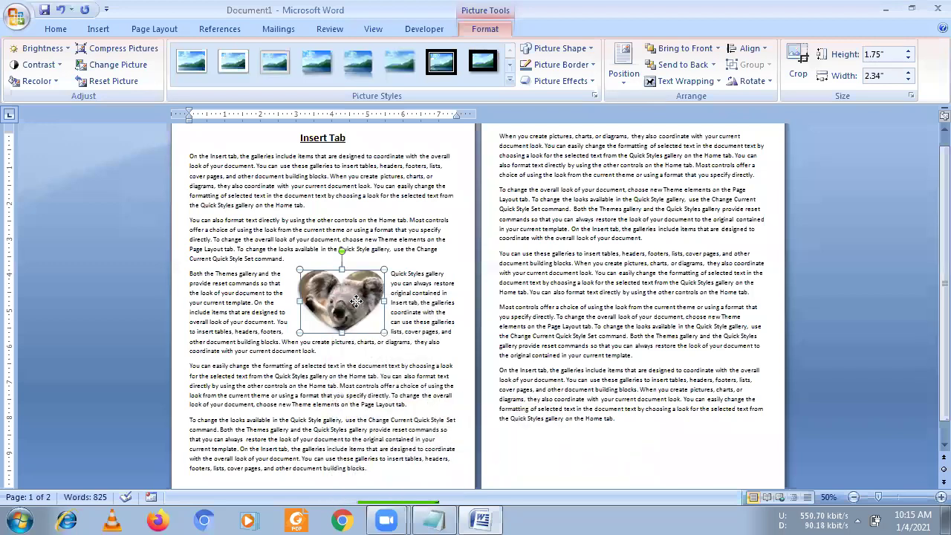
pyautogui.rightClick(357, 308)
pyautogui.moveTo(416, 261)
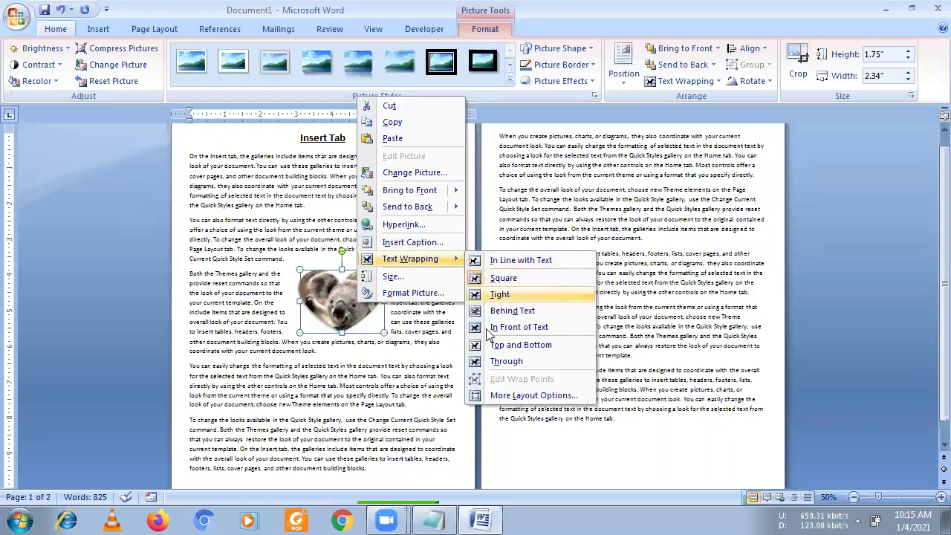
pyautogui.click(496, 363)
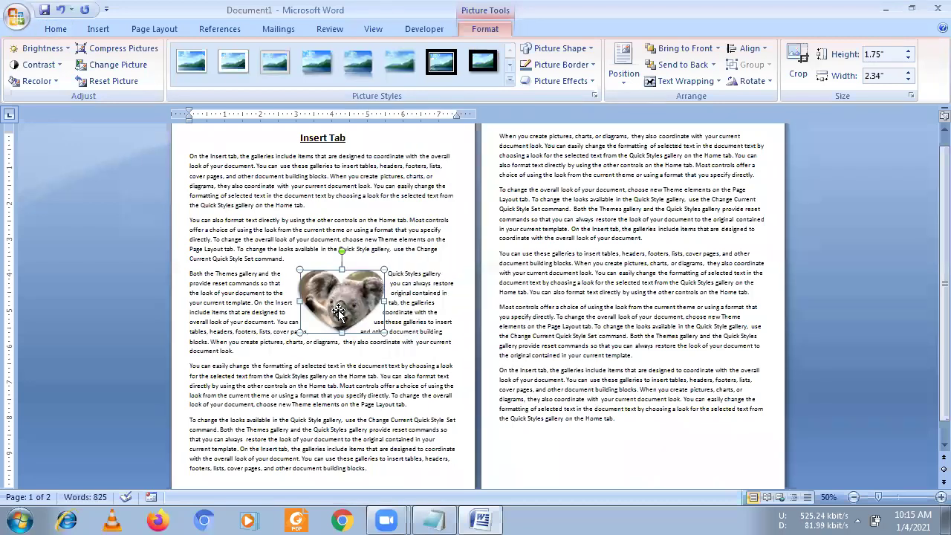
# - Drag the koala heart picture down into the next paragraph
pyautogui.moveTo(275, 345); pyautogui.dragTo(276, 347)
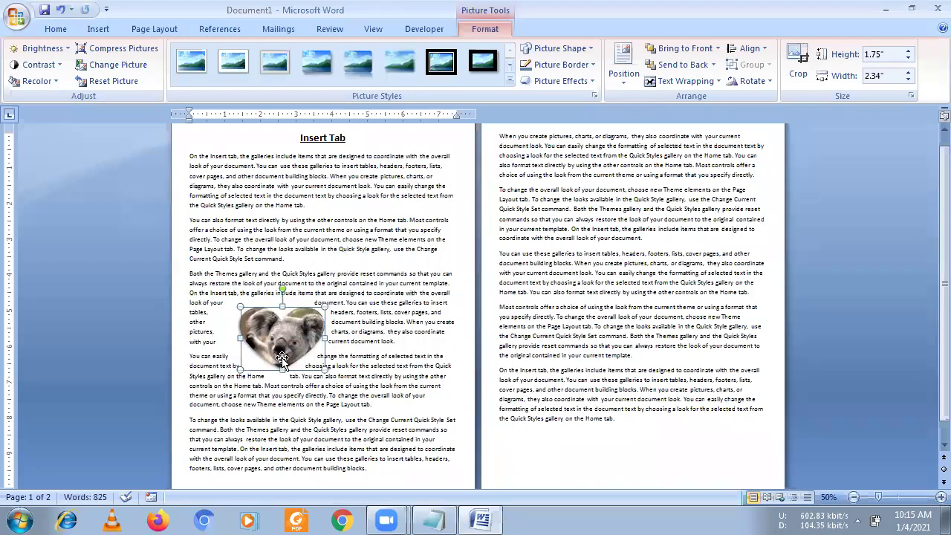
pyautogui.click(377, 334)
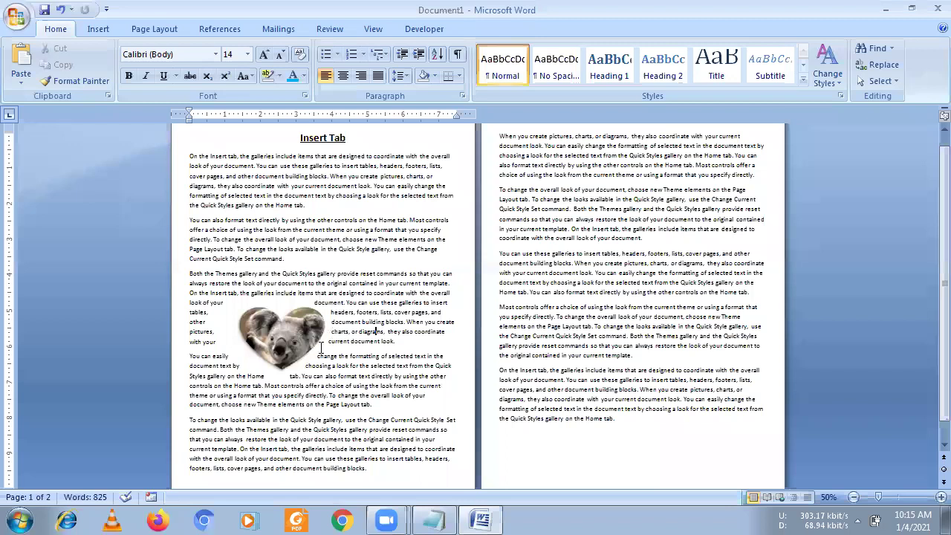
pyautogui.click(288, 342)
pyautogui.moveTo(288, 343)
pyautogui.mouseDown()
pyautogui.moveTo(338, 250)
pyautogui.moveTo(335, 316)
pyautogui.moveTo(313, 392)
pyautogui.mouseUp()
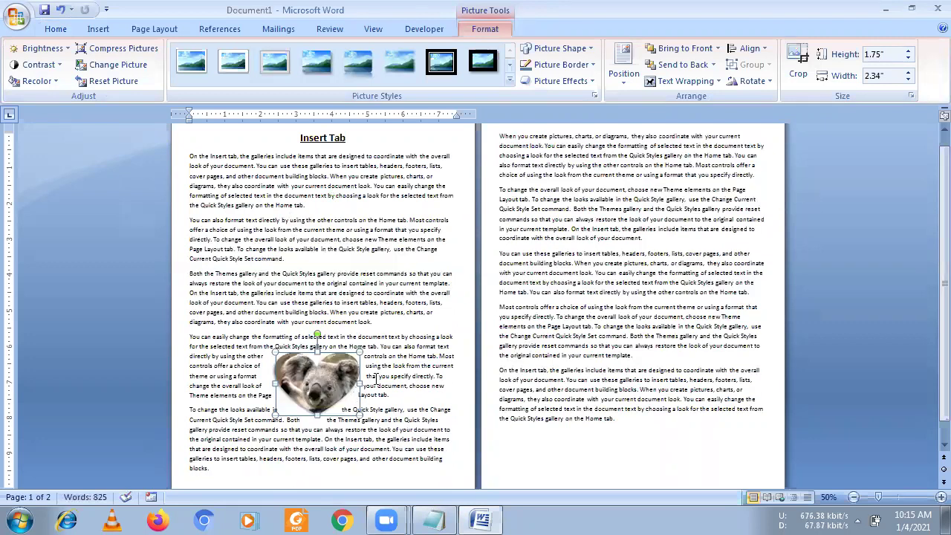
pyautogui.click(309, 417)
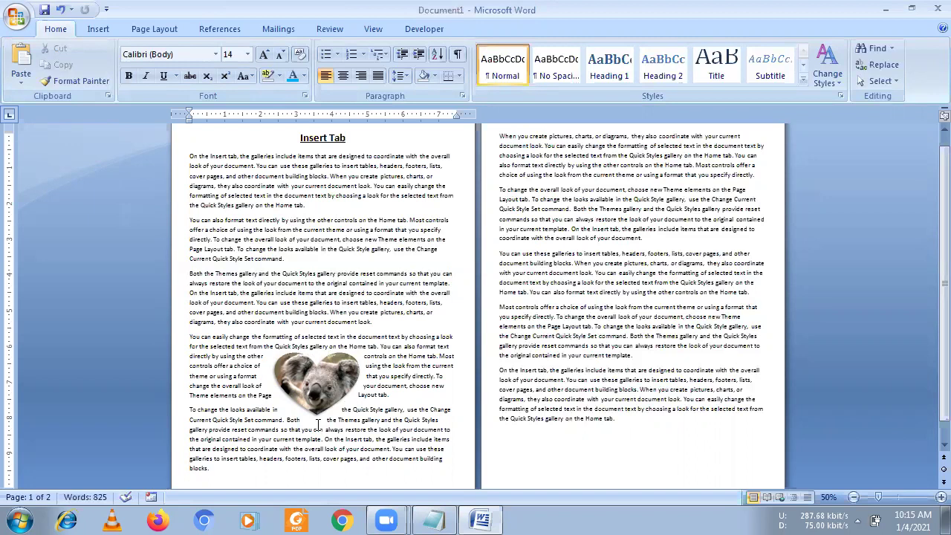
# - Reapply text wrapping so the paragraph flows around the koala picture on both sides
pyautogui.click(318, 392)
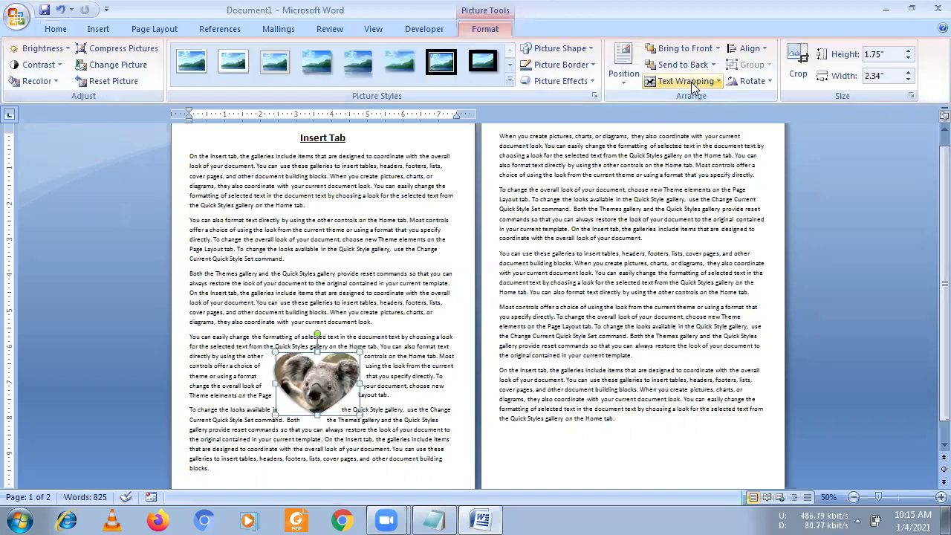
pyautogui.click(691, 82)
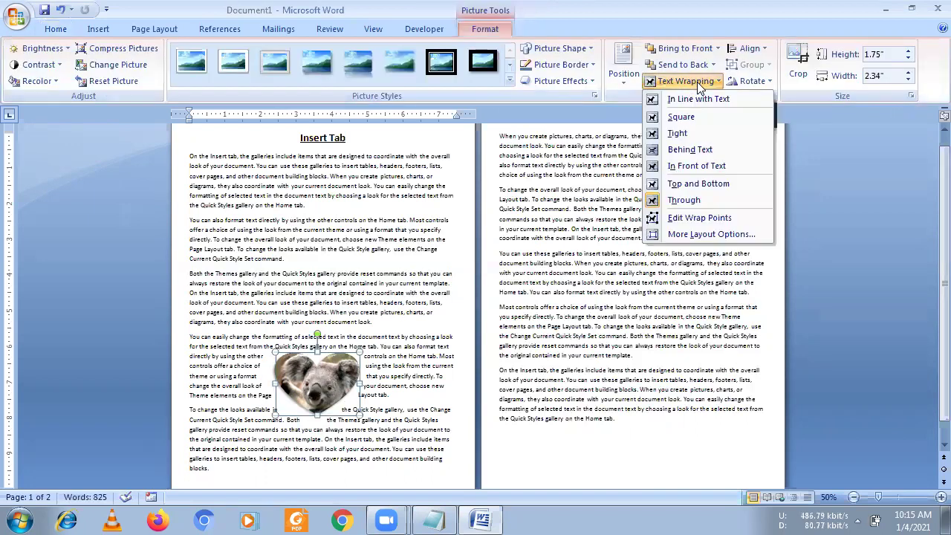
pyautogui.click(677, 133)
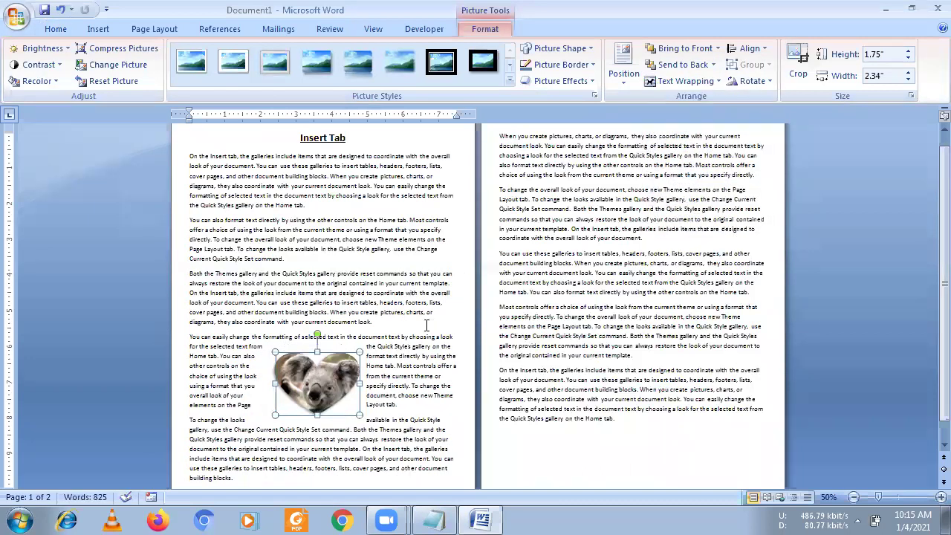
pyautogui.click(251, 396)
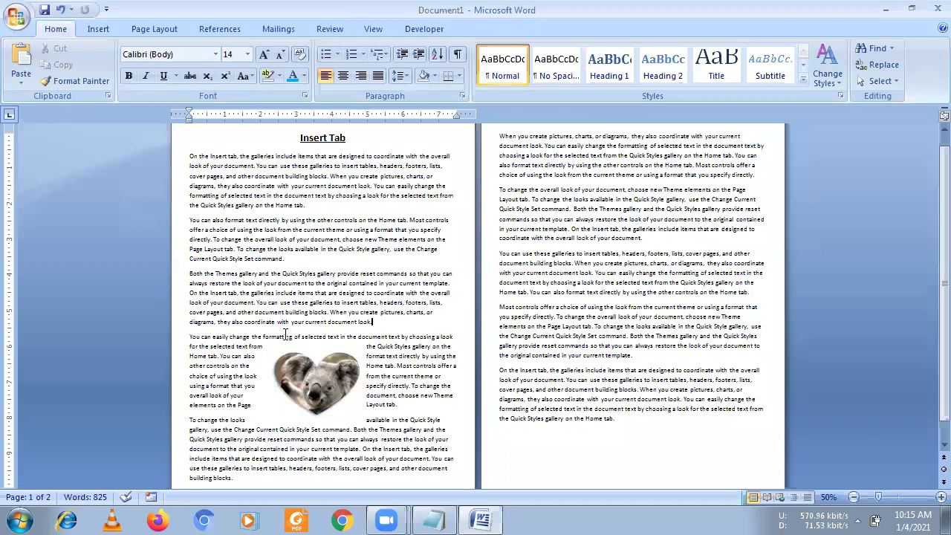
# - Drag the koala picture up into the 'Both the Themes gallery' paragraph
pyautogui.moveTo(307, 371); pyautogui.dragTo(315, 300)
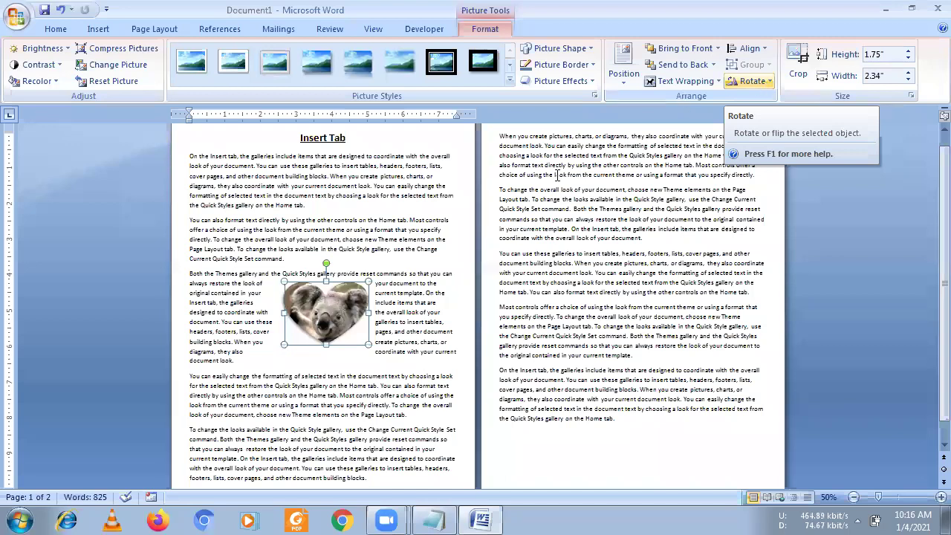
pyautogui.click(749, 82)
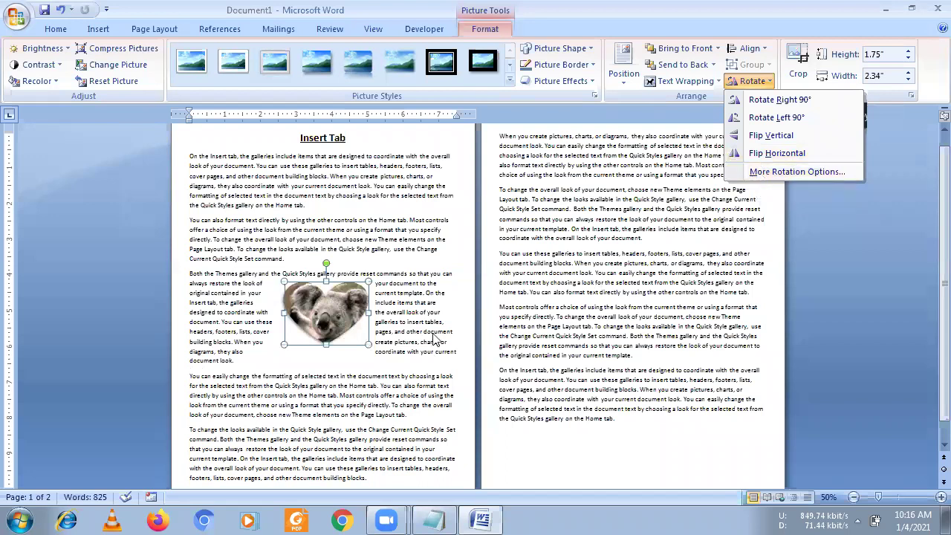
pyautogui.click(330, 286)
pyautogui.moveTo(330, 262); pyautogui.dragTo(282, 261)
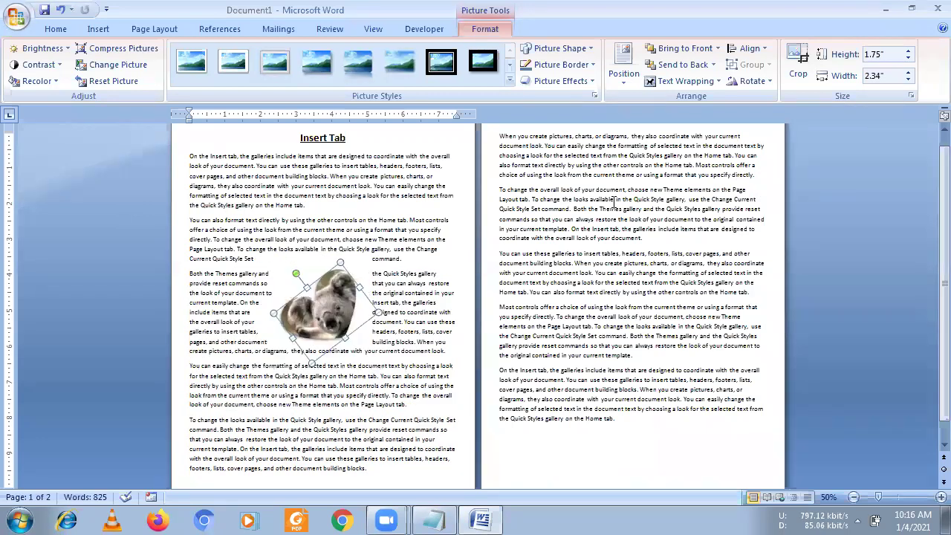
pyautogui.click(747, 81)
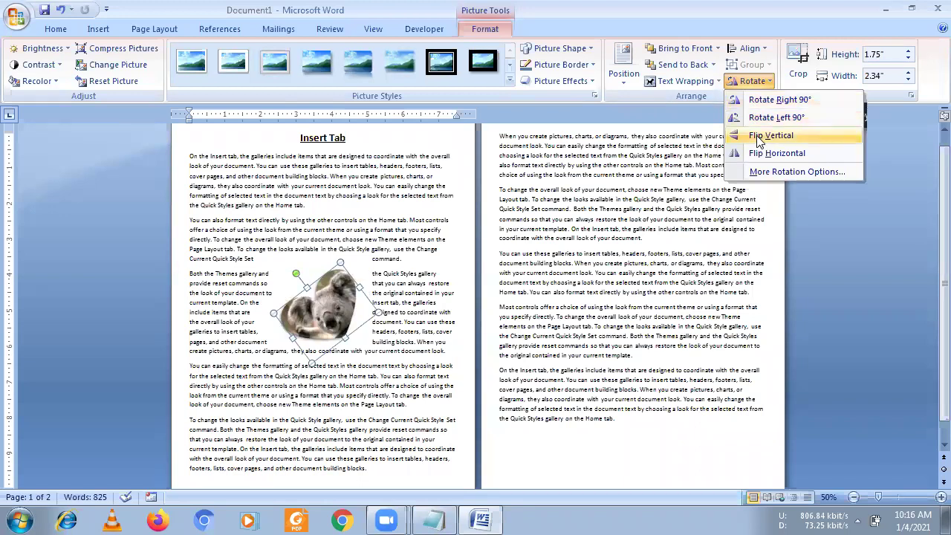
pyautogui.click(776, 117)
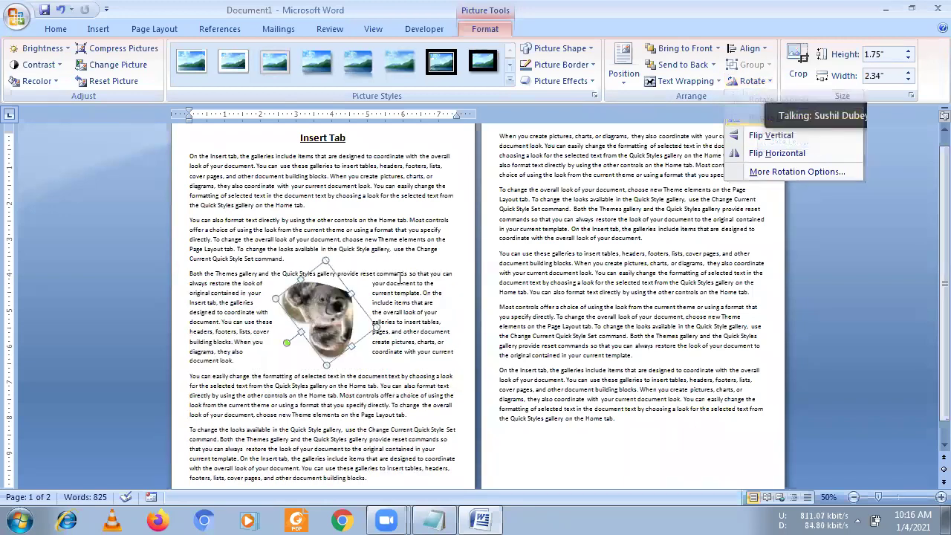
pyautogui.moveTo(287, 342)
pyautogui.mouseDown()
pyautogui.moveTo(286, 288)
pyautogui.moveTo(325, 281)
pyautogui.mouseUp()
pyautogui.click(384, 251)
pyautogui.click(302, 318)
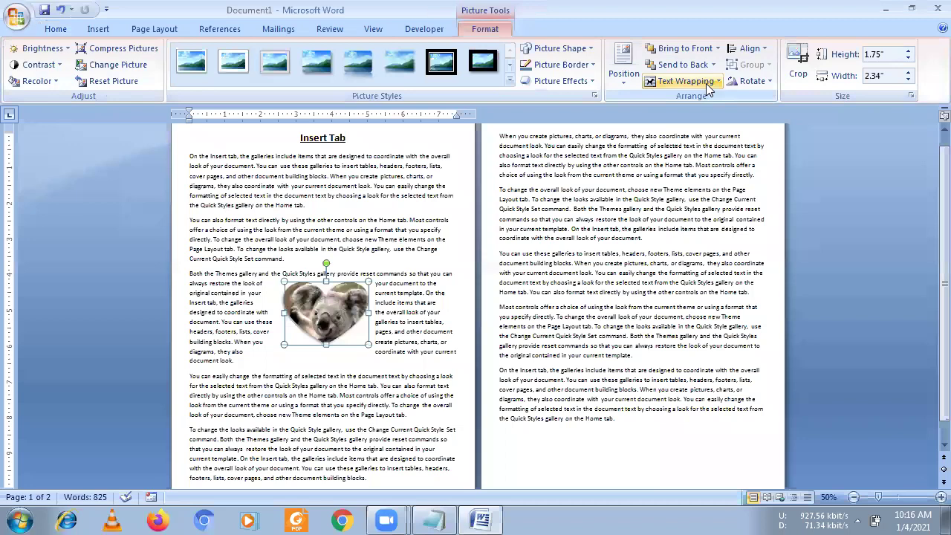
pyautogui.click(754, 54)
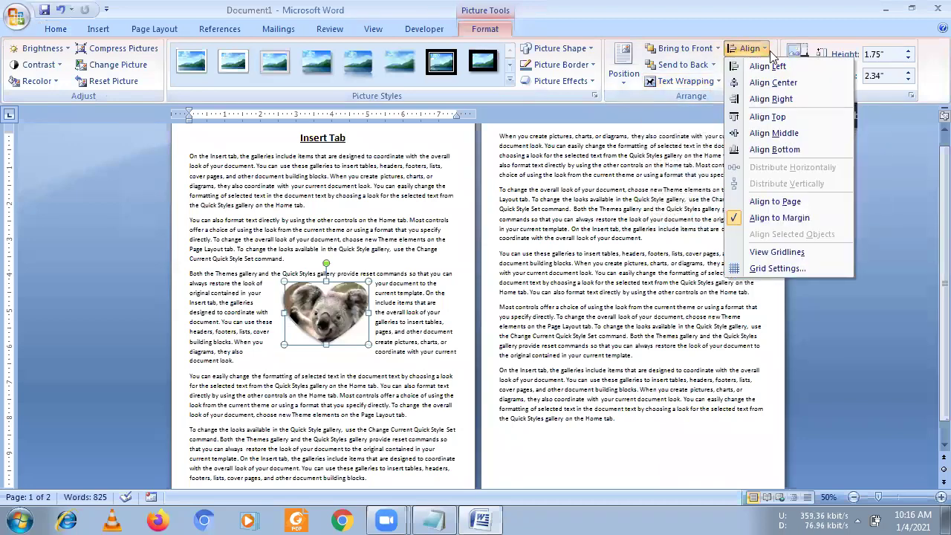
pyautogui.click(820, 32)
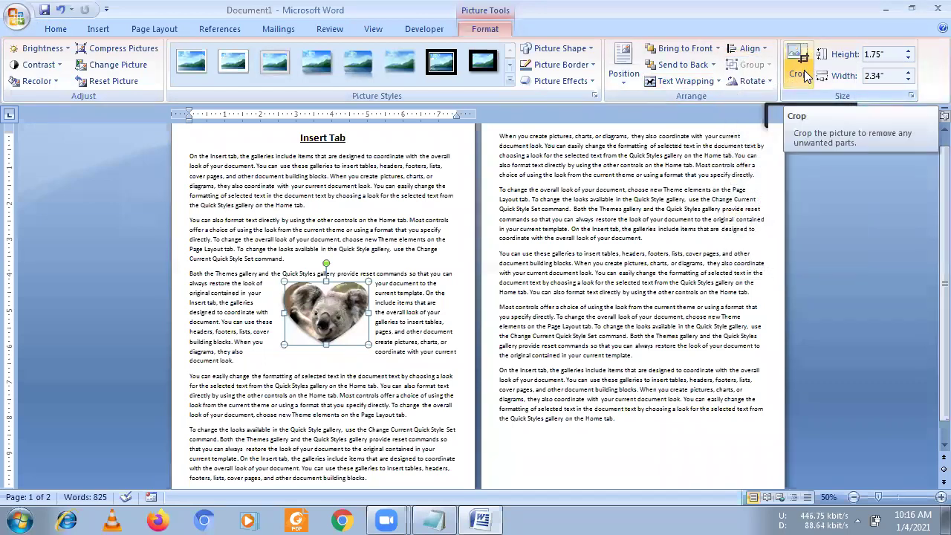
pyautogui.click(804, 70)
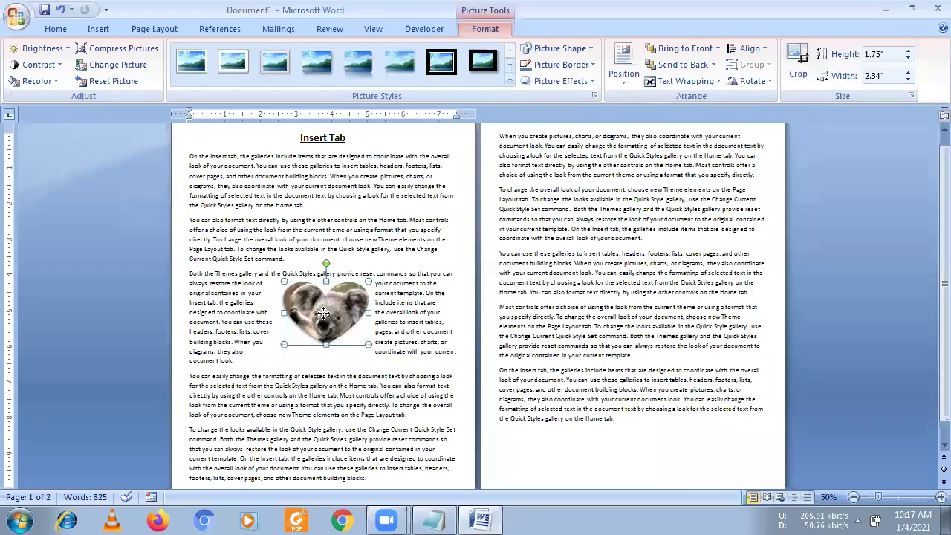
# - Enlarge the koala picture to 2.9 by 3.87 inches, nudge it right, and wrap text Through
pyautogui.moveTo(368, 344)
pyautogui.mouseDown()
pyautogui.moveTo(353, 336)
pyautogui.moveTo(405, 330)
pyautogui.mouseUp()
pyautogui.moveTo(316, 316); pyautogui.dragTo(335, 314)
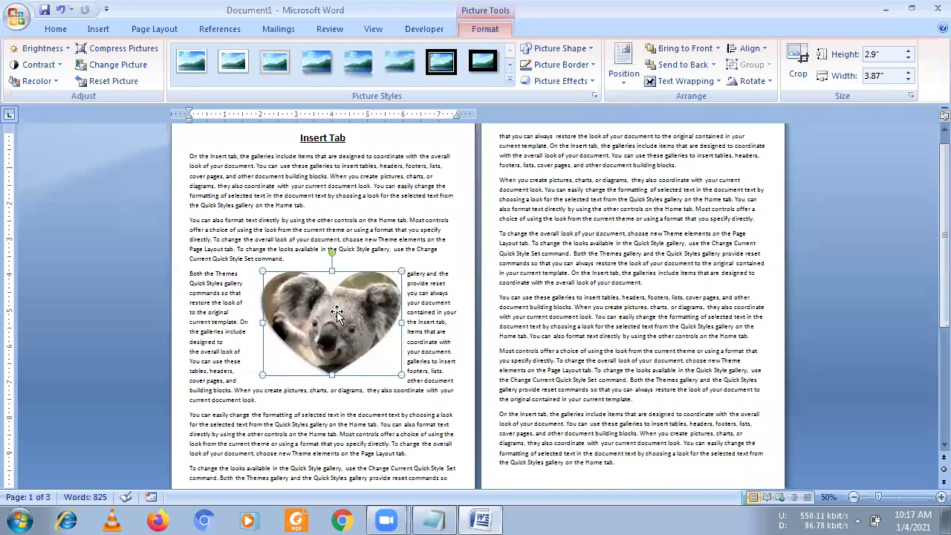
pyautogui.click(364, 233)
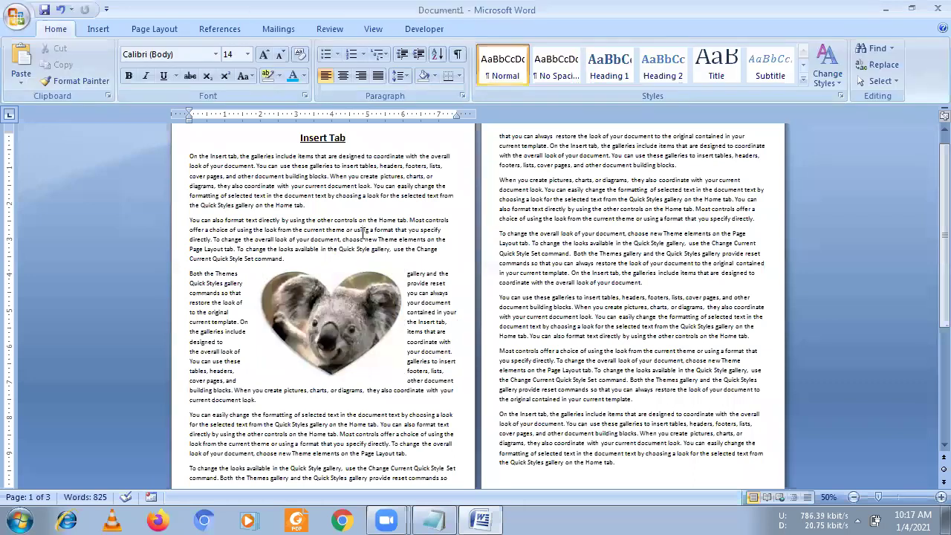
pyautogui.click(706, 85)
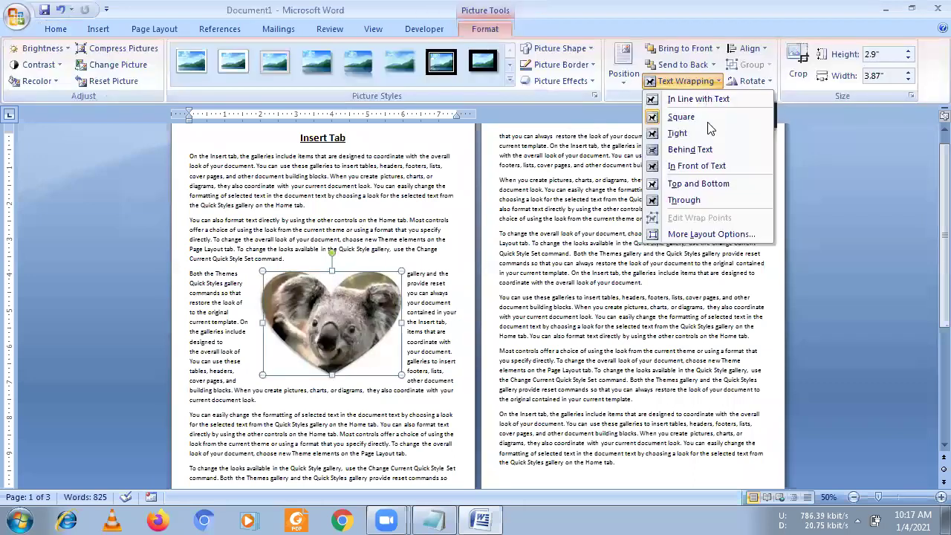
pyautogui.click(702, 199)
pyautogui.click(417, 362)
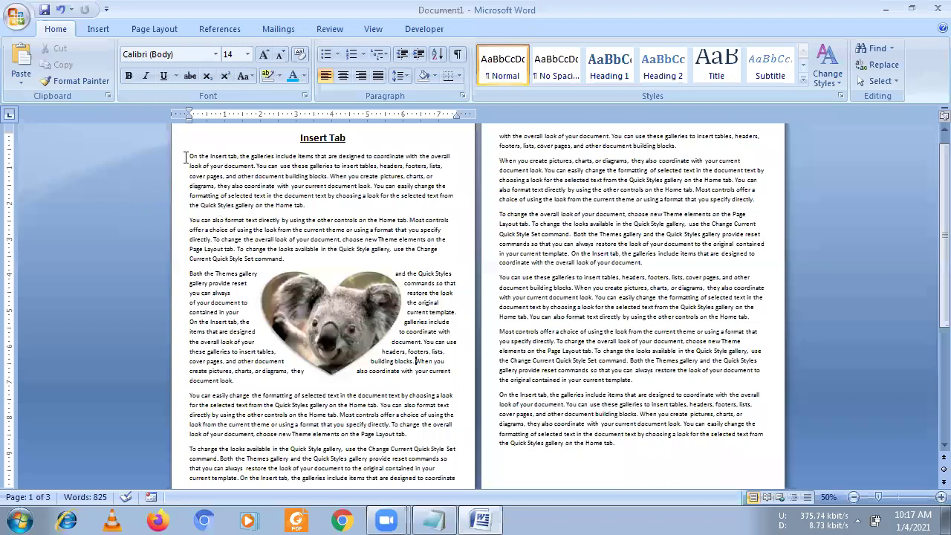
# - Justify all of the document's text
pyautogui.hotkey('ctrl', 'a')
pyautogui.click(378, 76)
pyautogui.click(392, 405)
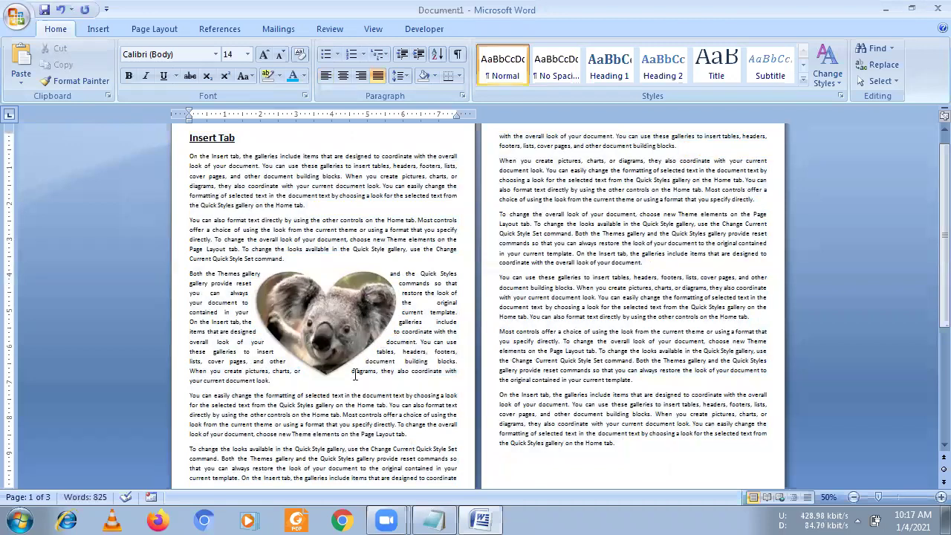
# - Open the Clip Art pane with the cursor in the second page's text
pyautogui.click(108, 33)
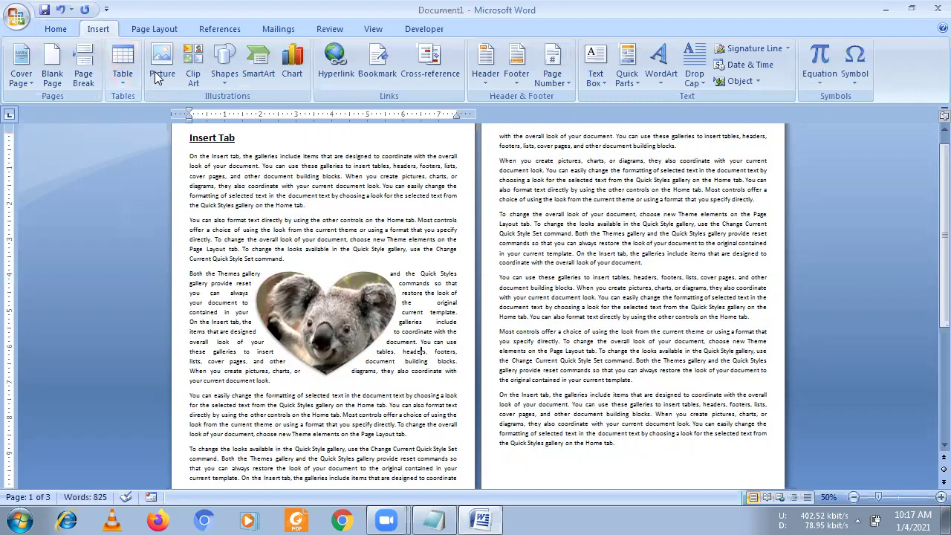
pyautogui.click(564, 202)
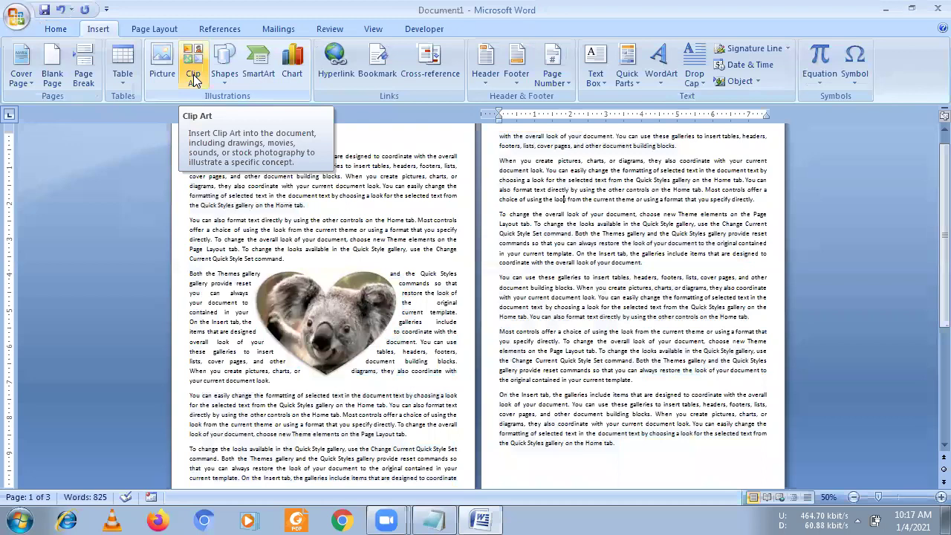
pyautogui.click(193, 74)
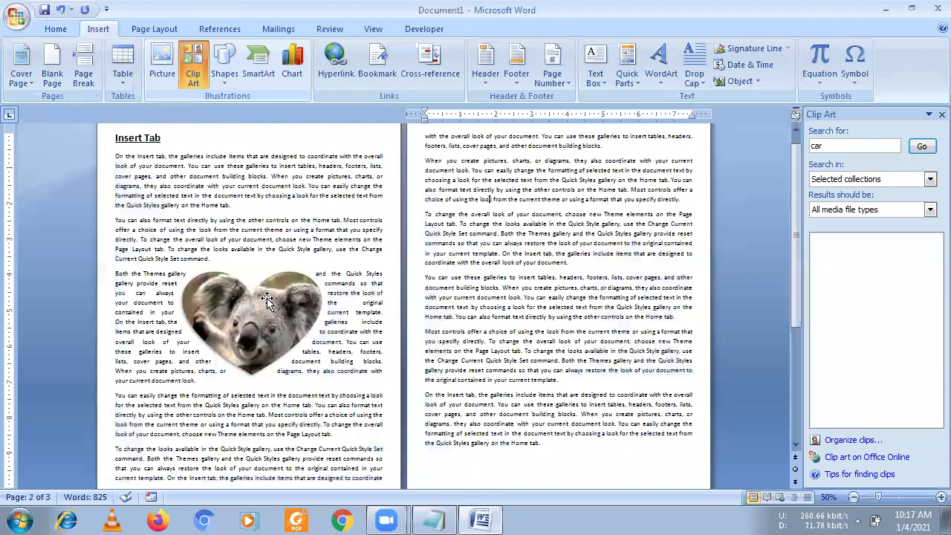
# - Search clip art for 'car', insert the green race car on page two, and enlarge it
pyautogui.click(922, 147)
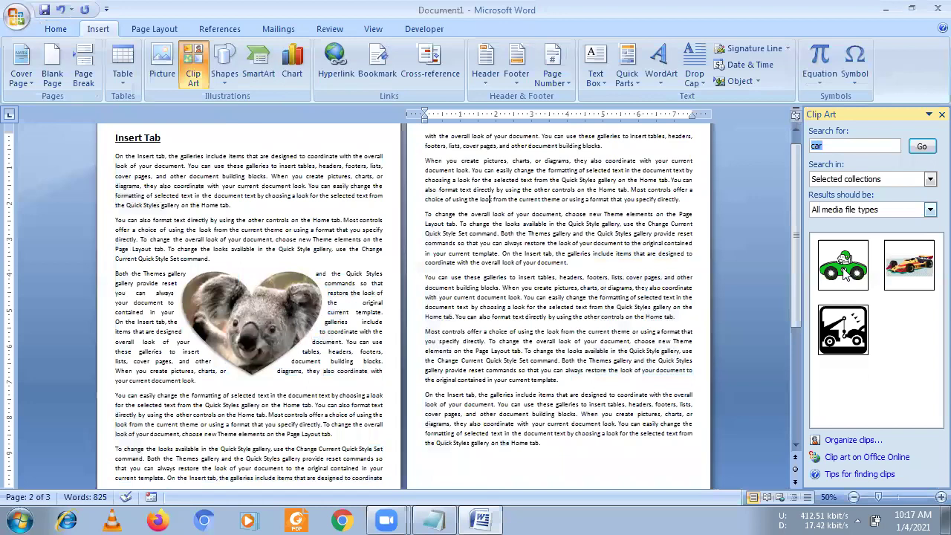
pyautogui.moveTo(845, 273)
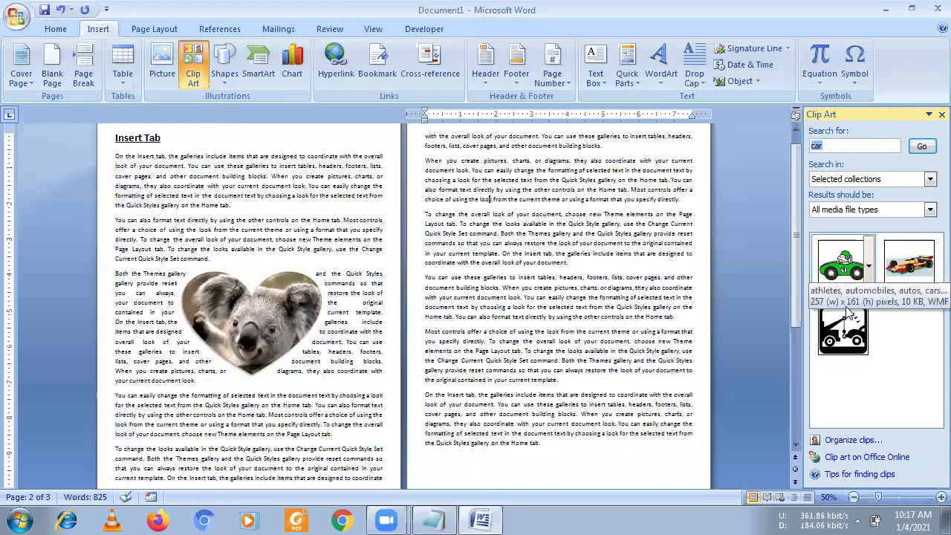
pyautogui.moveTo(845, 273); pyautogui.dragTo(595, 289)
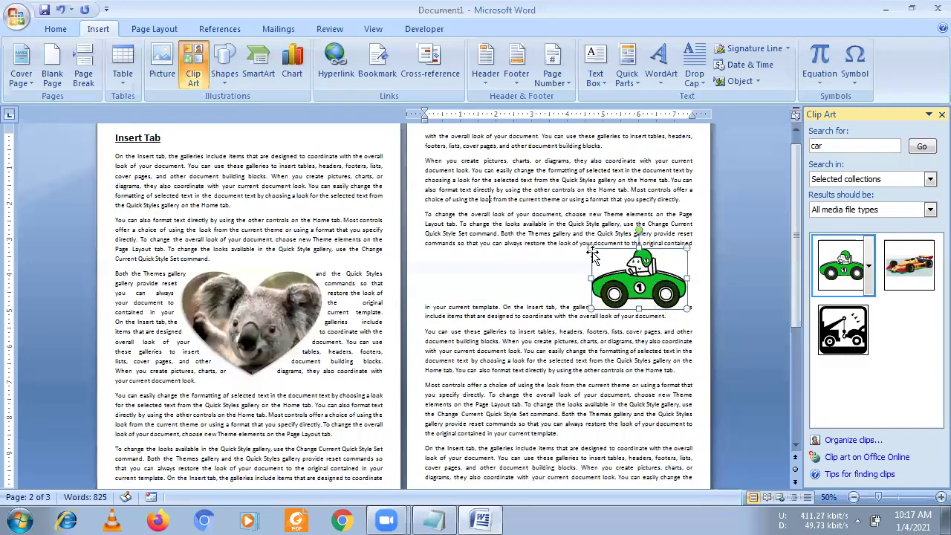
pyautogui.moveTo(480, 200); pyautogui.dragTo(453, 175)
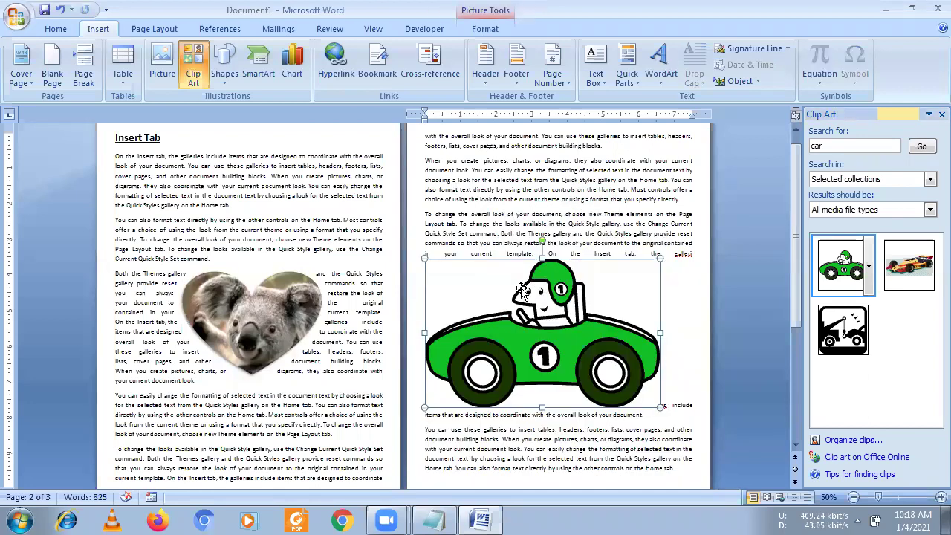
# - Move the koala picture higher in the first-page text, undoing an accidental enlargement, then select the car picture
pyautogui.click(233, 303)
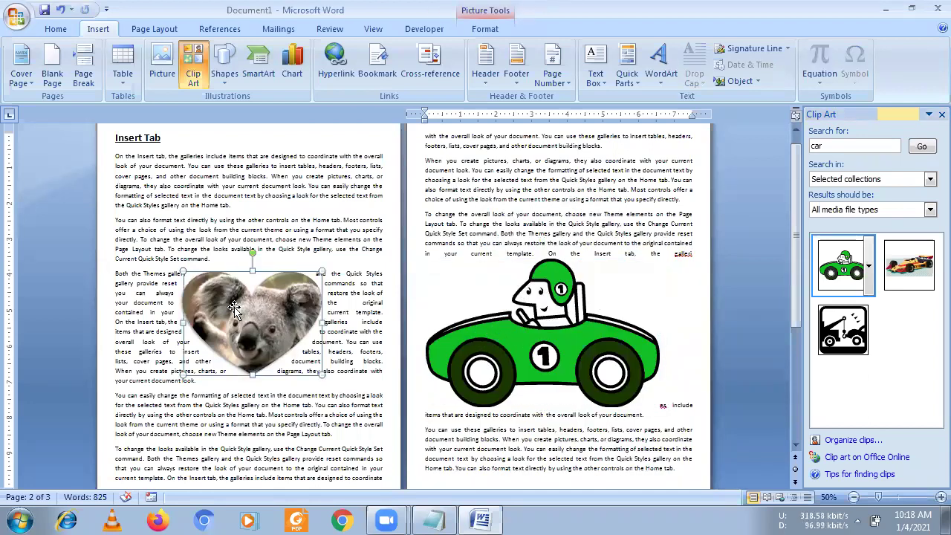
pyautogui.moveTo(182, 267); pyautogui.dragTo(123, 176)
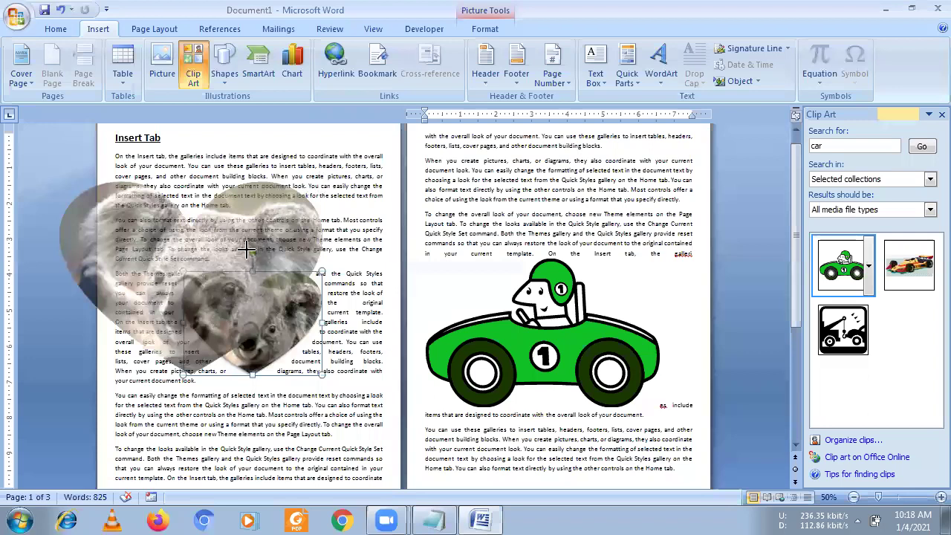
pyautogui.hotkey('ctrl', 'z')
pyautogui.moveTo(178, 303); pyautogui.dragTo(269, 309)
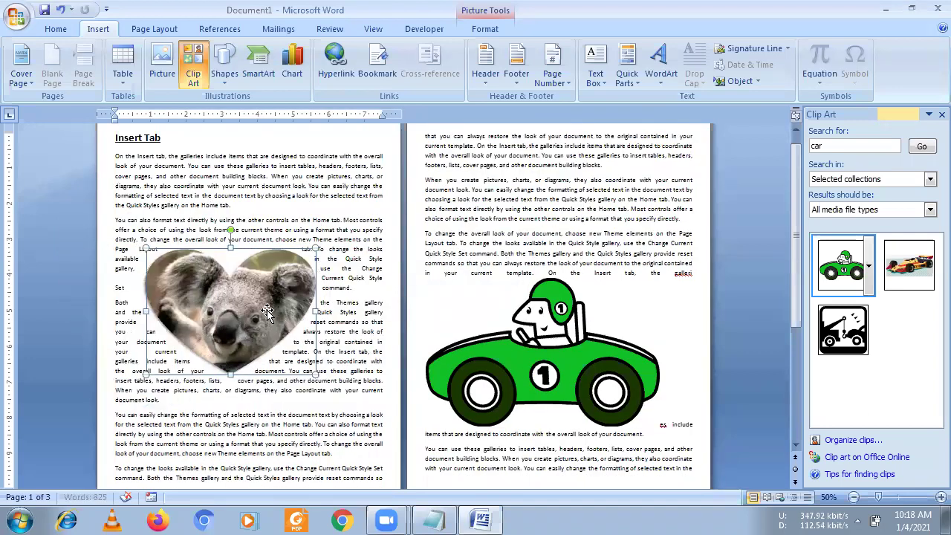
pyautogui.click(568, 363)
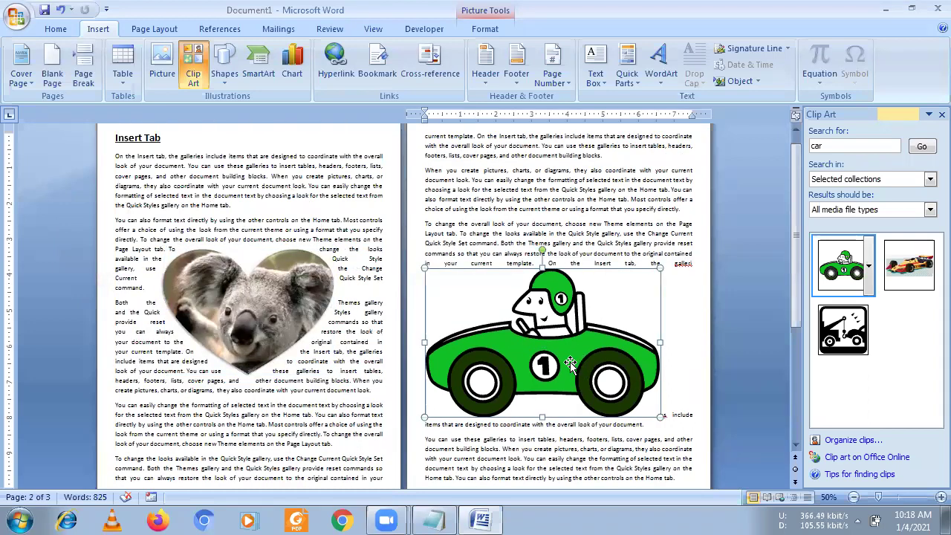
pyautogui.rightClick(569, 363)
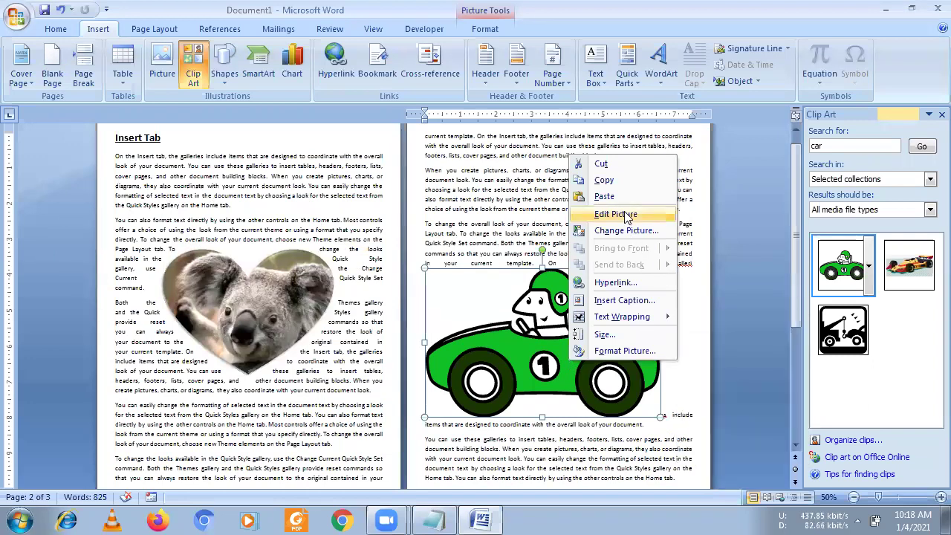
# - Convert the green car clip art into an editable drawing canvas using Edit Picture
pyautogui.click(617, 214)
pyautogui.rightClick(579, 328)
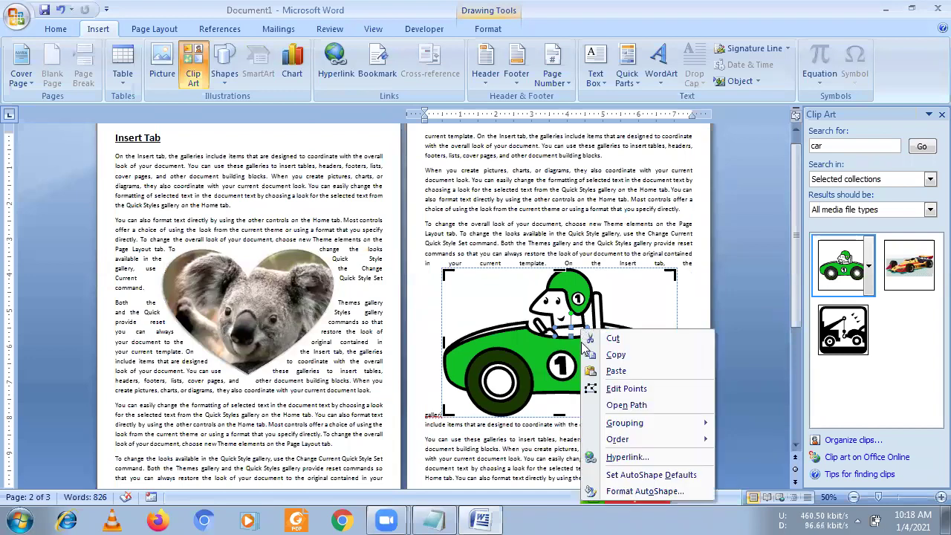
pyautogui.moveTo(639, 422)
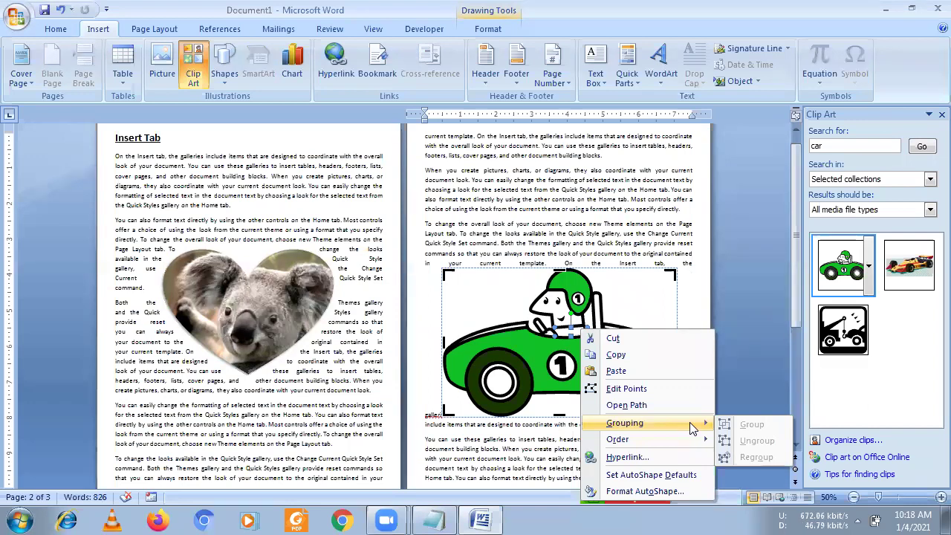
pyautogui.click(625, 288)
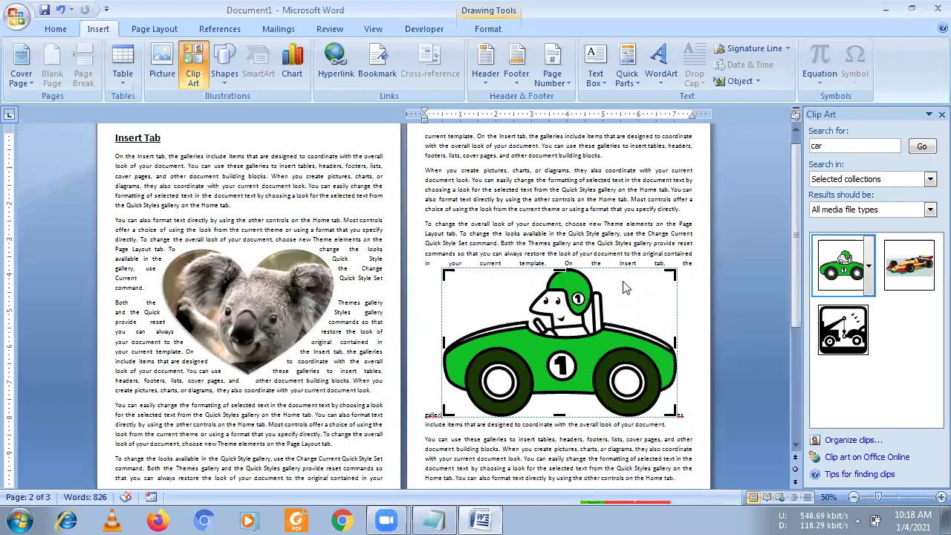
pyautogui.rightClick(624, 287)
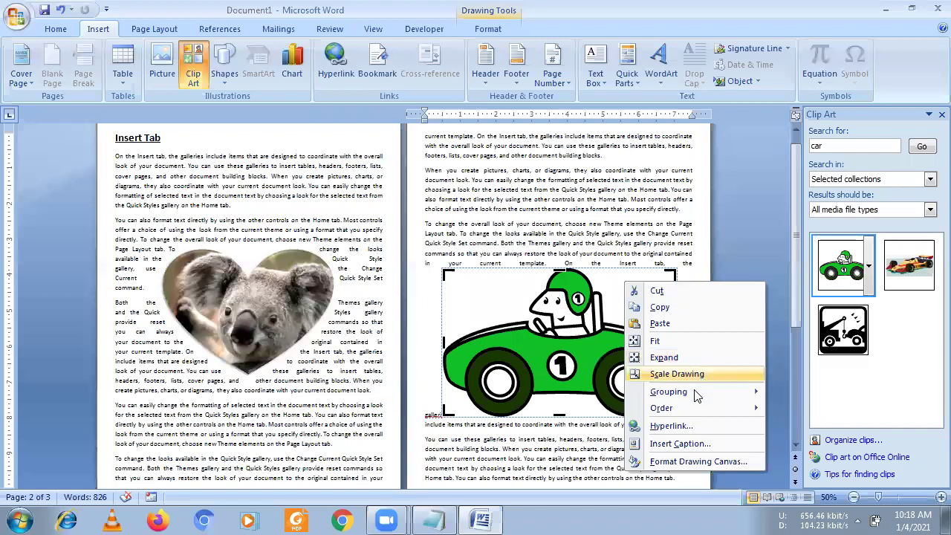
pyautogui.click(557, 303)
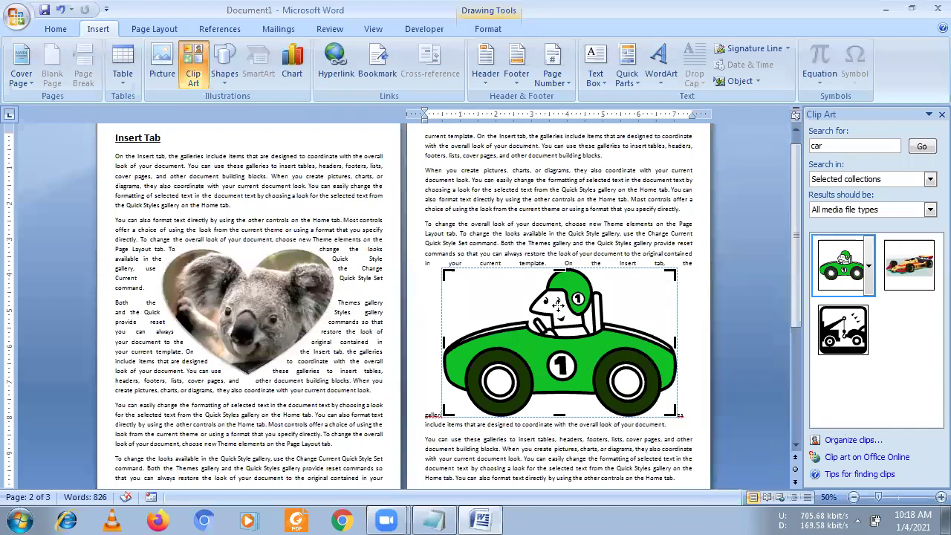
# - Pull the car drawing apart: green body above, the '1' to the left, white hub circle below
pyautogui.click(553, 318)
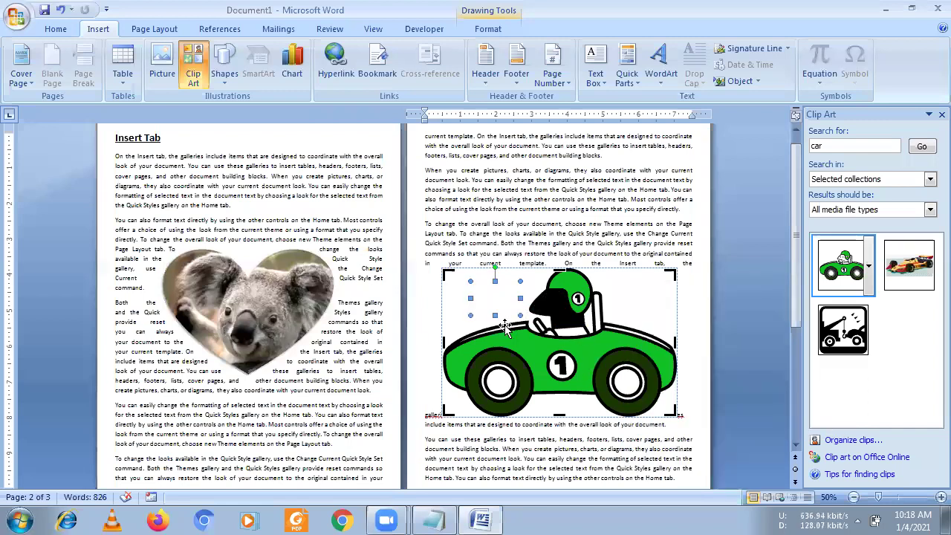
pyautogui.moveTo(570, 282)
pyautogui.mouseDown()
pyautogui.moveTo(632, 297)
pyautogui.moveTo(582, 242)
pyautogui.moveTo(585, 212)
pyautogui.mouseUp()
pyautogui.click(562, 365)
pyautogui.moveTo(562, 364); pyautogui.dragTo(487, 315)
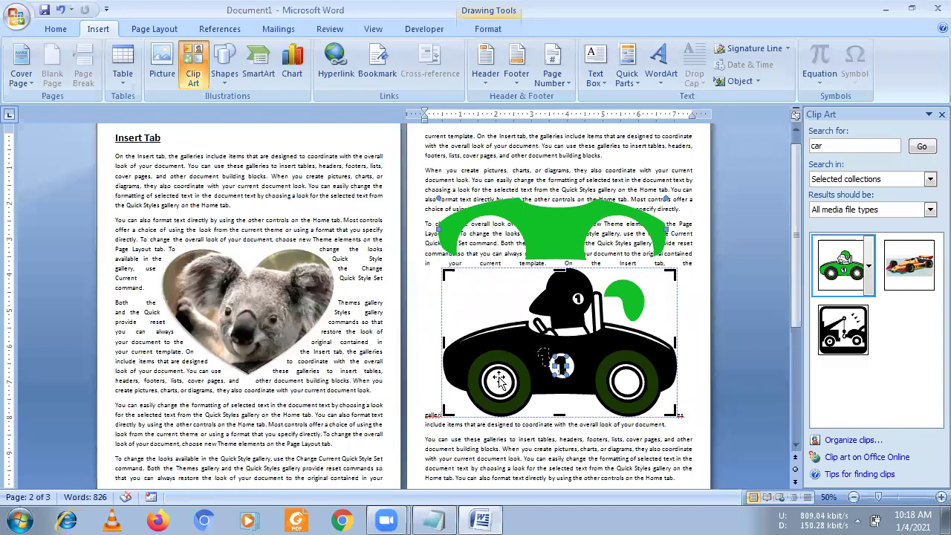
pyautogui.click(560, 381)
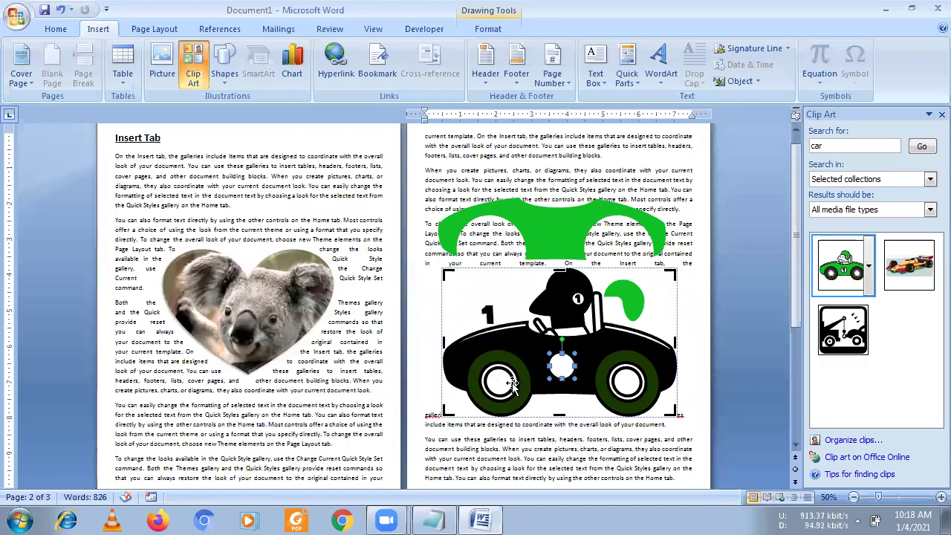
pyautogui.moveTo(562, 368); pyautogui.dragTo(482, 444)
pyautogui.hotkey('ctrl', 'z')
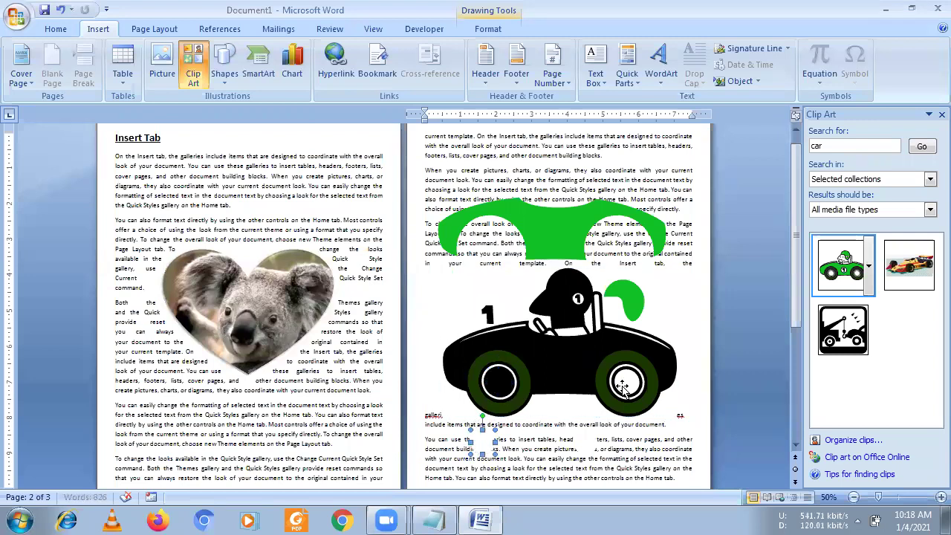
pyautogui.moveTo(560, 440); pyautogui.dragTo(562, 440)
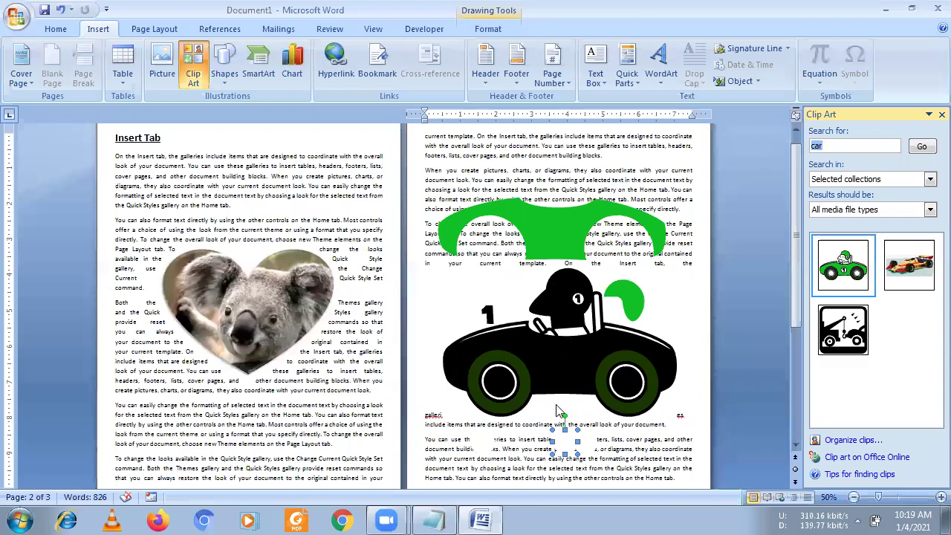
# - Insert the woman-at-computer clip art from a 'computer' search on page 3, sized 4" × 3.92"
pyautogui.click(538, 459)
pyautogui.scroll(-5, 540, 459)
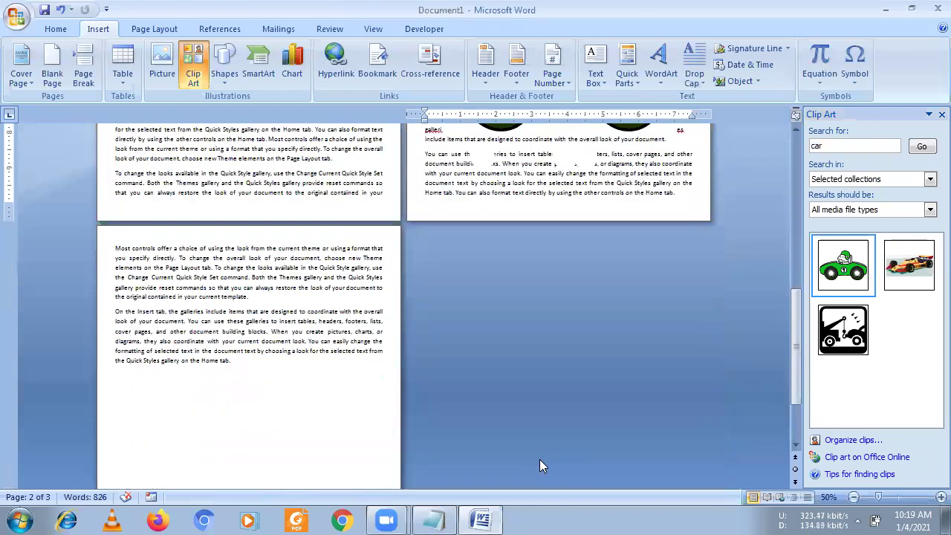
pyautogui.click(539, 460)
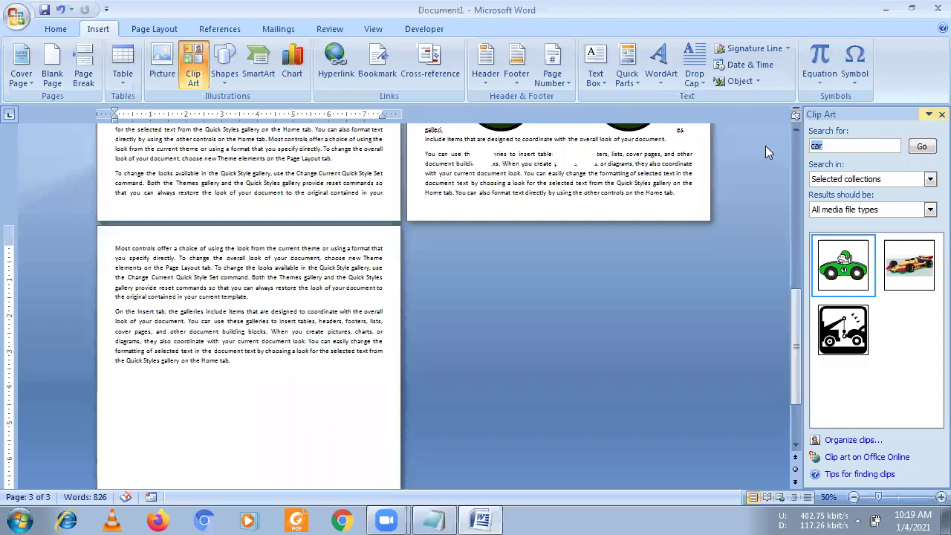
pyautogui.write('computer')
pyautogui.press('Return')
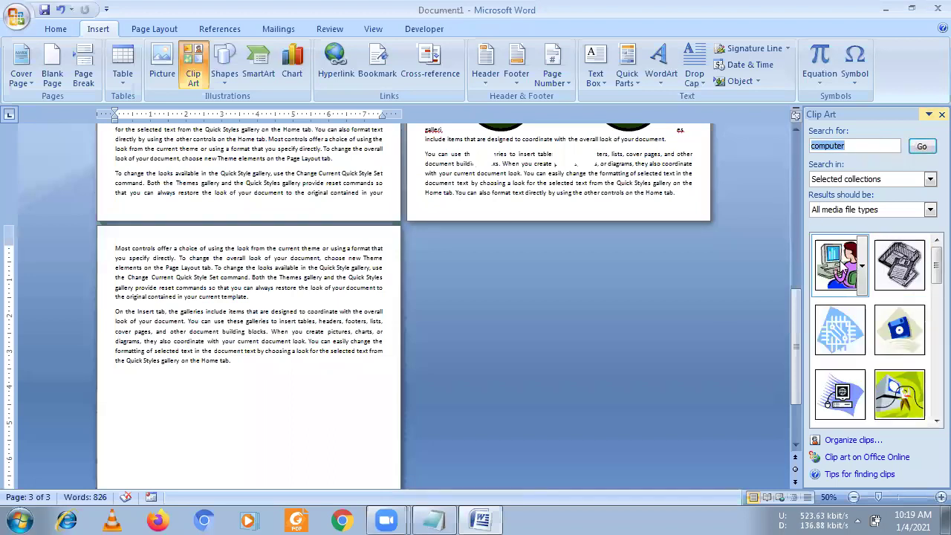
pyautogui.click(840, 263)
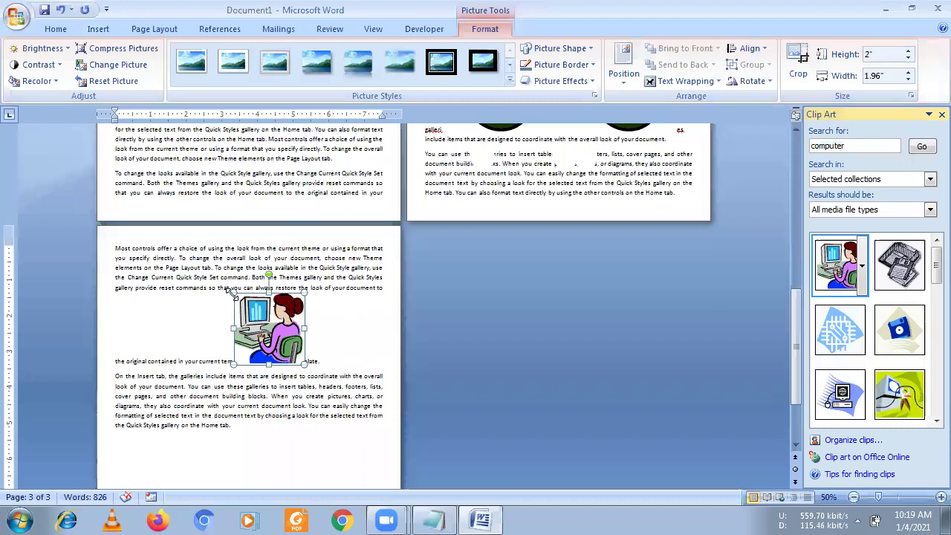
pyautogui.moveTo(230, 291); pyautogui.dragTo(162, 219)
pyautogui.moveTo(269, 359); pyautogui.dragTo(256, 348)
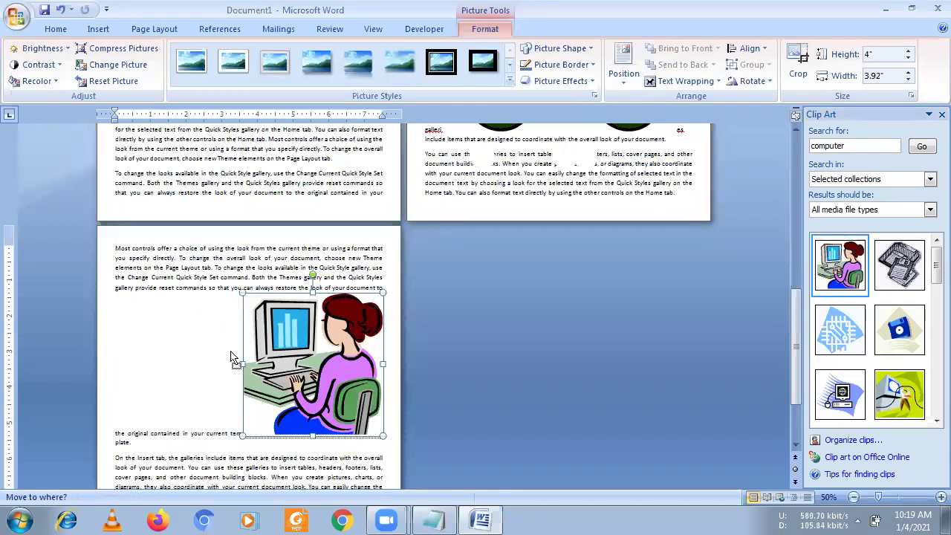
# - Convert the computer clip art to an editable drawing and give the woman's hair a black fill
pyautogui.rightClick(338, 318)
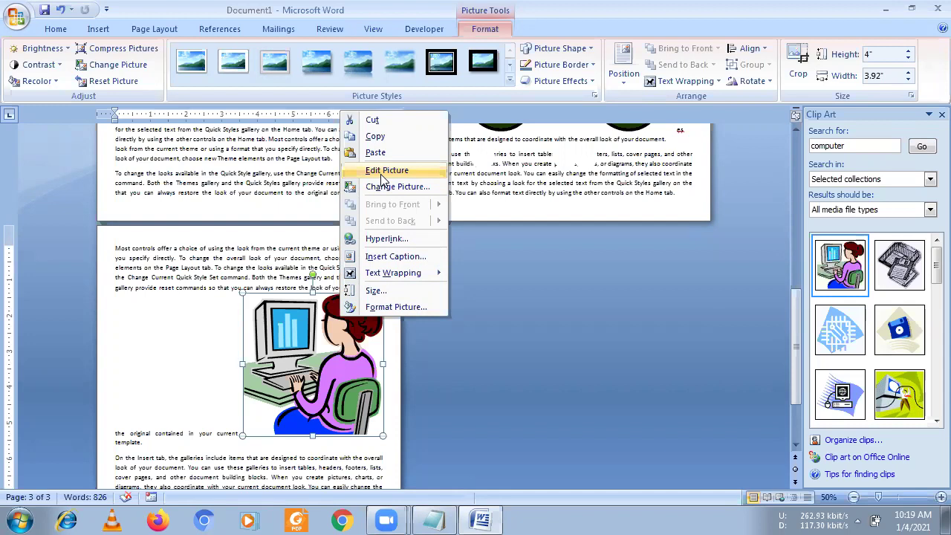
pyautogui.click(385, 171)
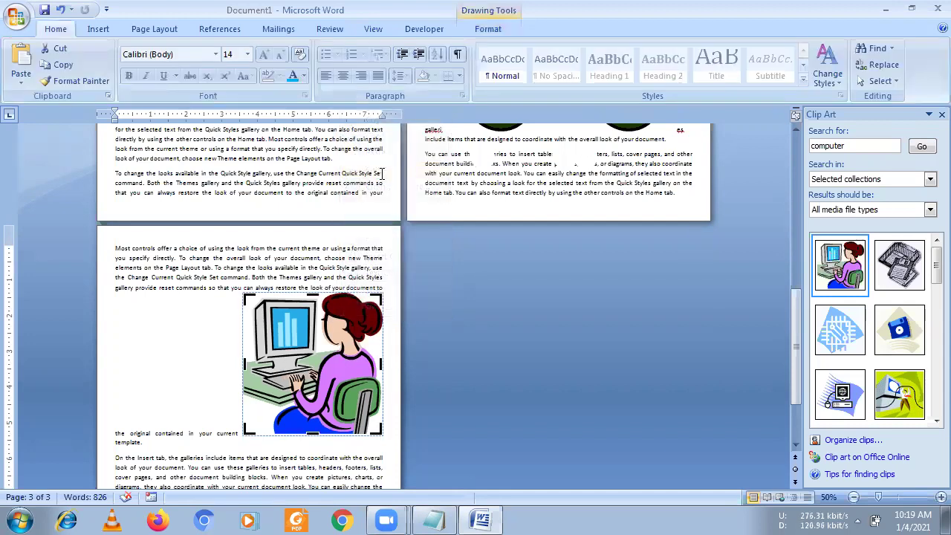
pyautogui.click(352, 313)
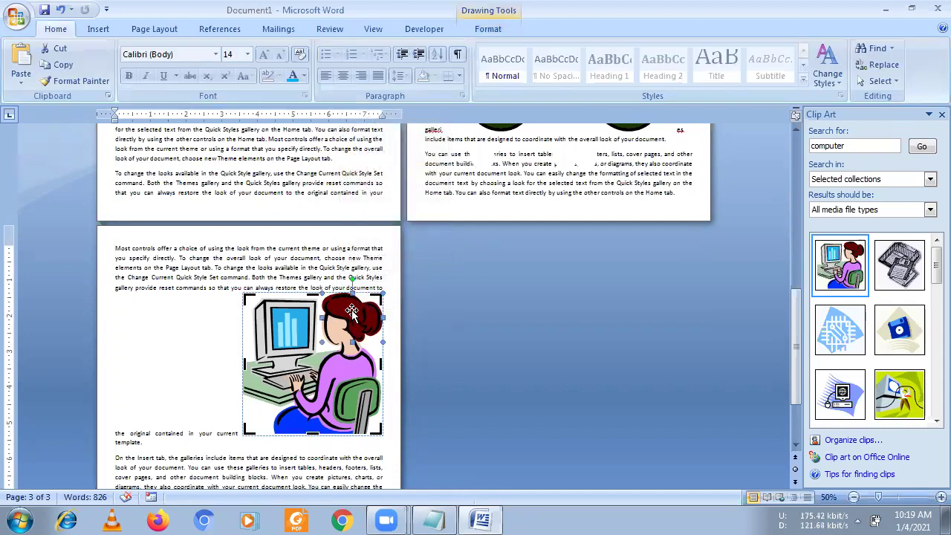
pyautogui.click(486, 30)
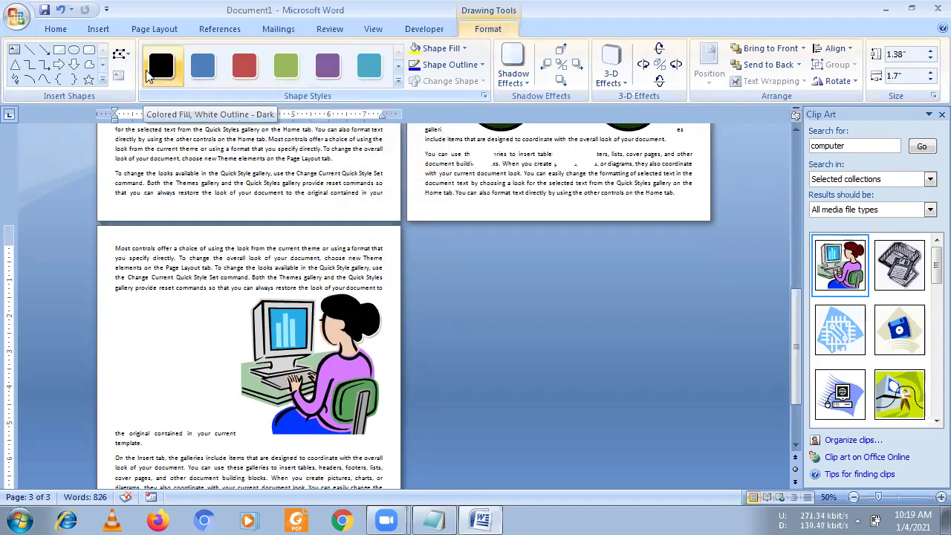
pyautogui.click(148, 73)
# - Restyle the monitor screen and the blue lower part of the figure in red
pyautogui.click(298, 318)
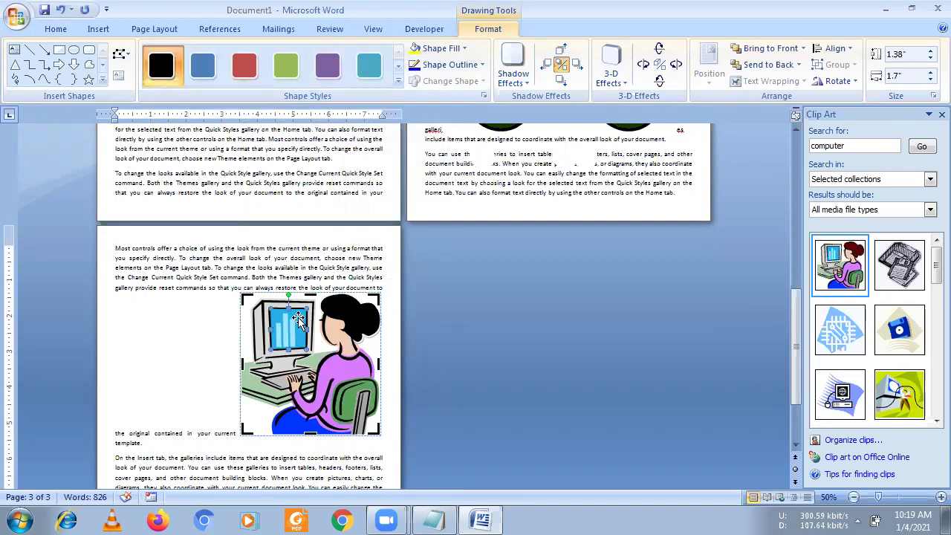
pyautogui.click(298, 318)
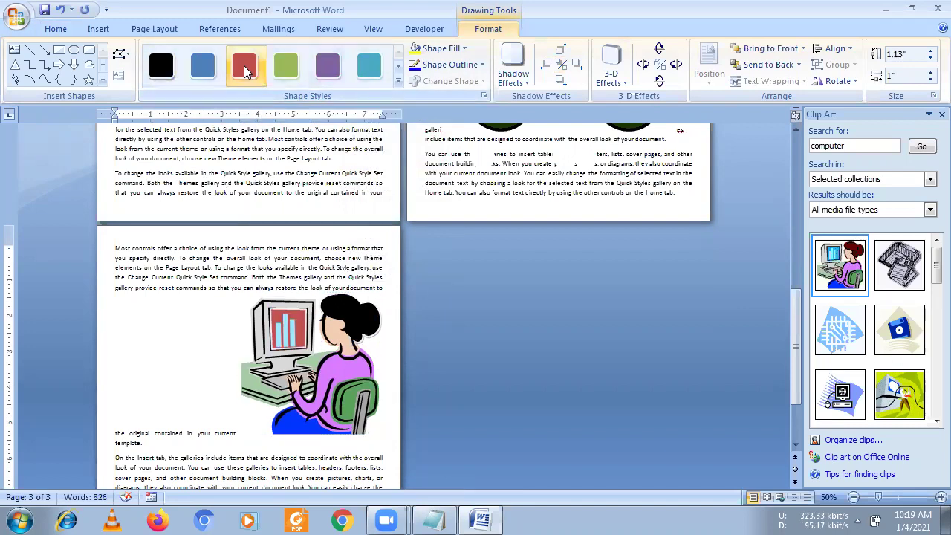
pyautogui.click(398, 82)
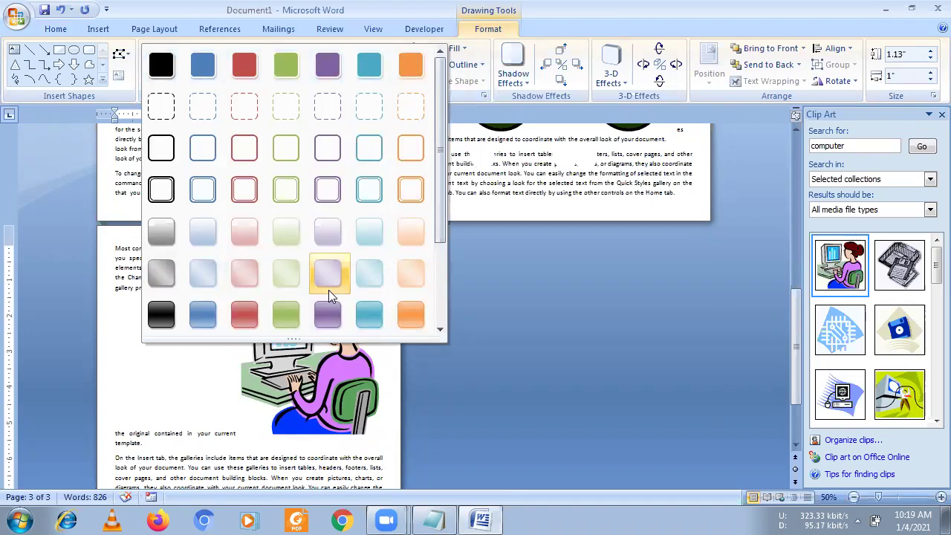
pyautogui.click(247, 313)
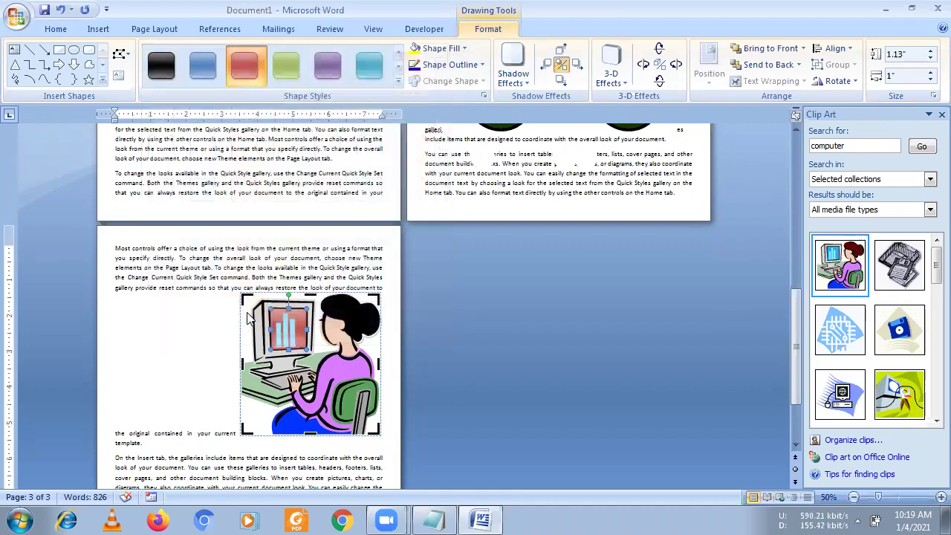
pyautogui.click(285, 422)
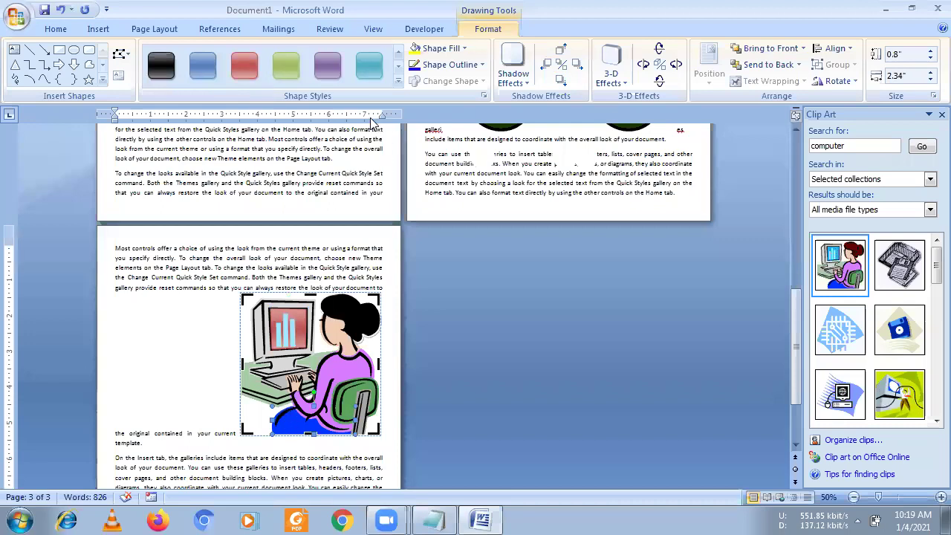
pyautogui.click(244, 74)
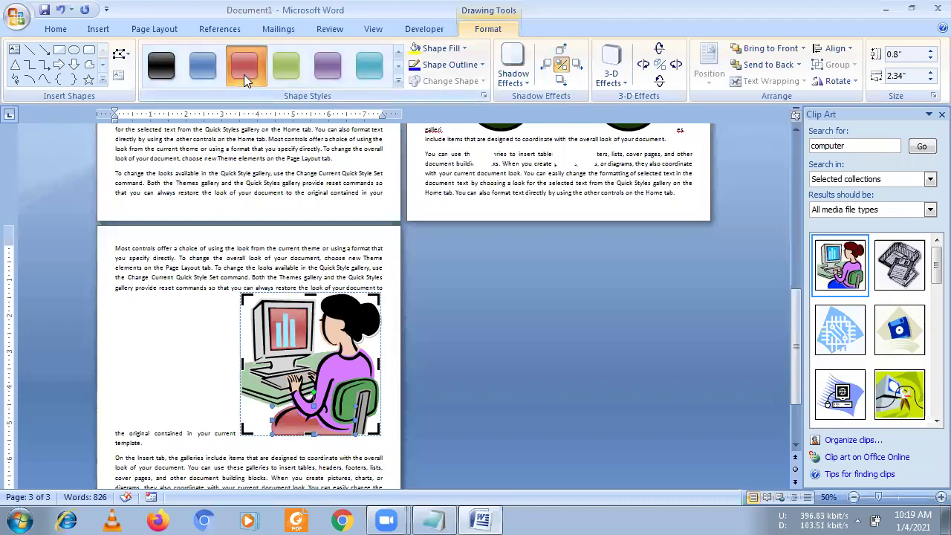
pyautogui.click(301, 267)
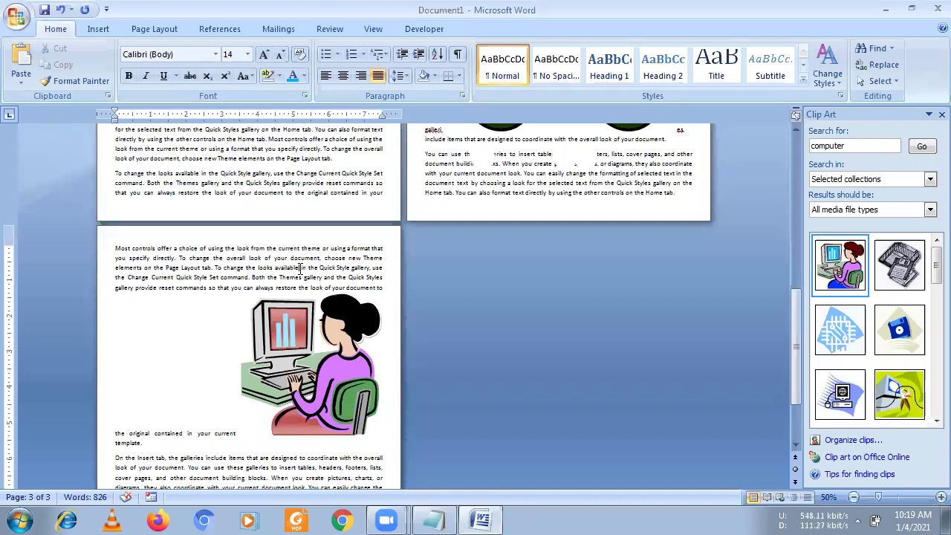
# - Inspect the koala heart picture and the car clip art by selecting each in turn
pyautogui.scroll(3, 284, 371)
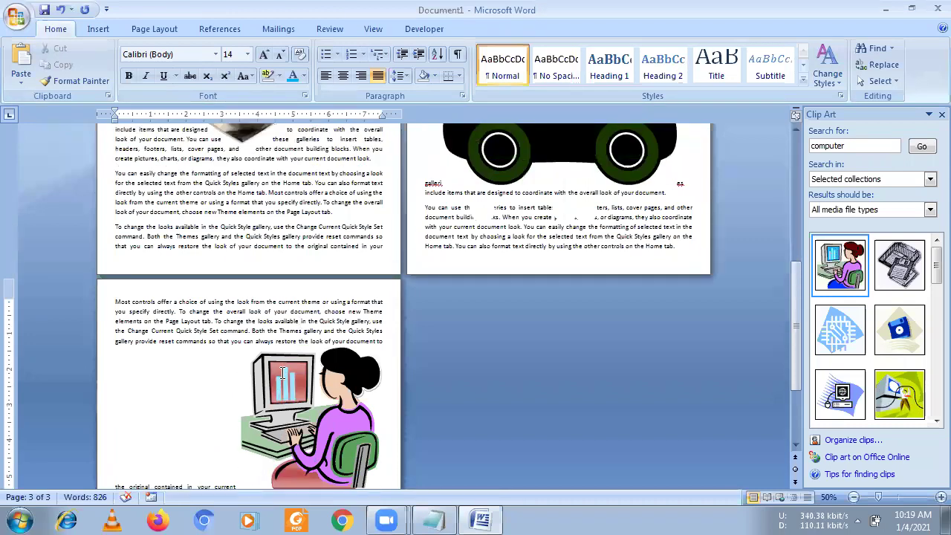
pyautogui.scroll(6, 275, 357)
pyautogui.scroll(3, 251, 297)
pyautogui.click(257, 286)
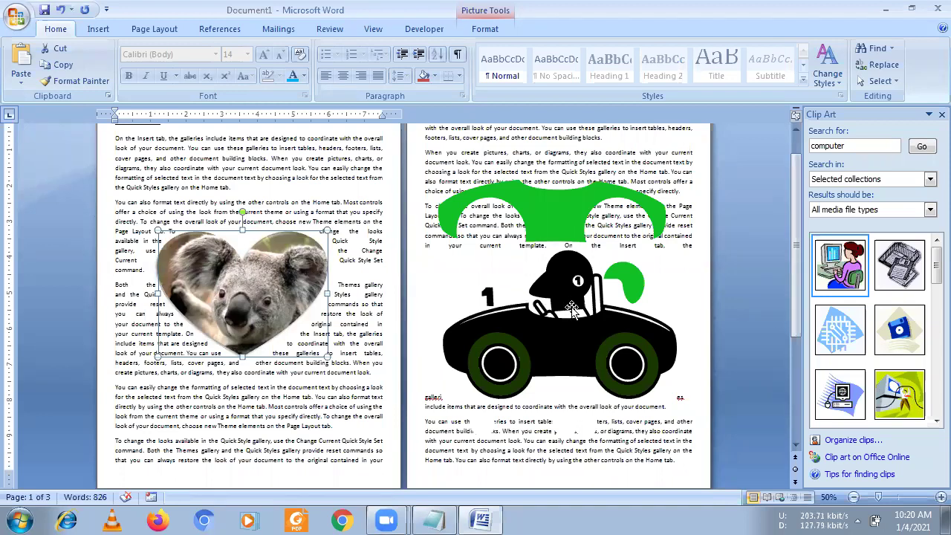
pyautogui.click(556, 336)
pyautogui.click(556, 336)
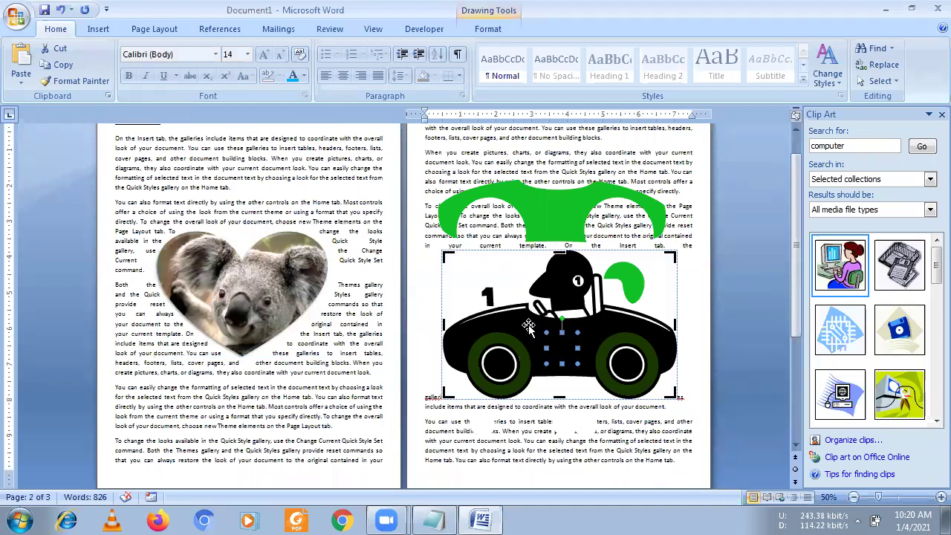
pyautogui.click(271, 279)
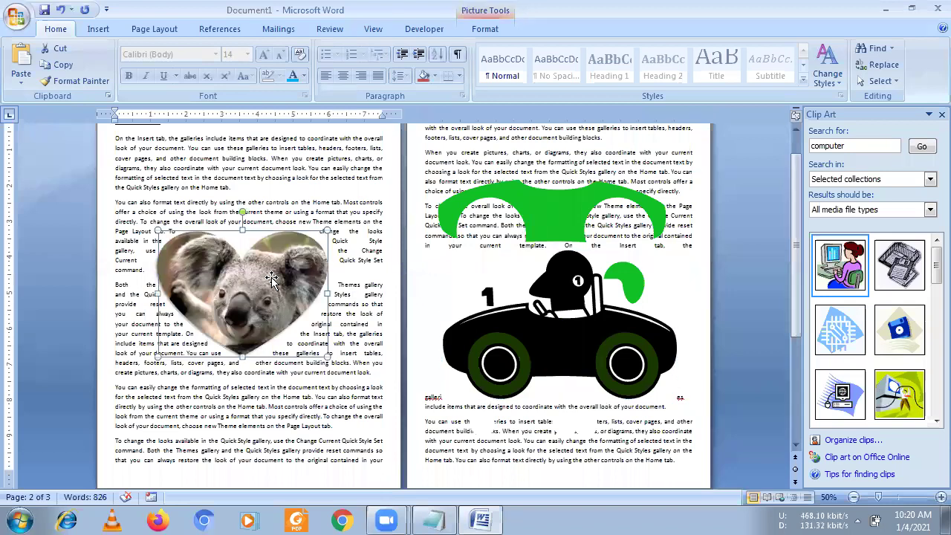
pyautogui.click(593, 352)
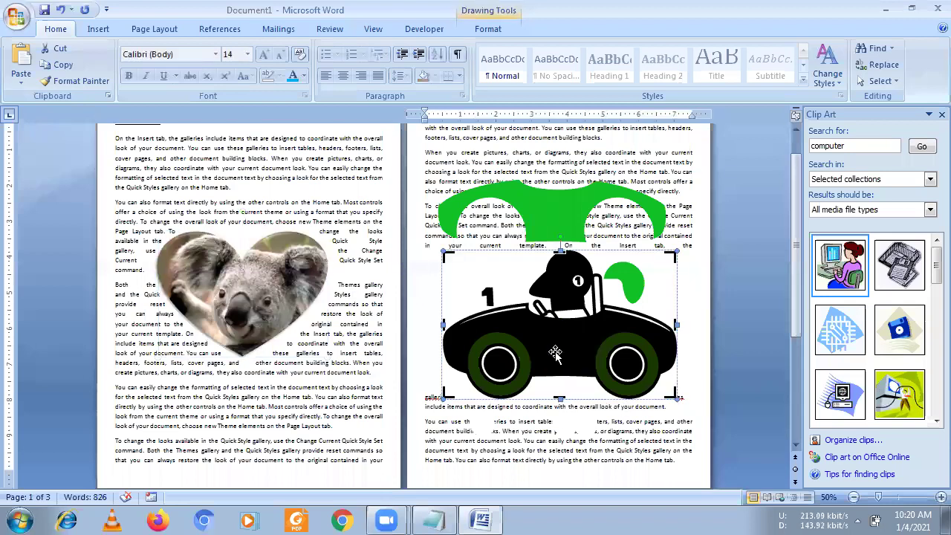
pyautogui.click(253, 256)
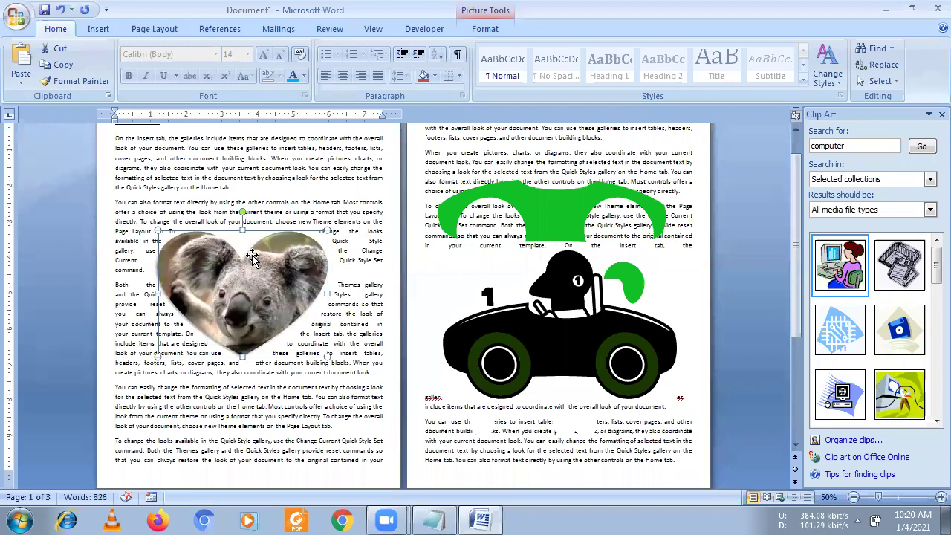
pyautogui.click(593, 343)
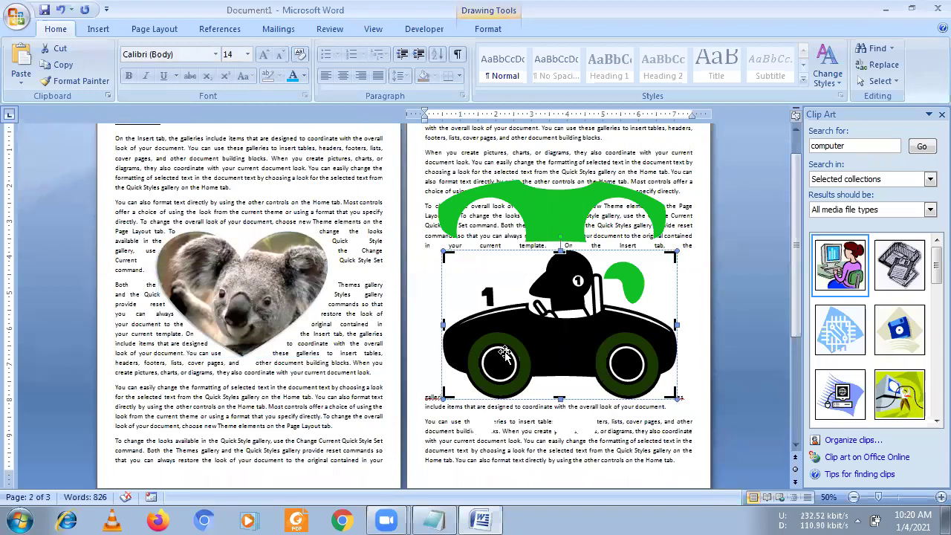
pyautogui.click(253, 294)
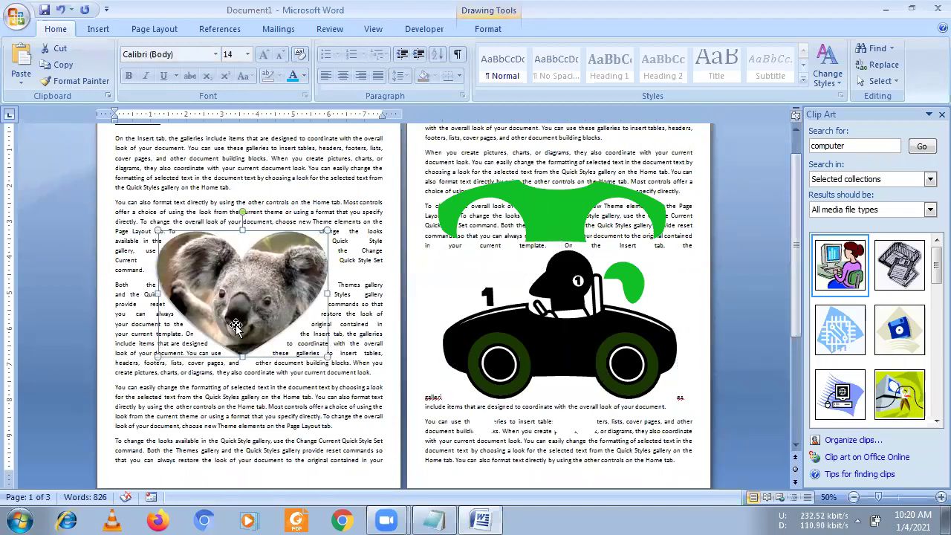
pyautogui.click(243, 299)
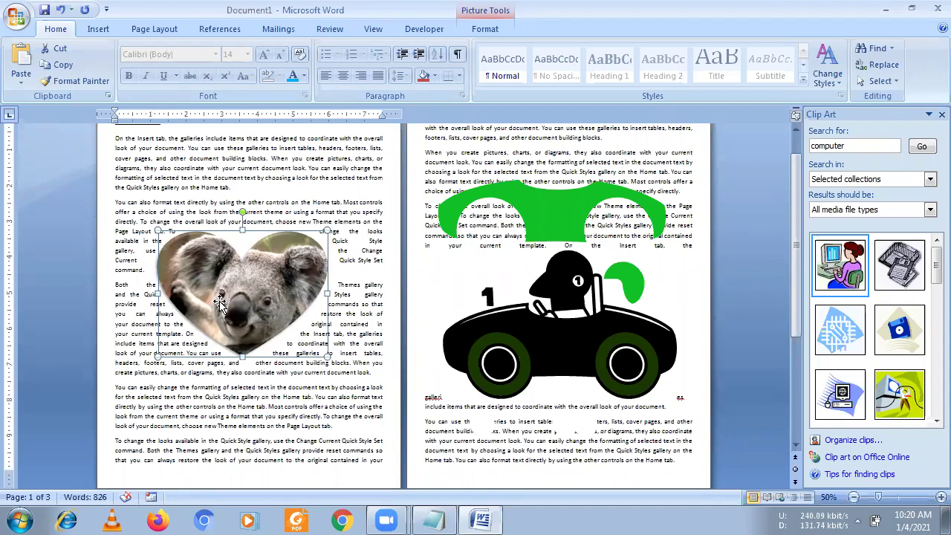
pyautogui.click(543, 343)
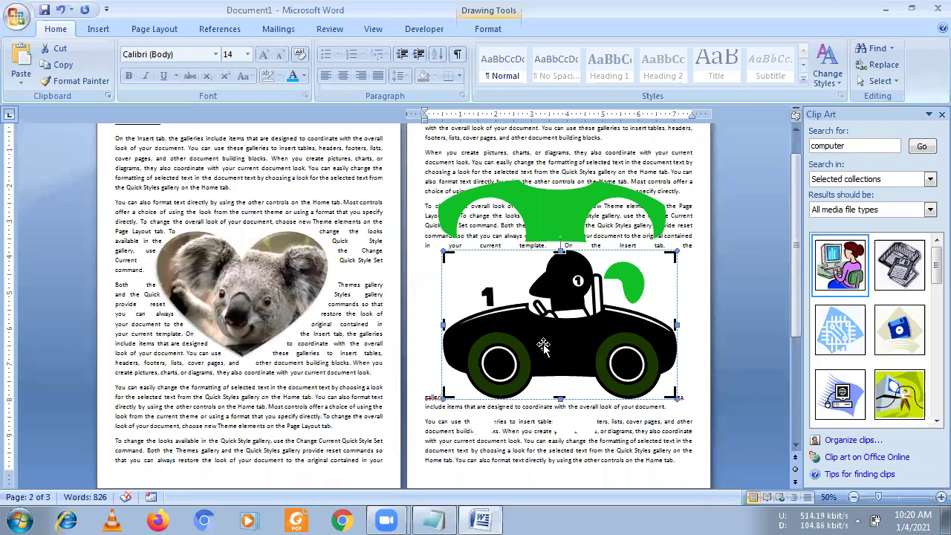
# - Switch to the Insert commands and scroll down toward page 3
pyautogui.click(108, 30)
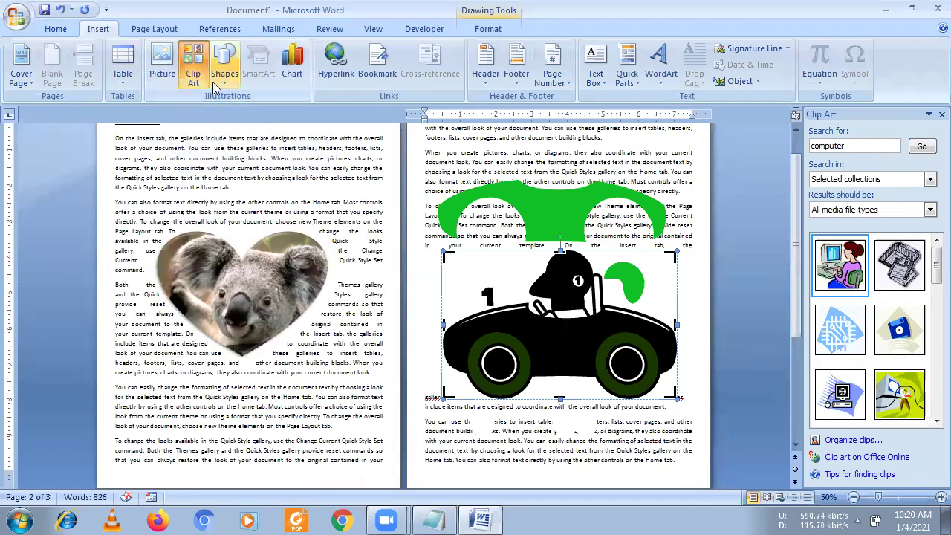
pyautogui.scroll(-2, 275, 364)
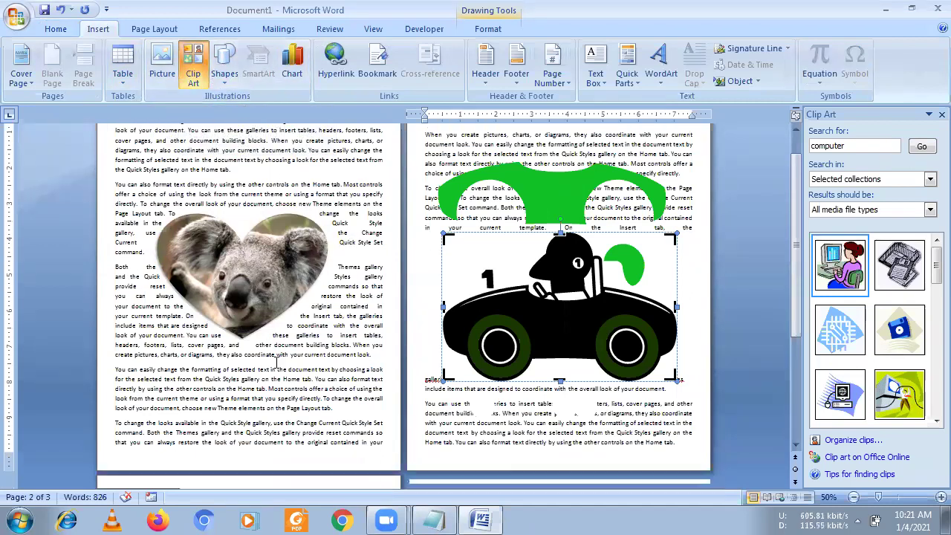
pyautogui.scroll(-2, 275, 364)
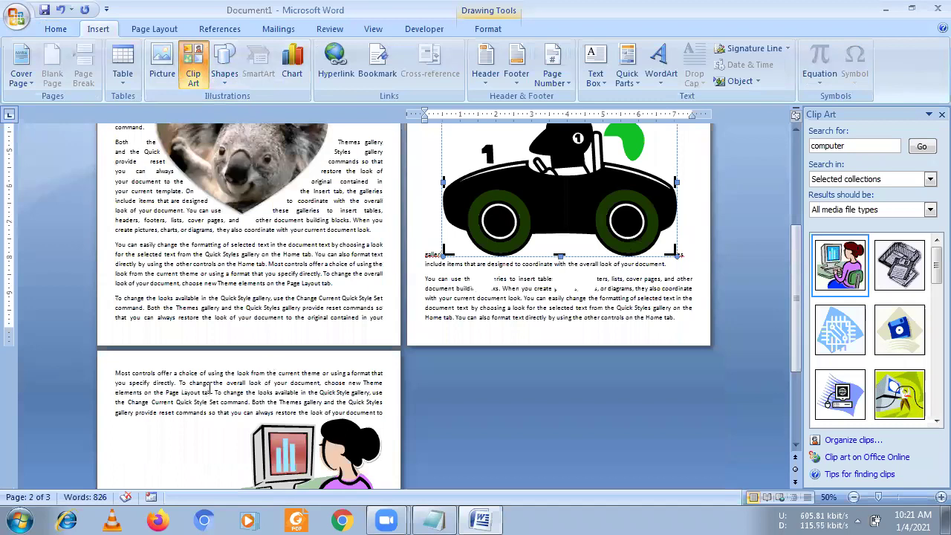
# - Place a small callout shape beside the computer clip art
pyautogui.click(224, 71)
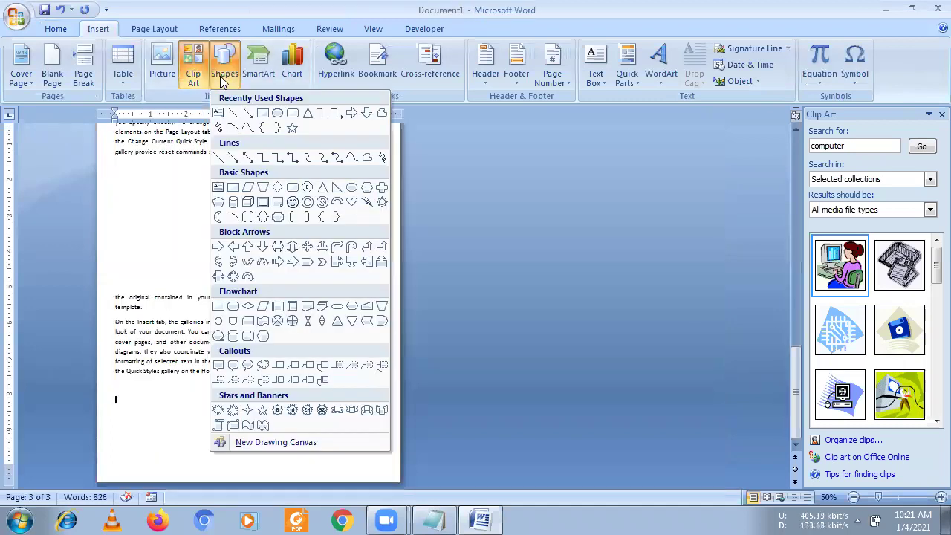
pyautogui.click(224, 74)
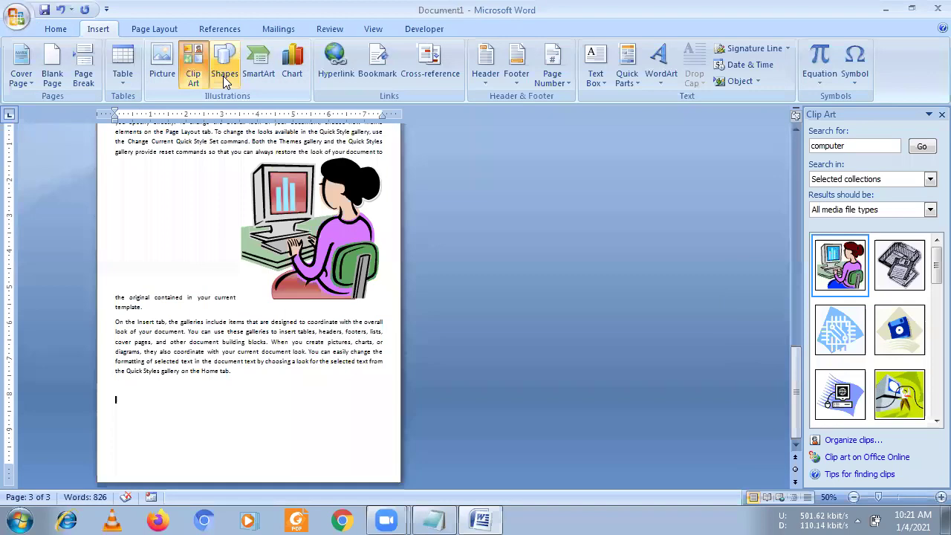
pyautogui.click(223, 76)
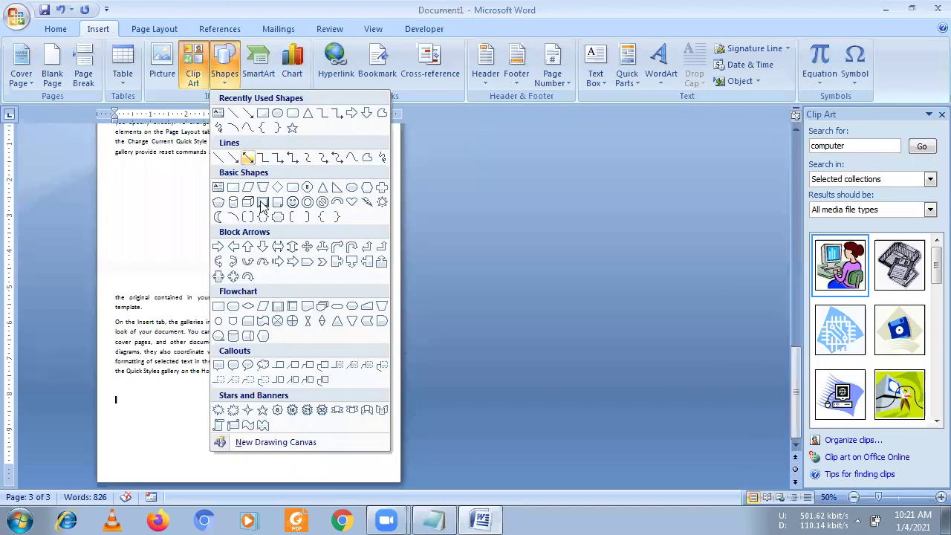
pyautogui.click(263, 365)
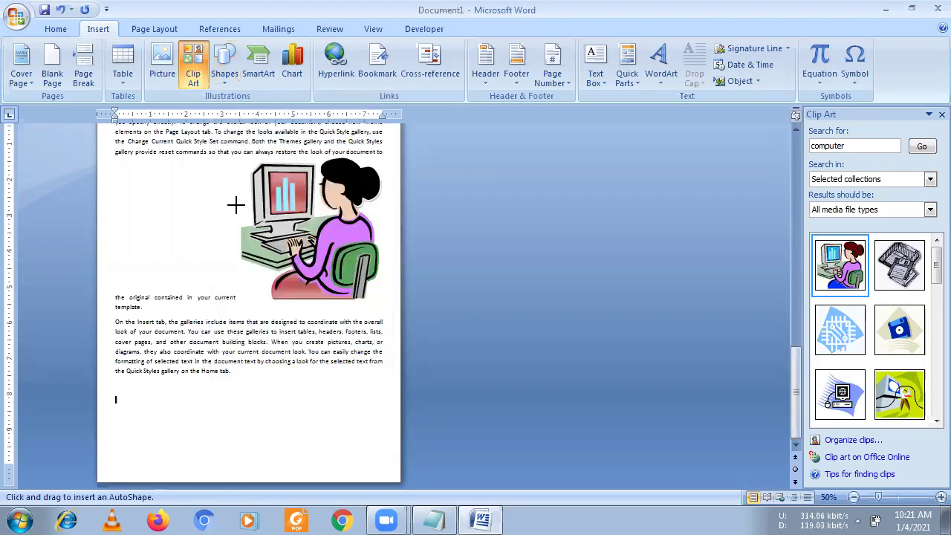
pyautogui.click(162, 180)
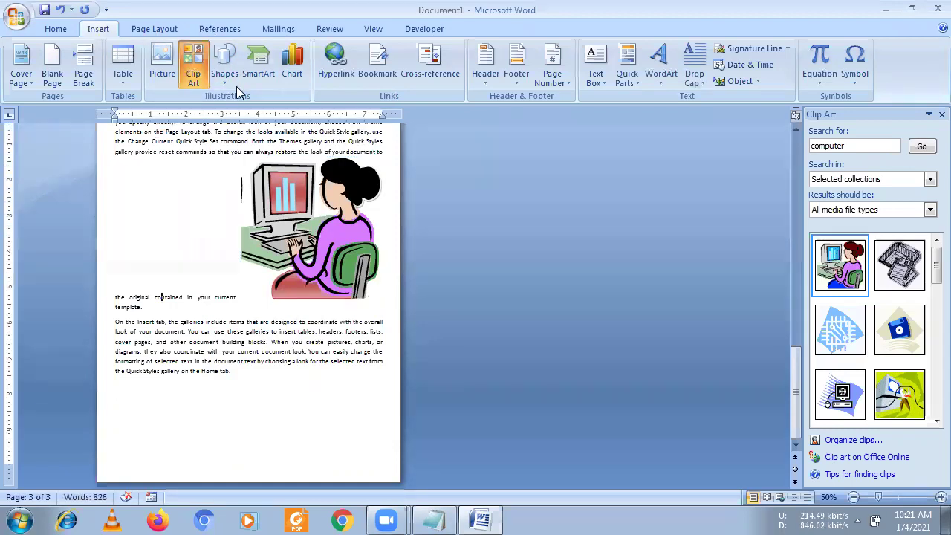
# - Draw a bevel square left of the computer clip art and give it a teal gradient style
pyautogui.hotkey('alt', 'n')
pyautogui.press('s')
pyautogui.press('h')
pyautogui.click(264, 207)
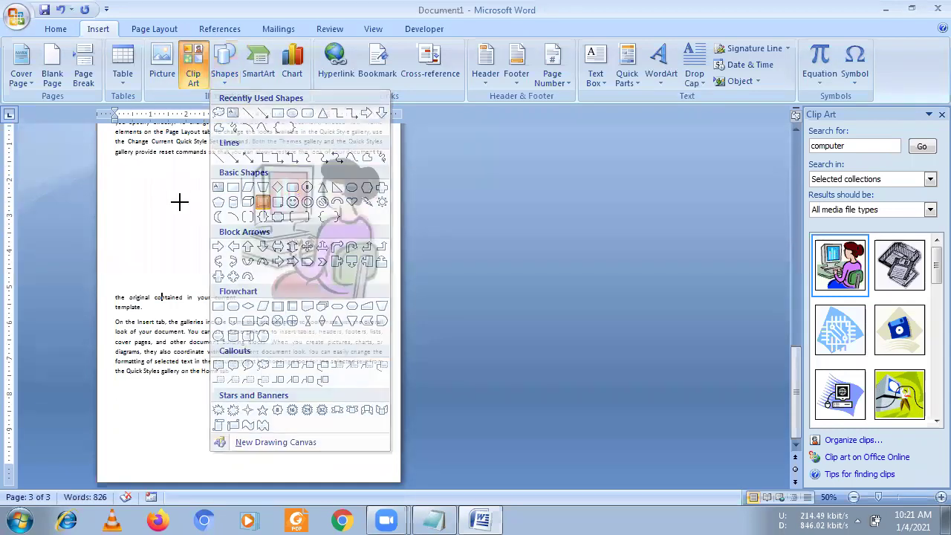
pyautogui.moveTo(142, 183); pyautogui.dragTo(205, 250)
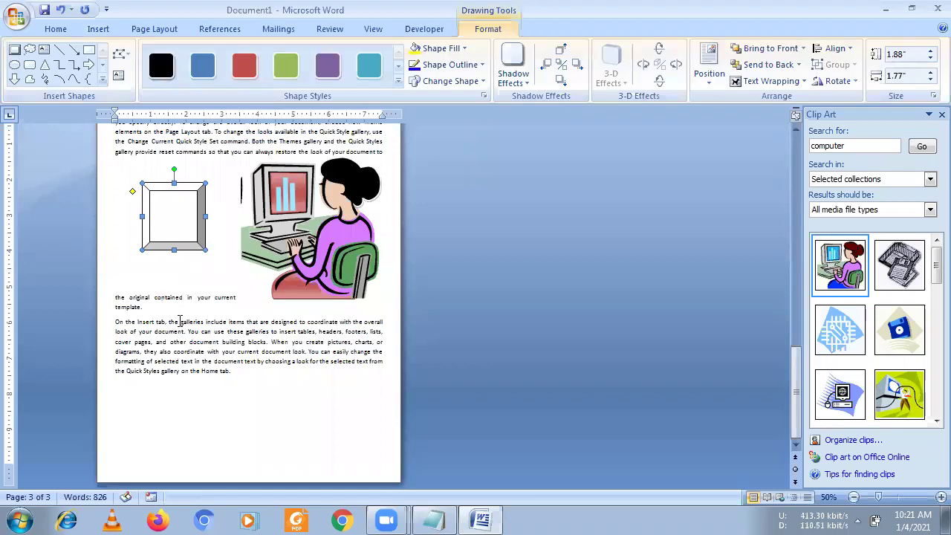
pyautogui.click(245, 64)
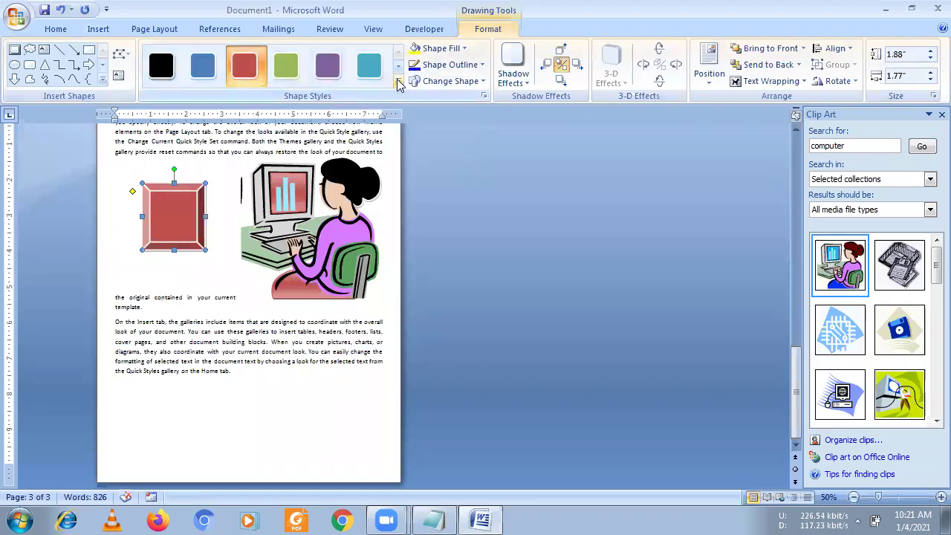
pyautogui.click(397, 84)
pyautogui.click(372, 315)
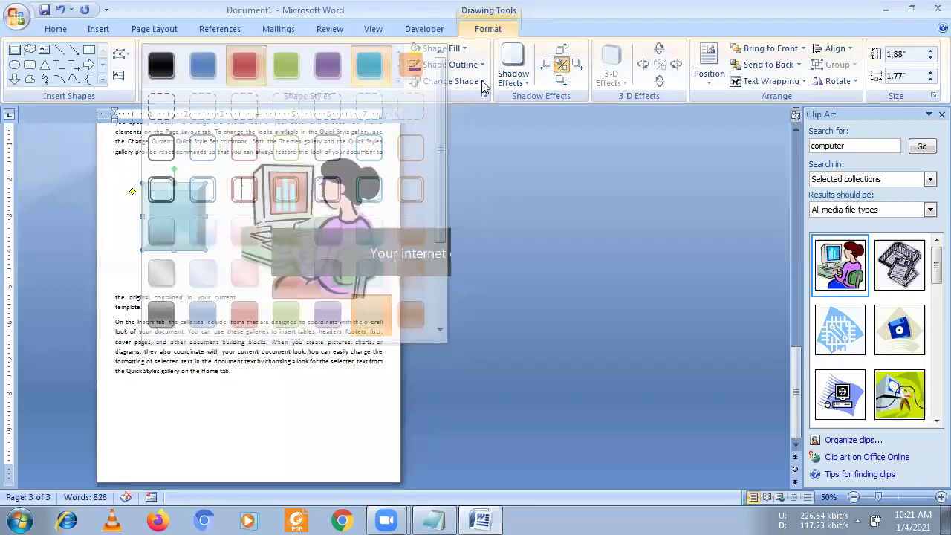
# - Add a grey drop shadow to the bevel square, then delete it
pyautogui.click(530, 84)
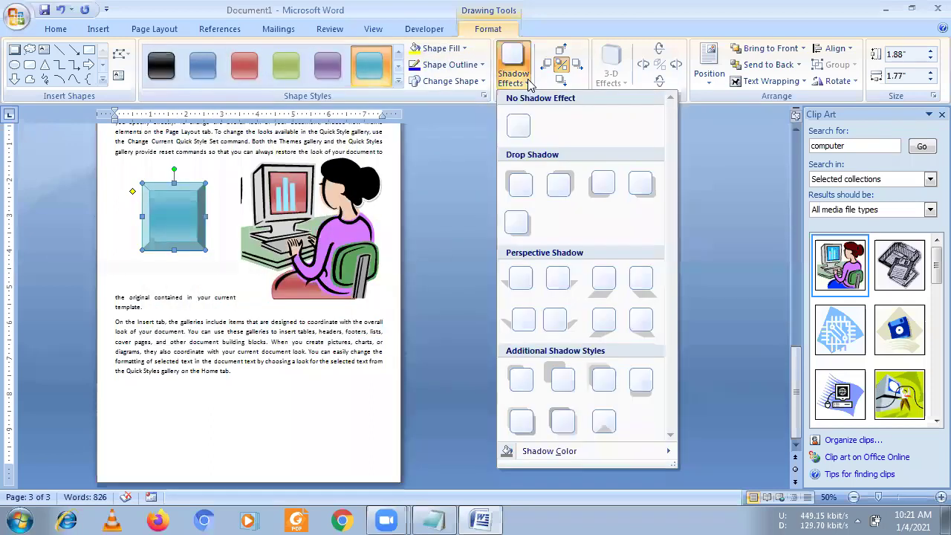
pyautogui.click(567, 384)
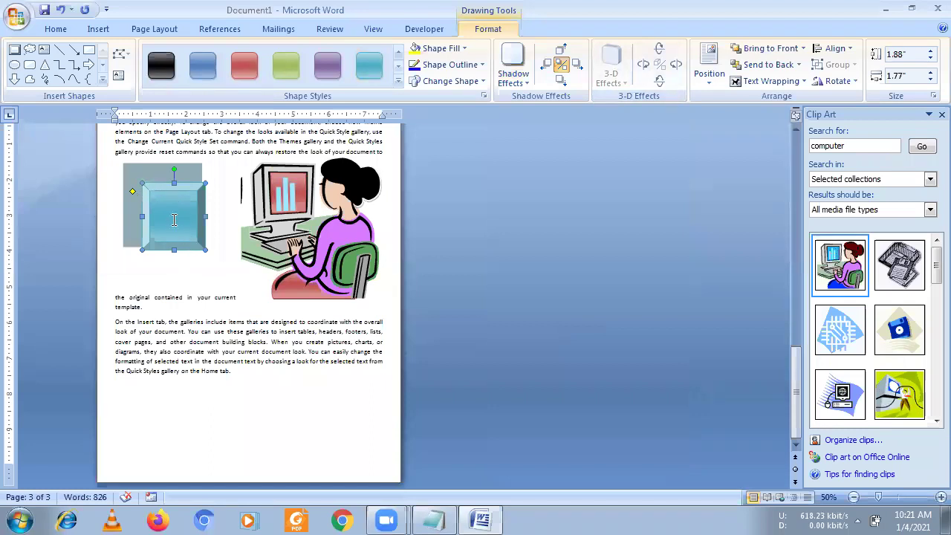
pyautogui.press('Delete')
pyautogui.click(151, 322)
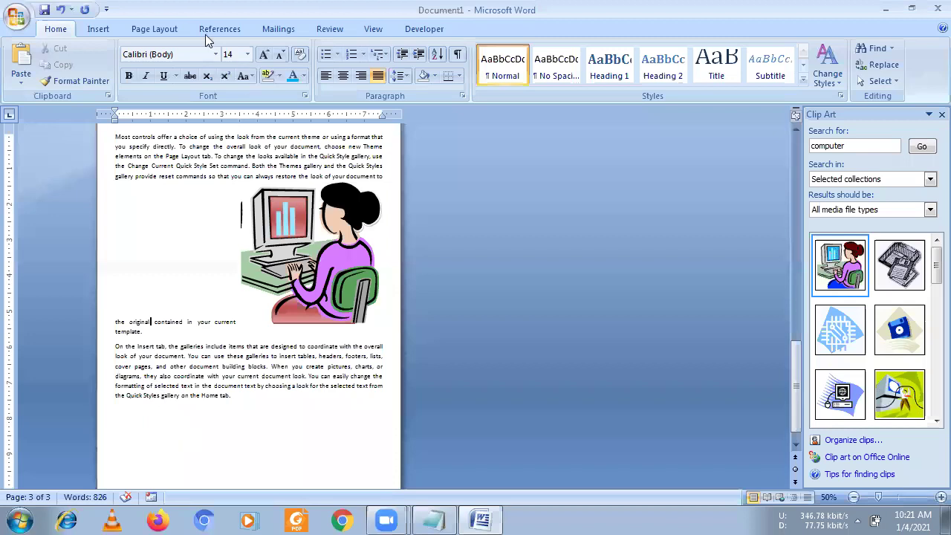
# - Draw a cloud callout below the page 3 text with 'wwwwwwwwwwwww' enlarged to 18 pt
pyautogui.click(99, 28)
pyautogui.click(226, 80)
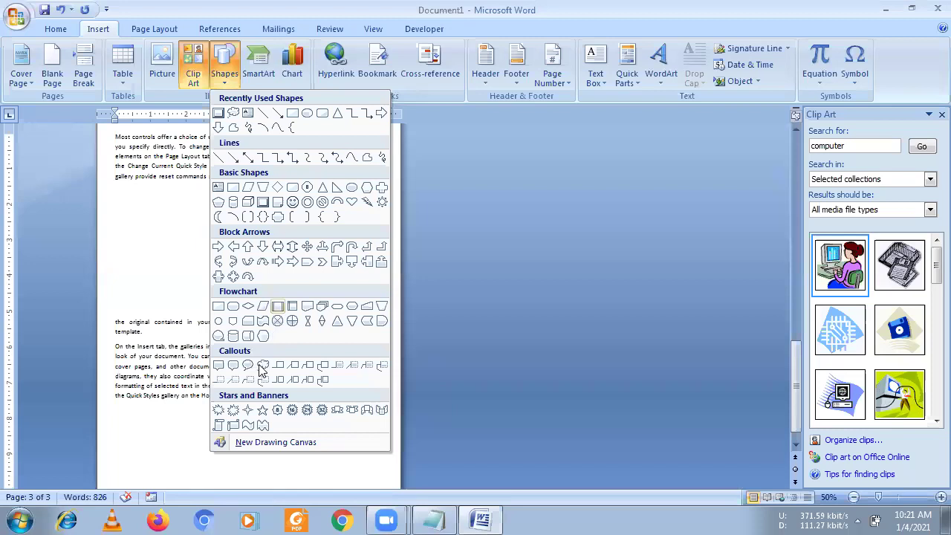
pyautogui.moveTo(152, 405); pyautogui.dragTo(264, 469)
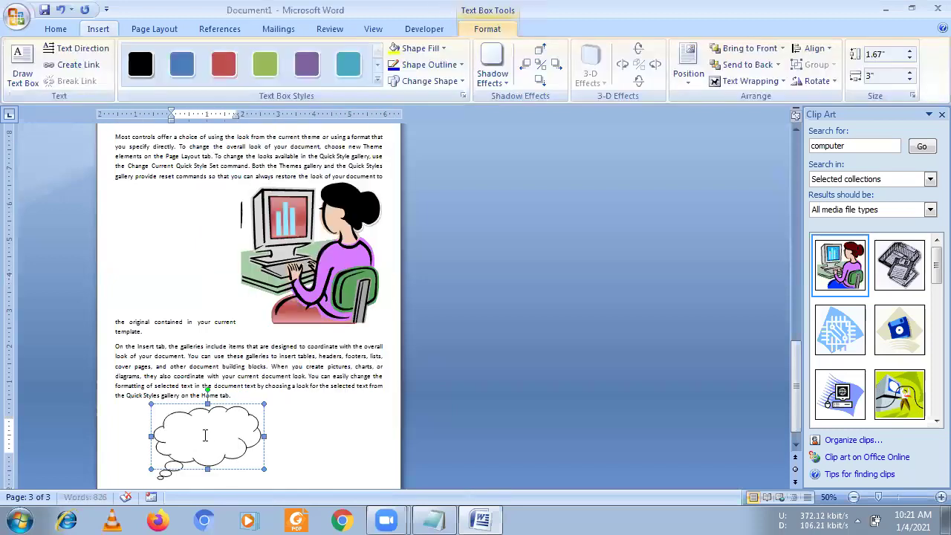
pyautogui.rightClick(206, 431)
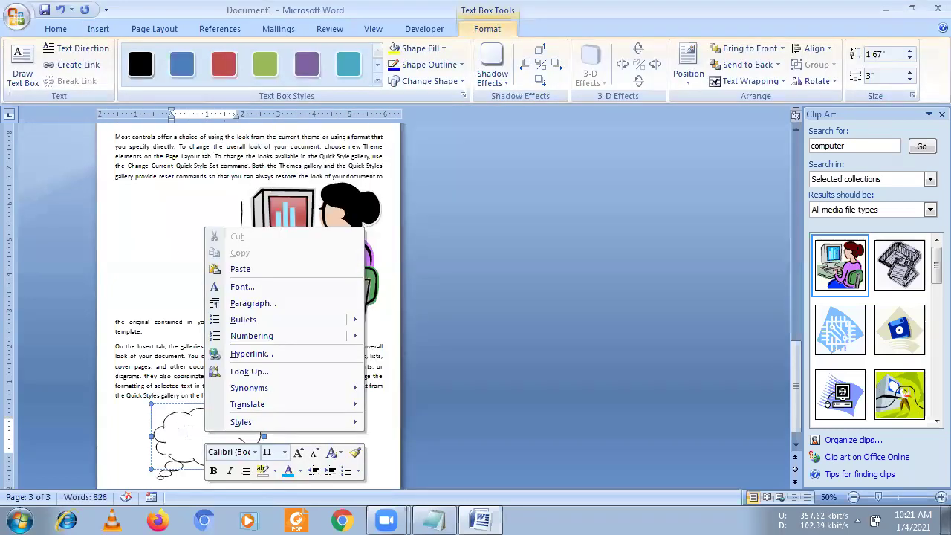
pyautogui.write('wwwwwwwwwwwww')
pyautogui.moveTo(188, 437); pyautogui.dragTo(173, 421)
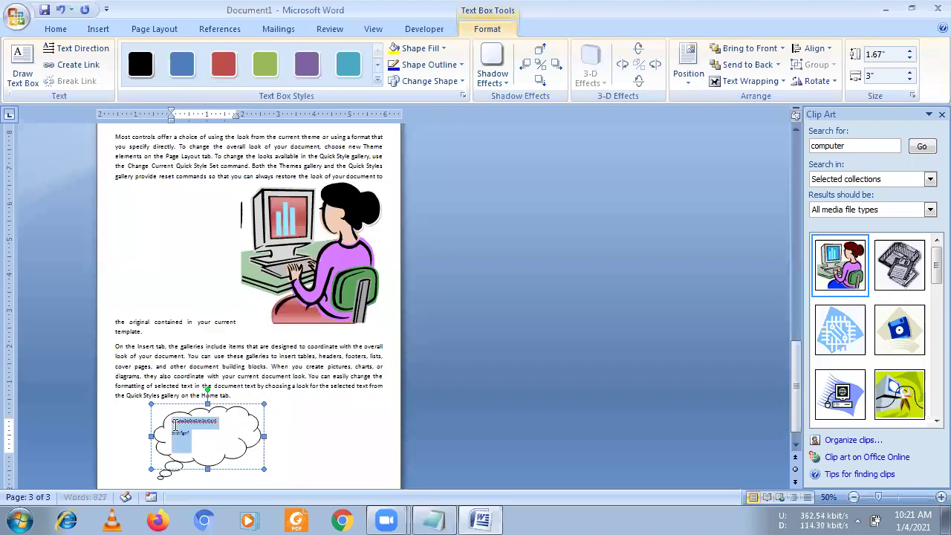
pyautogui.click(55, 30)
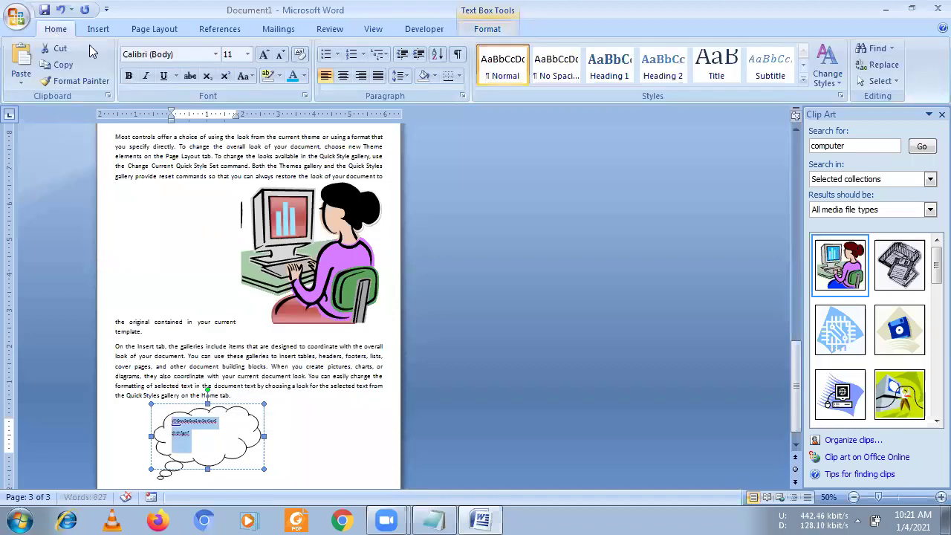
pyautogui.click(265, 59)
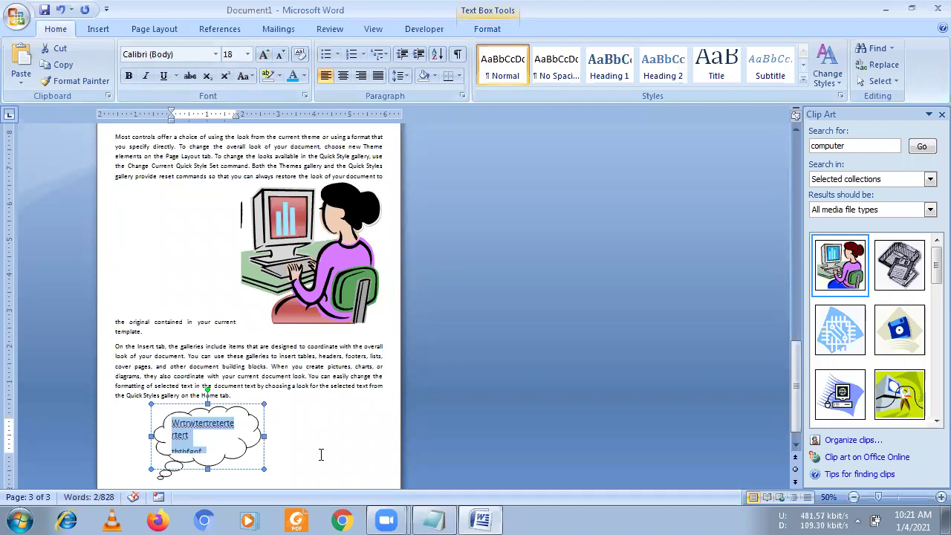
pyautogui.click(305, 414)
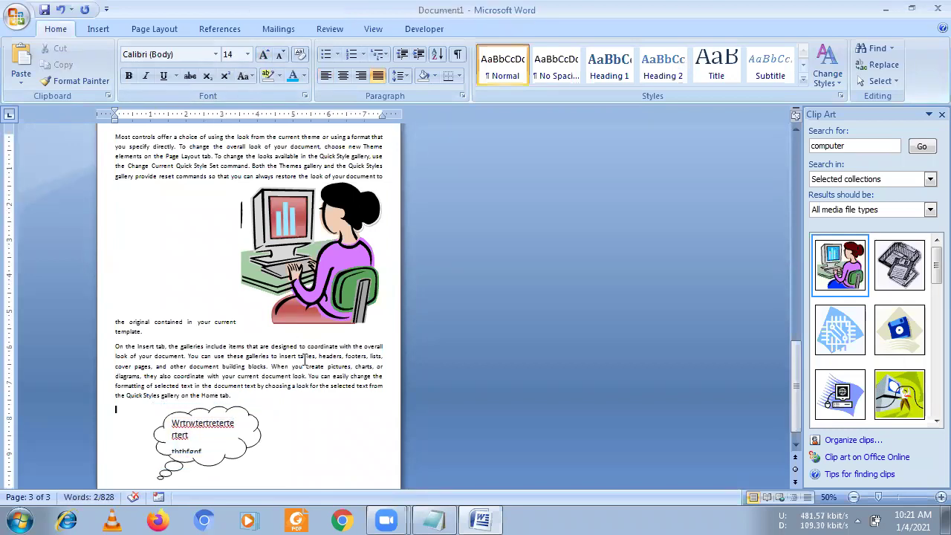
# - Draw a horizontal scroll banner shape beside the cloud callout
pyautogui.click(97, 28)
pyautogui.click(217, 72)
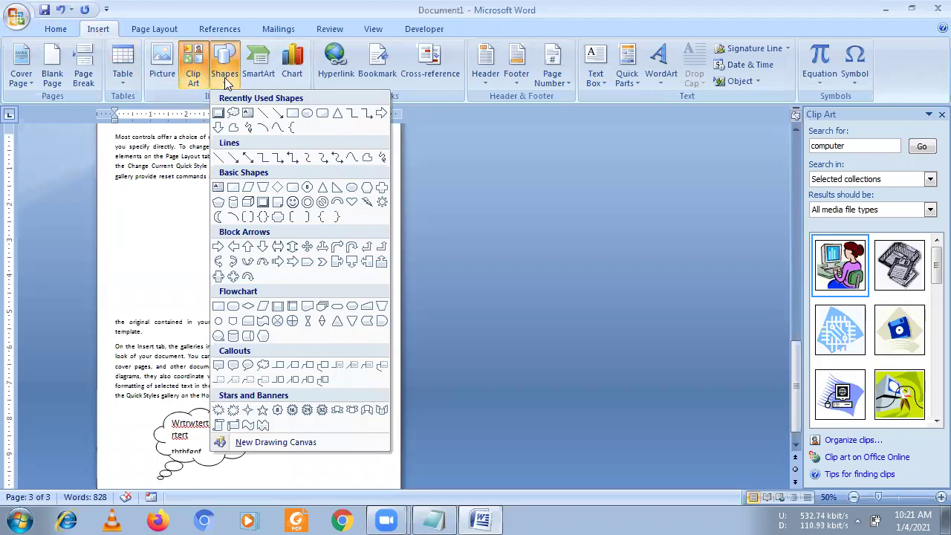
pyautogui.click(232, 423)
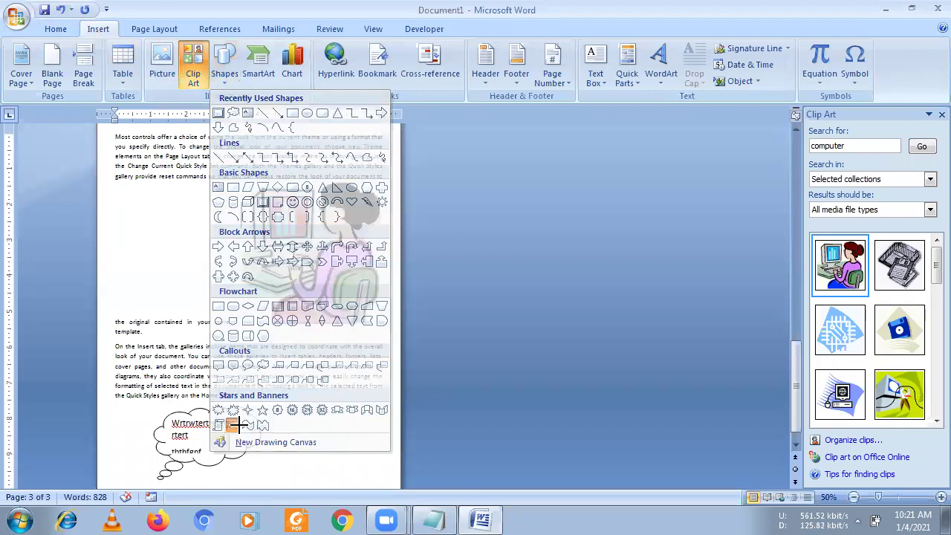
pyautogui.moveTo(272, 410); pyautogui.dragTo(374, 459)
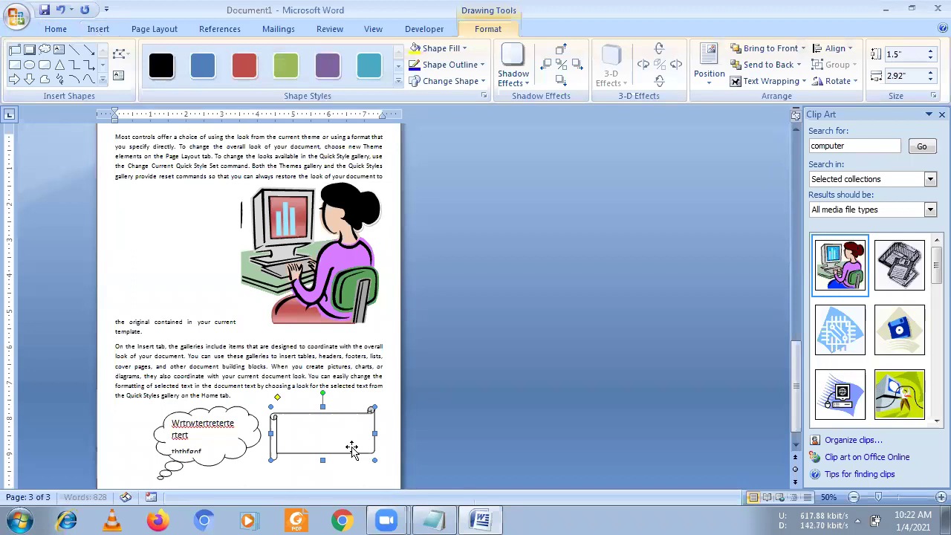
pyautogui.click(98, 33)
pyautogui.click(223, 82)
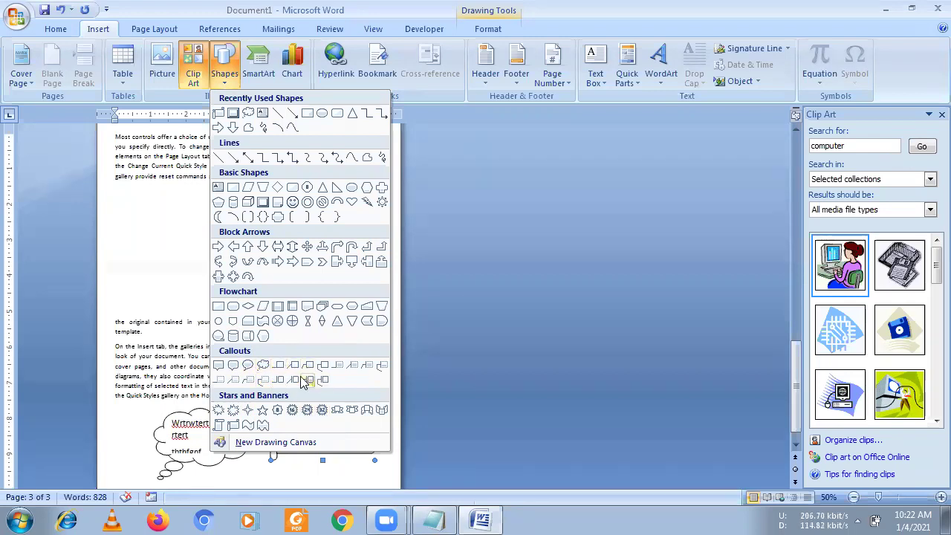
# - Draw a rounded rectangular callout left of the computer clip art containing the text 'wrtwte'
pyautogui.click(233, 369)
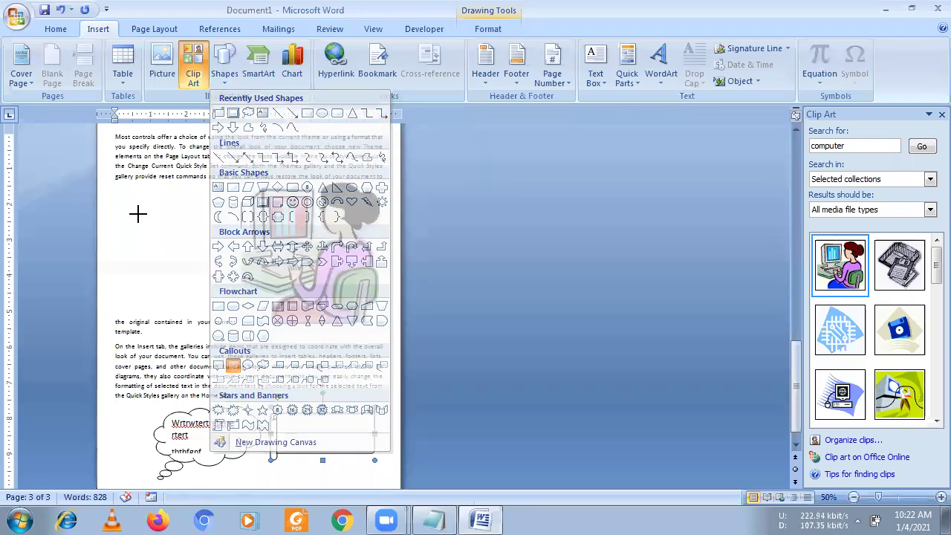
pyautogui.moveTo(133, 199); pyautogui.dragTo(200, 283)
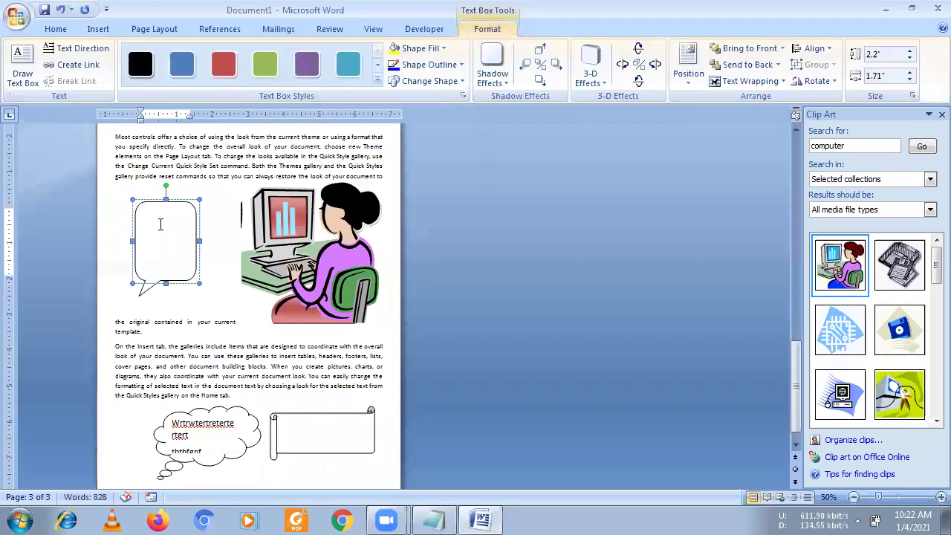
pyautogui.write('wrtwte')
pyautogui.click(225, 275)
pyautogui.scroll(-1, 225, 297)
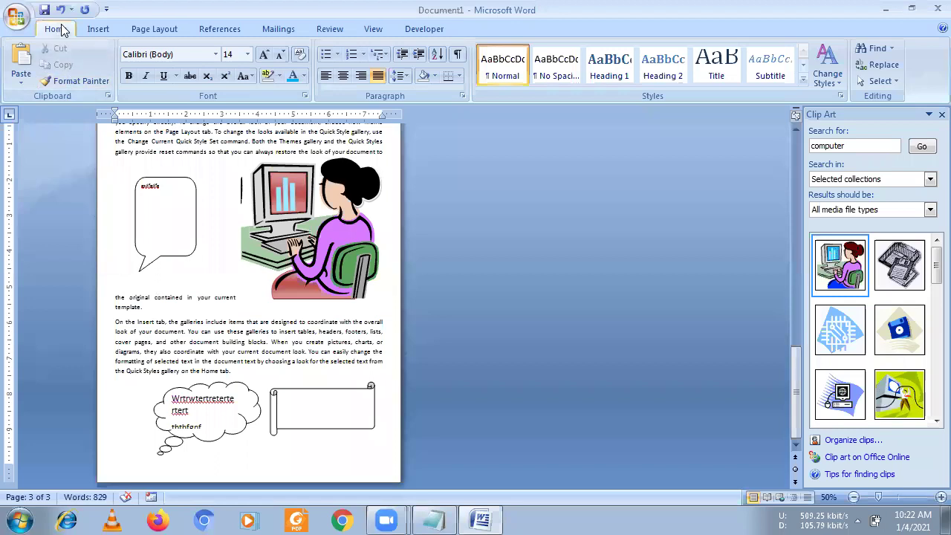
pyautogui.click(98, 29)
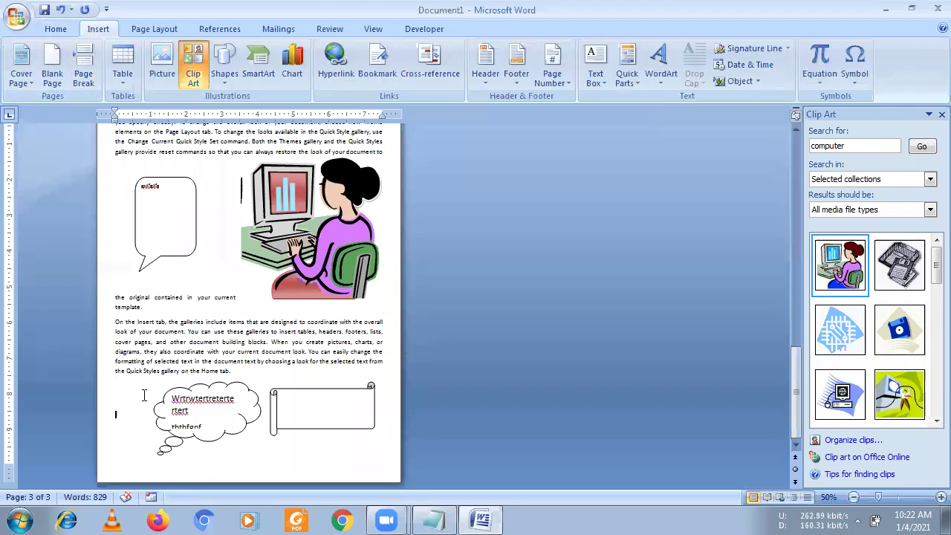
# - Insert a page break, then browse the Insert Chart types before returning to Column
pyautogui.click(83, 67)
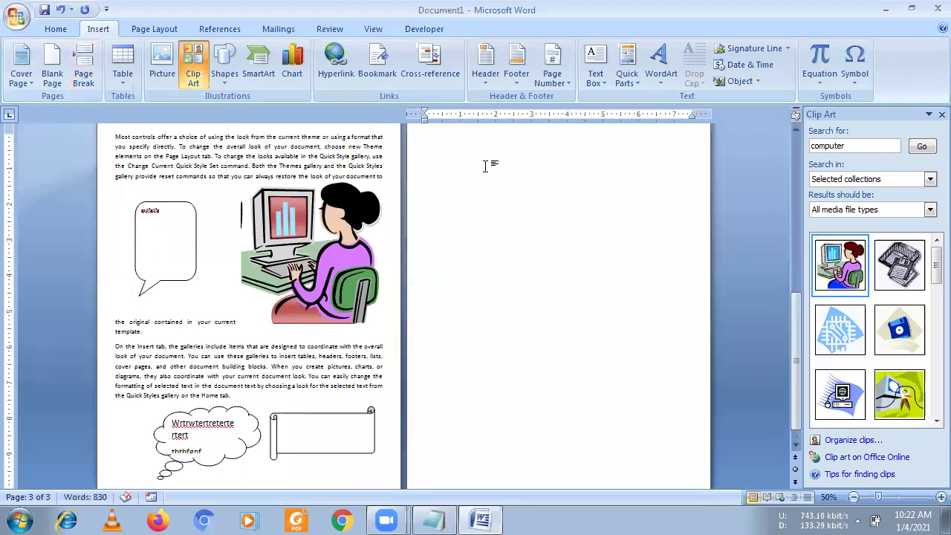
pyautogui.click(292, 80)
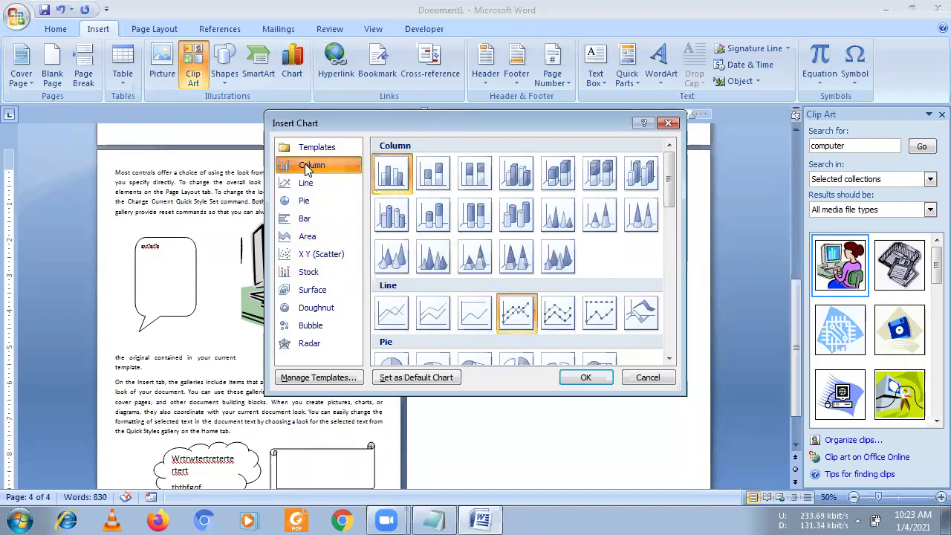
pyautogui.click(304, 205)
pyautogui.click(305, 219)
pyautogui.click(307, 237)
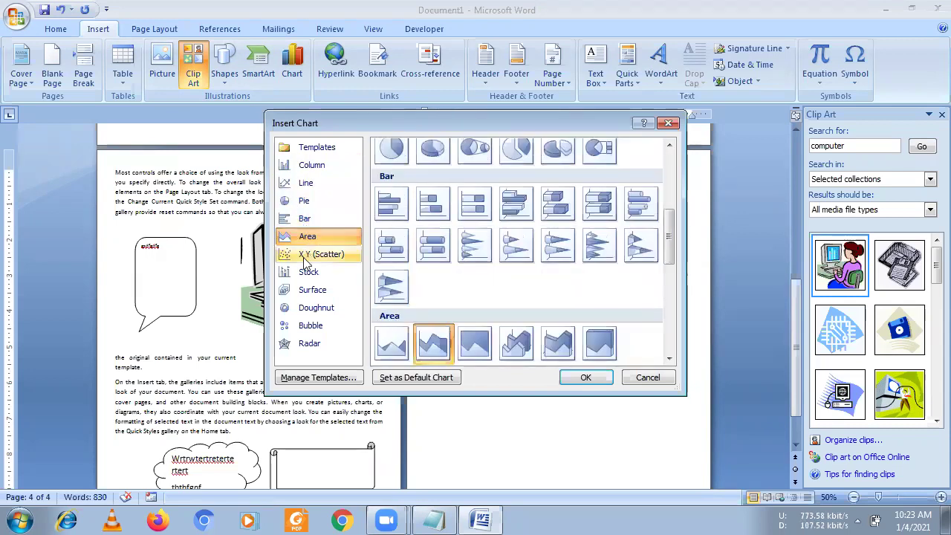
pyautogui.click(309, 273)
pyautogui.click(311, 326)
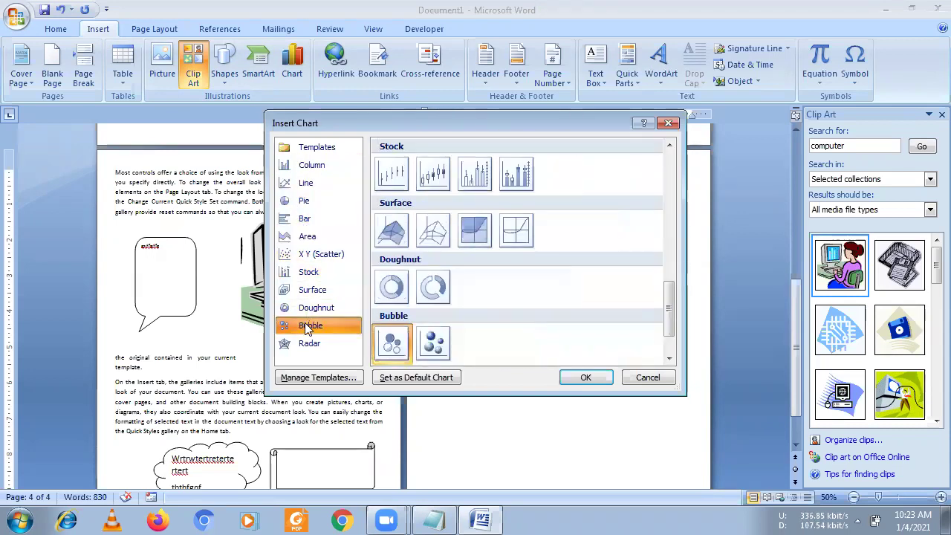
pyautogui.click(316, 171)
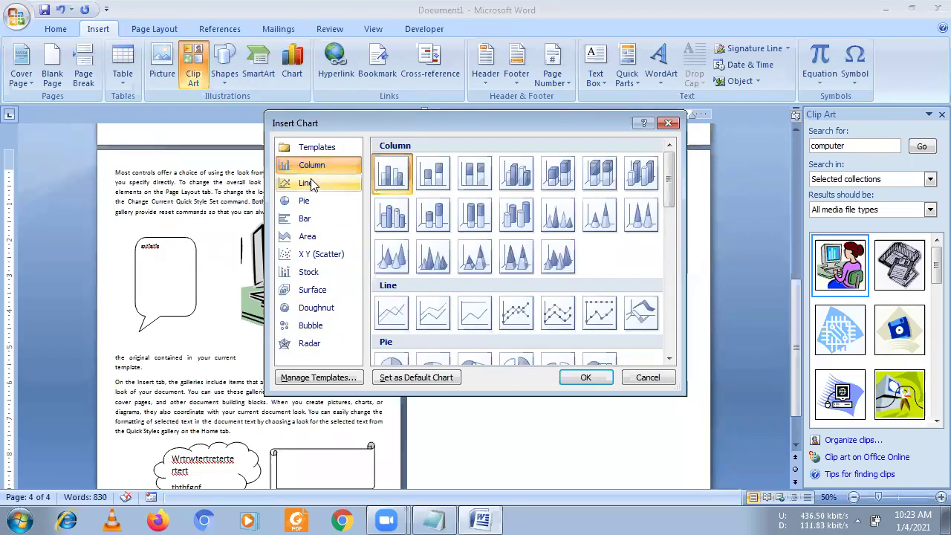
# - Insert a clustered column chart and set Series 1 to 10 and Series 2 to 20 in rows 2–5
pyautogui.doubleClick(390, 173)
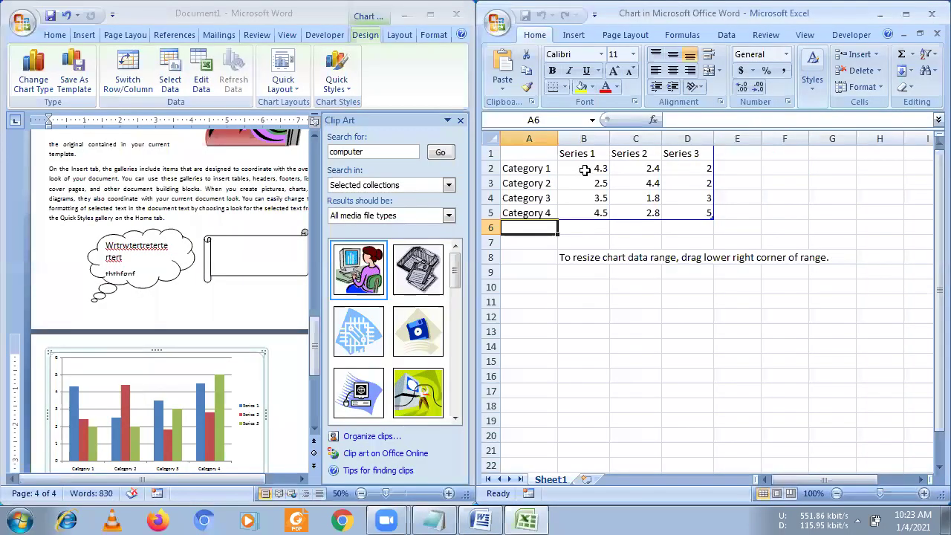
pyautogui.click(585, 170)
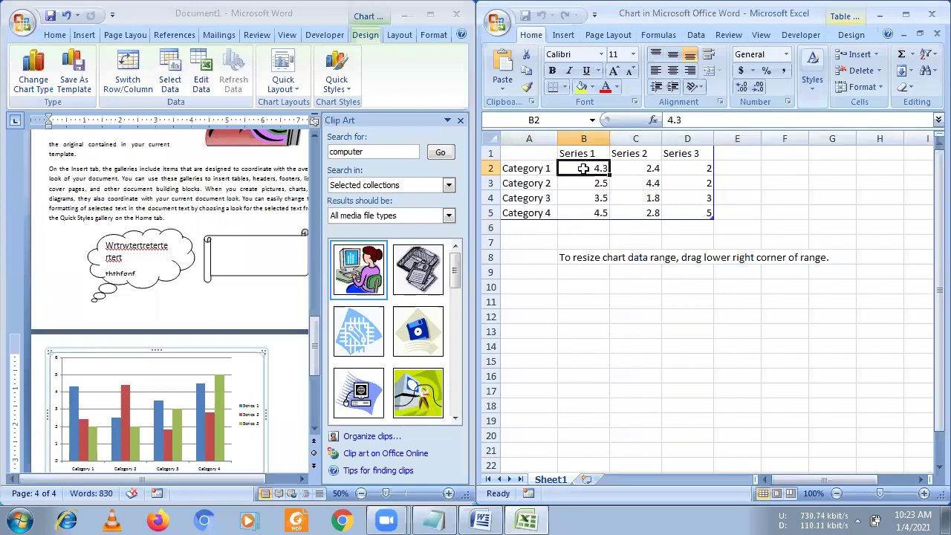
pyautogui.write('10')
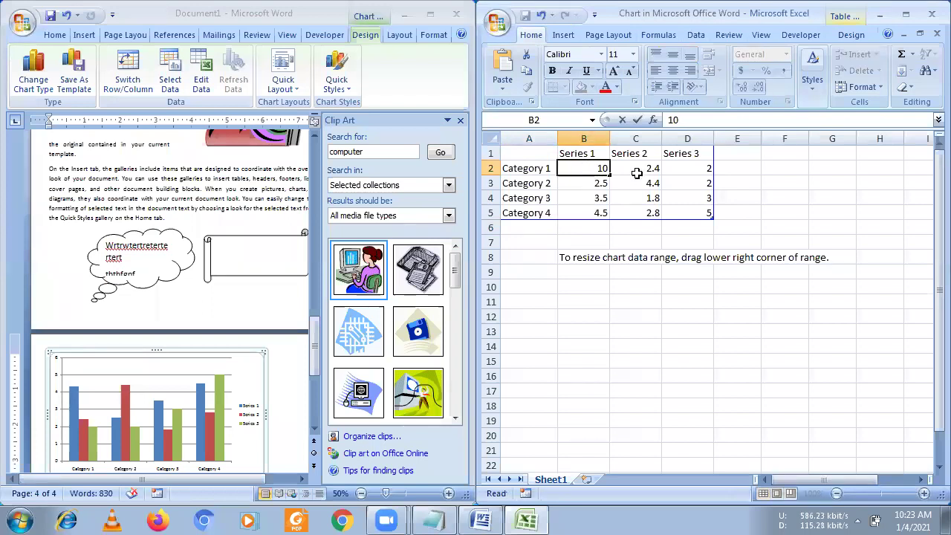
pyautogui.click(637, 171)
pyautogui.write('10')
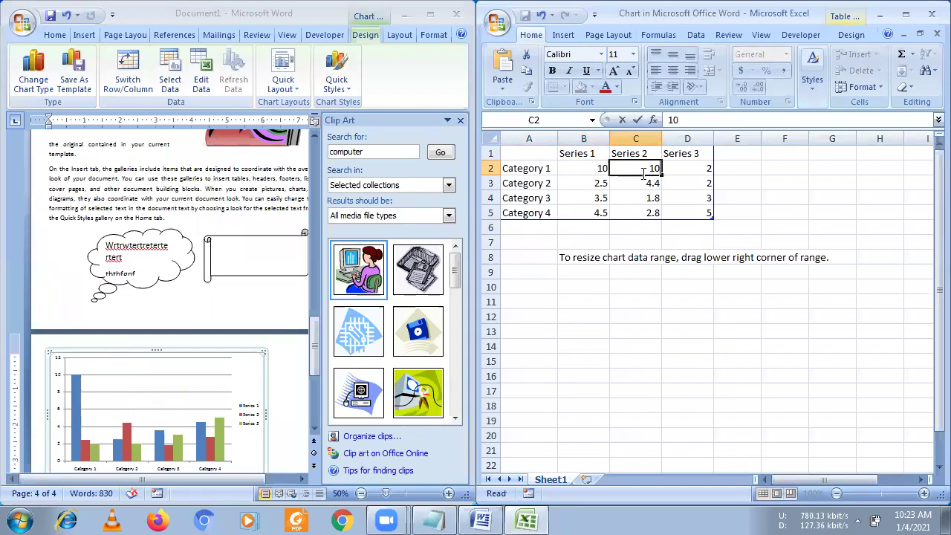
pyautogui.doubleClick(644, 171)
pyautogui.write('20')
pyautogui.click(600, 170)
pyautogui.moveTo(609, 175); pyautogui.dragTo(601, 214)
pyautogui.click(664, 167)
pyautogui.click(653, 169)
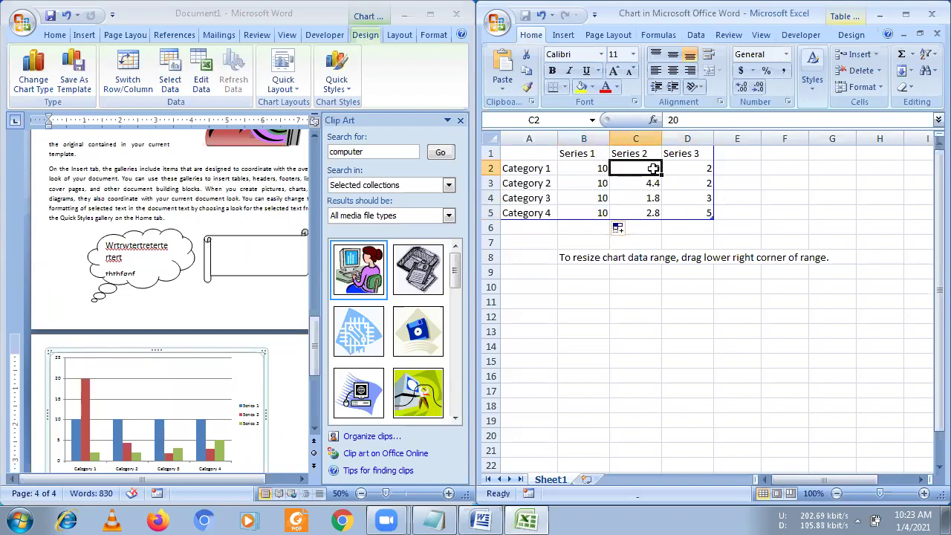
pyautogui.moveTo(661, 173); pyautogui.dragTo(660, 215)
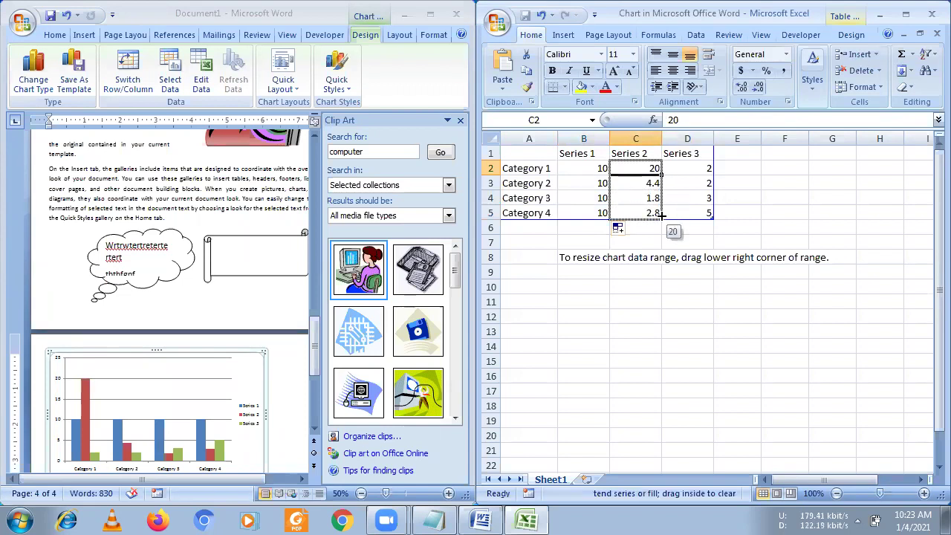
# - Rename the categories to PGDCA, DCA, BCA and BCOM, then close the chart data sheet
pyautogui.click(518, 169)
pyautogui.write('PGDCA')
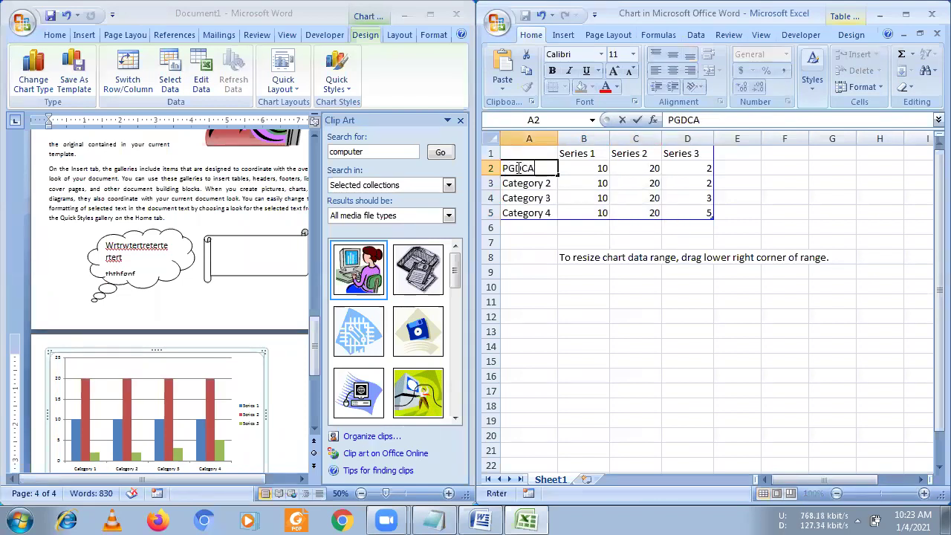
pyautogui.press('Return')
pyautogui.write('DCA')
pyautogui.press('Return')
pyautogui.write('BCA')
pyautogui.press('Return')
pyautogui.write('BCOM')
pyautogui.press('Return')
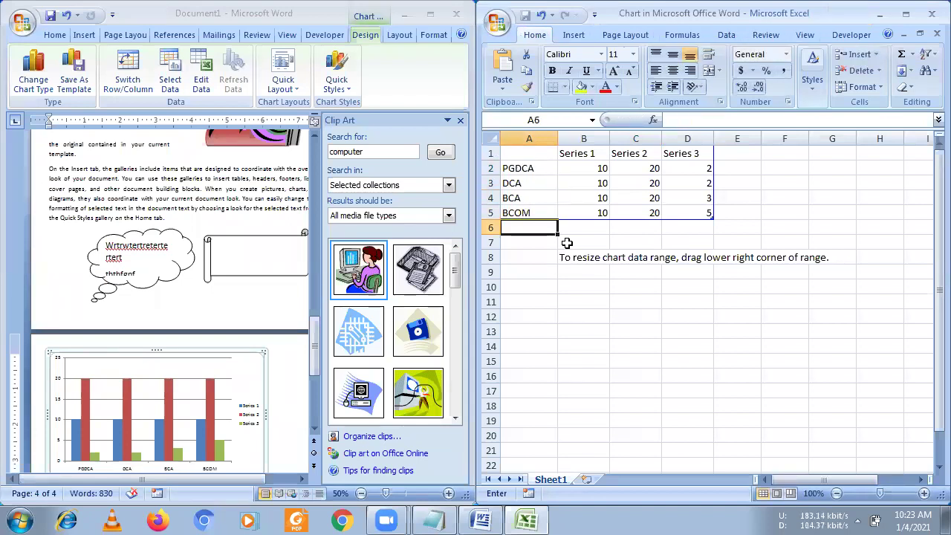
pyautogui.click(932, 13)
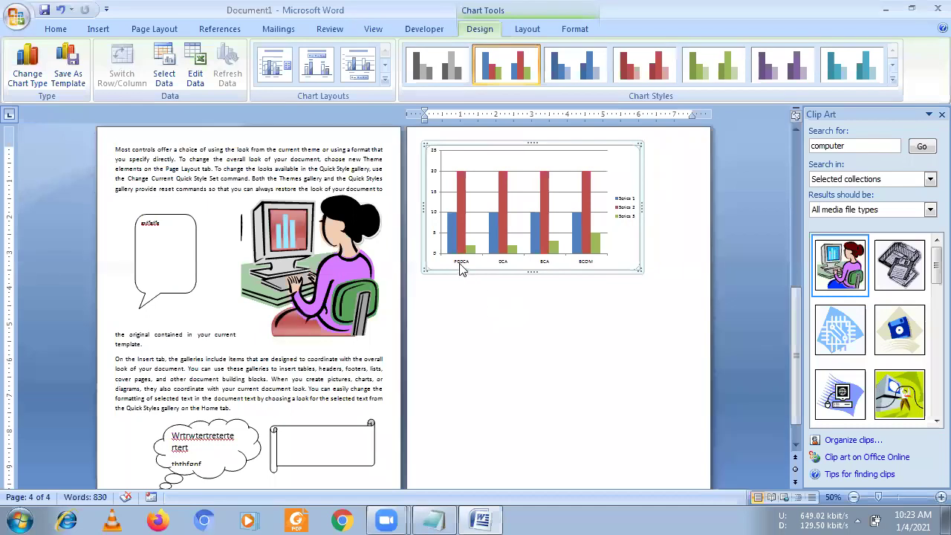
# - Zoom the page to 100% and reopen the page-4 column chart's data sheet via Edit Data
pyautogui.click(941, 497)
pyautogui.click(941, 497)
pyautogui.click(941, 497)
pyautogui.click(941, 498)
pyautogui.click(941, 497)
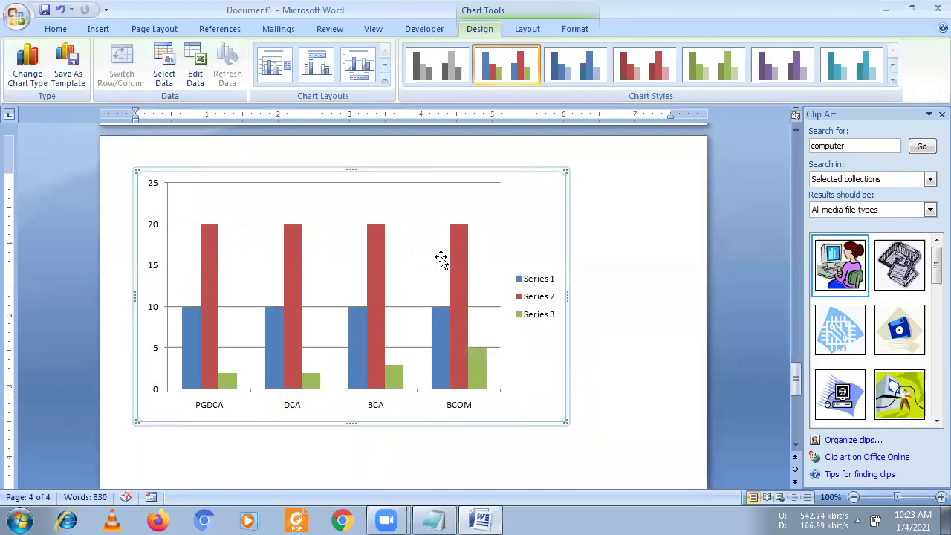
pyautogui.rightClick(537, 232)
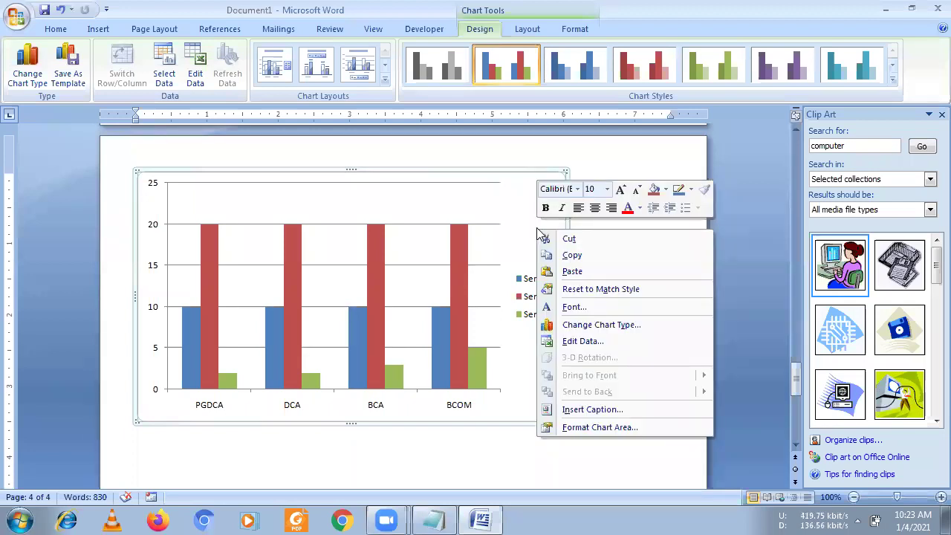
pyautogui.click(195, 58)
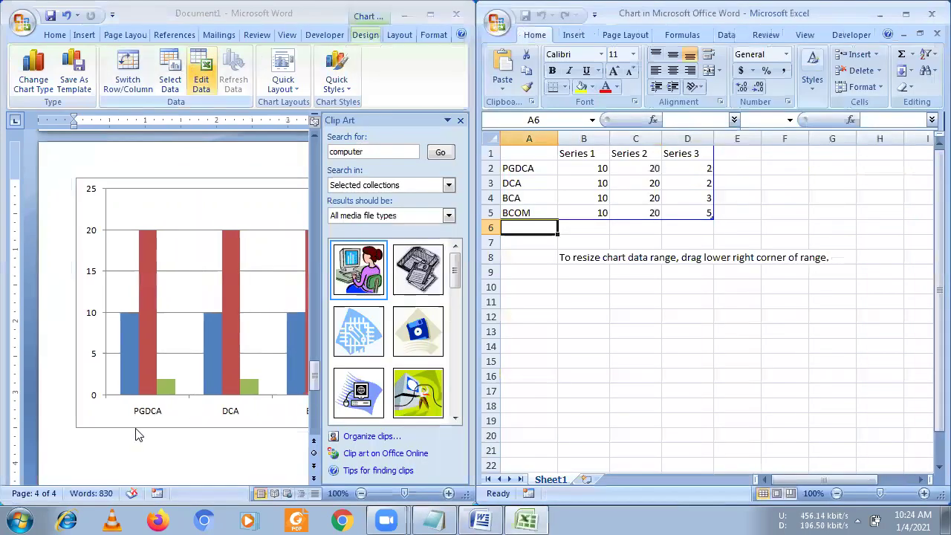